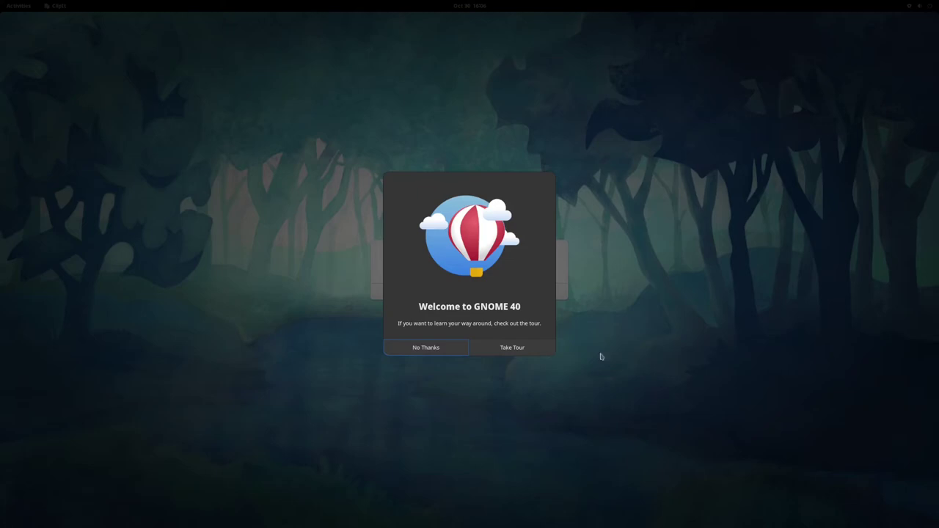
Accept the Welcome to GNOME 40 offer by choosing Take Tour.
{"action": "left_click", "coordinate": [519, 350]}
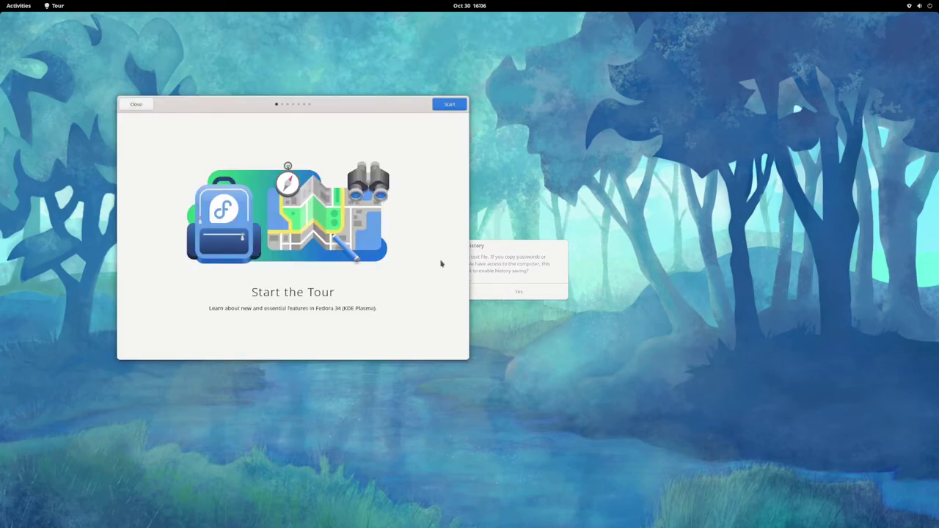
Start the tour and peek at the Activities overview before returning to the tour window.
{"action": "left_click", "coordinate": [450, 107]}
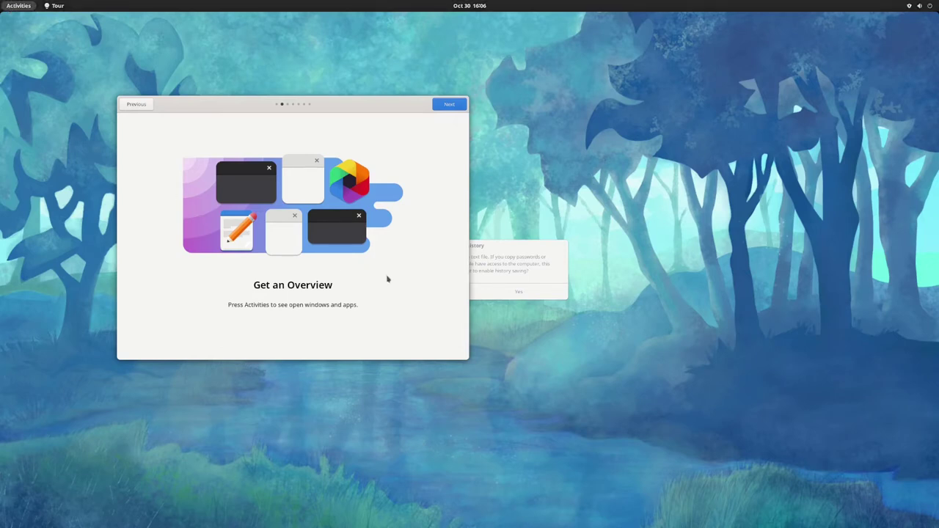
{"action": "key", "text": "super"}
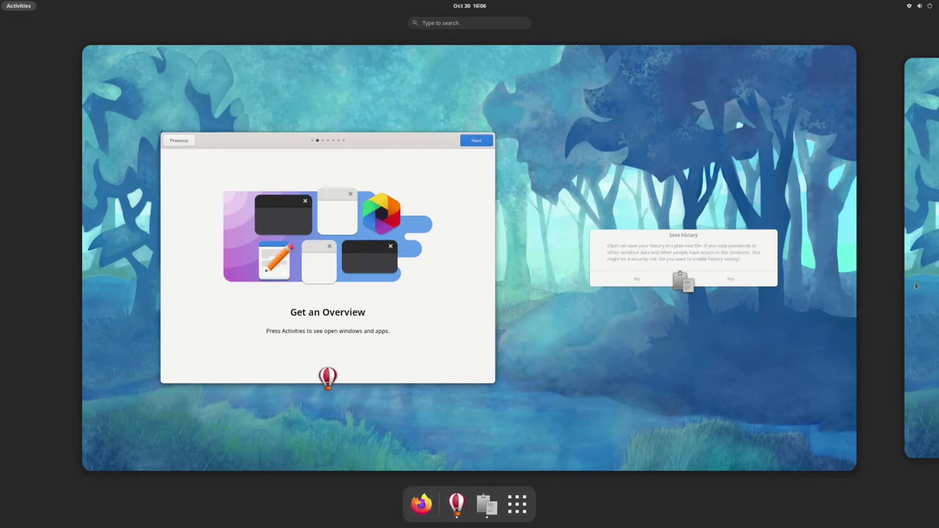
{"action": "scroll", "coordinate": [843, 282], "scroll_direction": "down", "scroll_amount": 1}
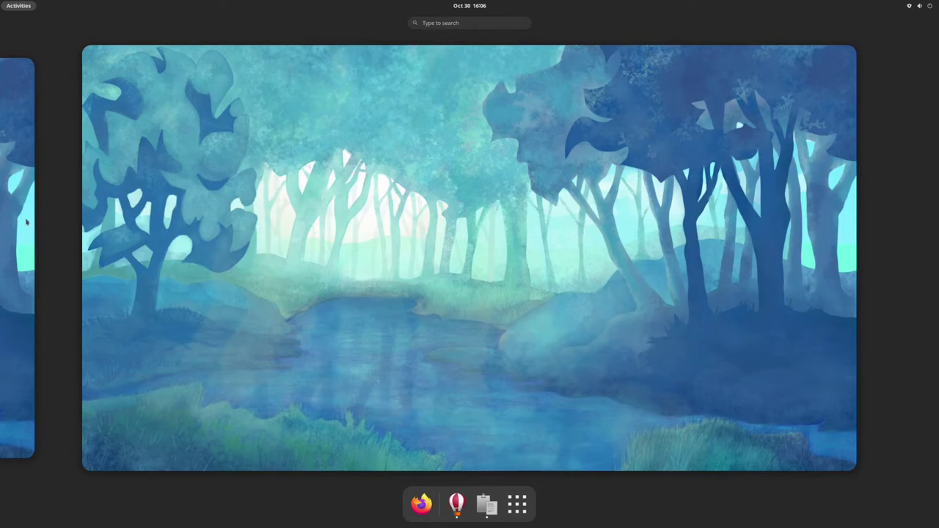
{"action": "left_click", "coordinate": [26, 221]}
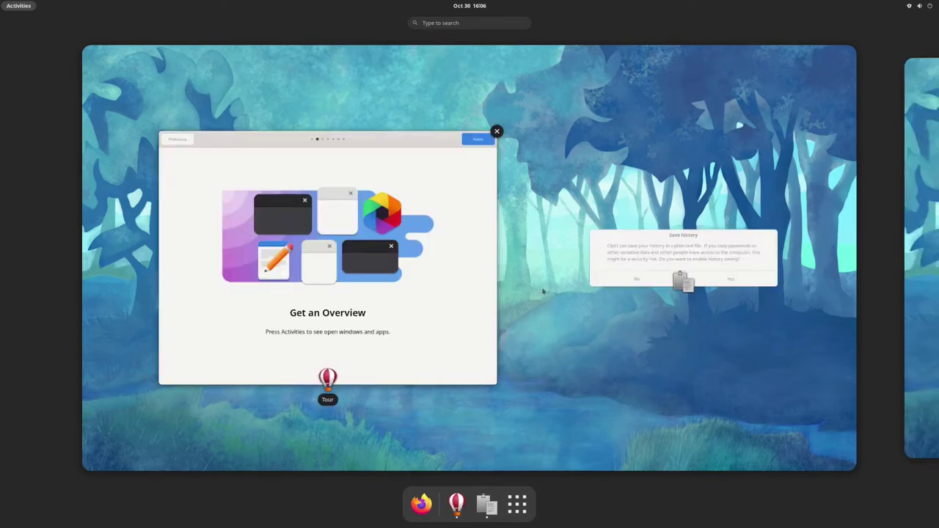
{"action": "left_click", "coordinate": [484, 288]}
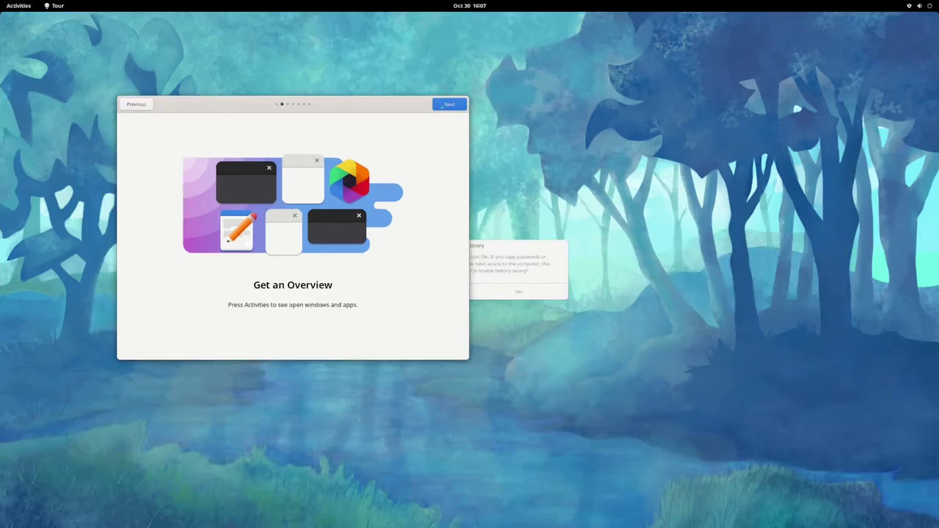
Advance through the remaining tour pages to the final one and close the tour.
{"action": "left_click", "coordinate": [454, 105]}
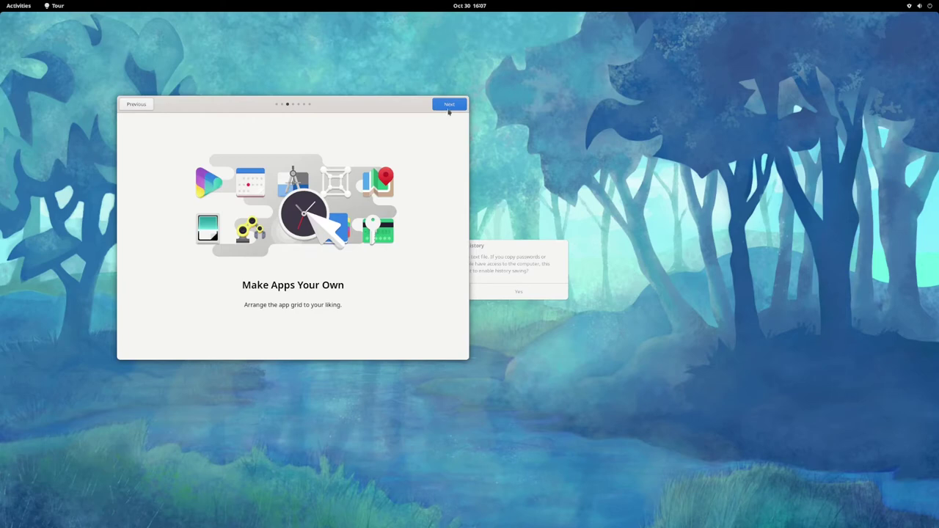
{"action": "left_click", "coordinate": [449, 108]}
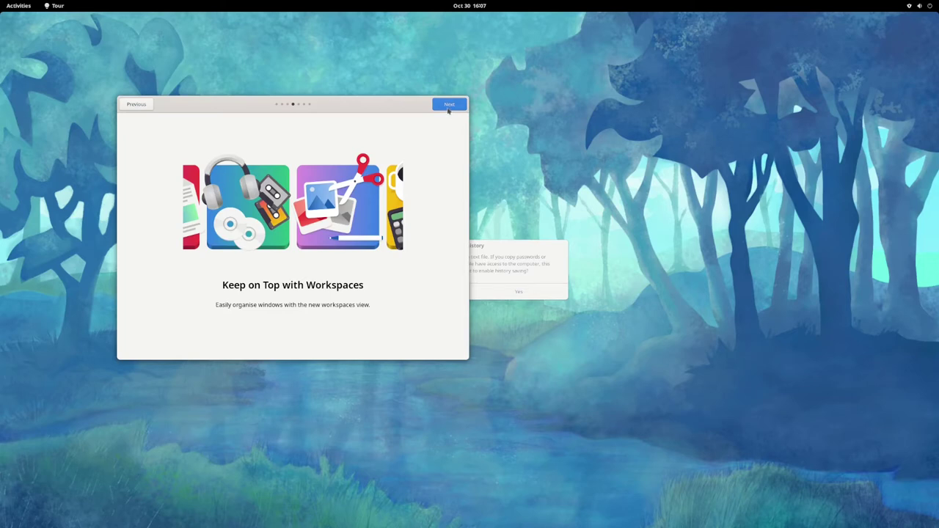
{"action": "left_click", "coordinate": [448, 108]}
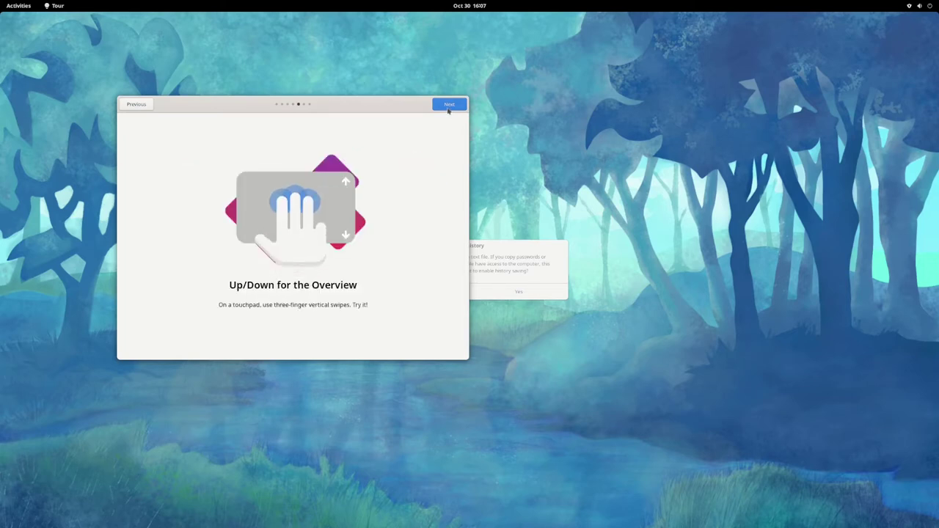
{"action": "left_click", "coordinate": [448, 108]}
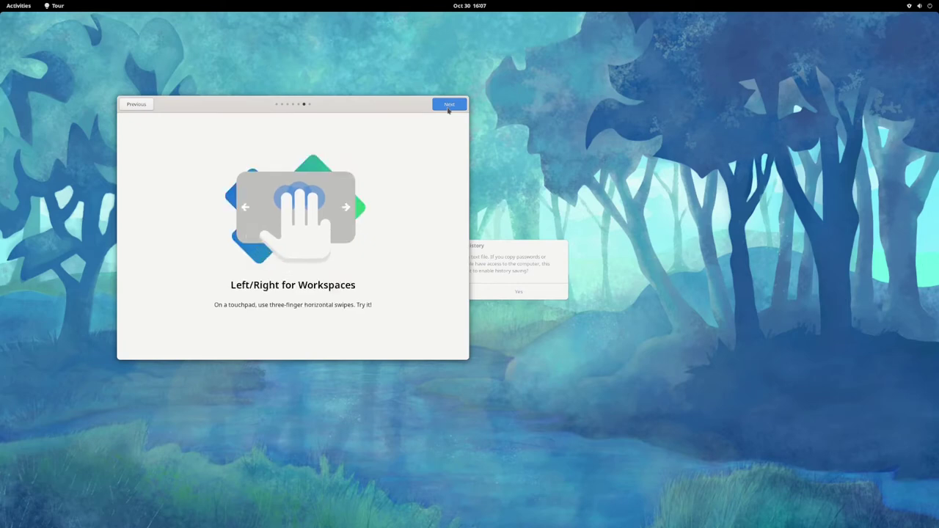
{"action": "left_click", "coordinate": [447, 109]}
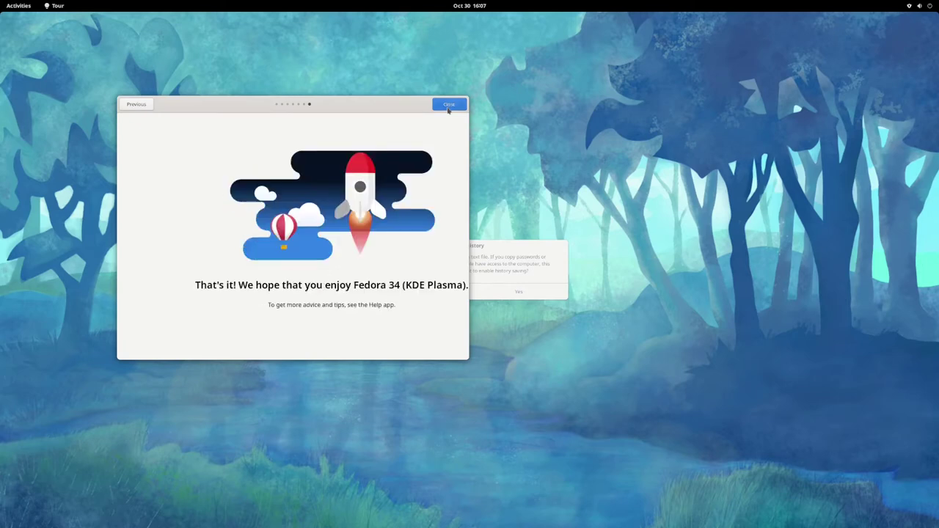
{"action": "left_click", "coordinate": [444, 109]}
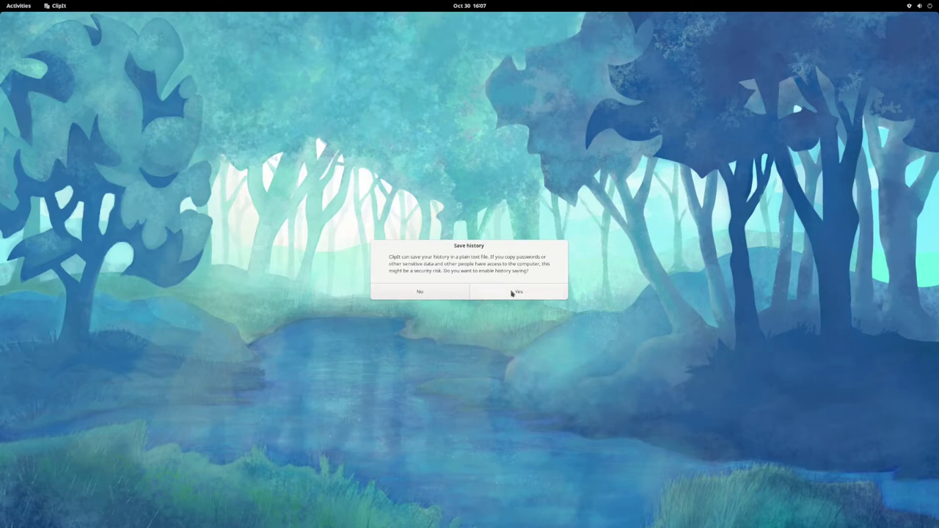
Allow ClipIt to save clipboard history, then launch Settings from the top-right system menu.
{"action": "left_click", "coordinate": [516, 292]}
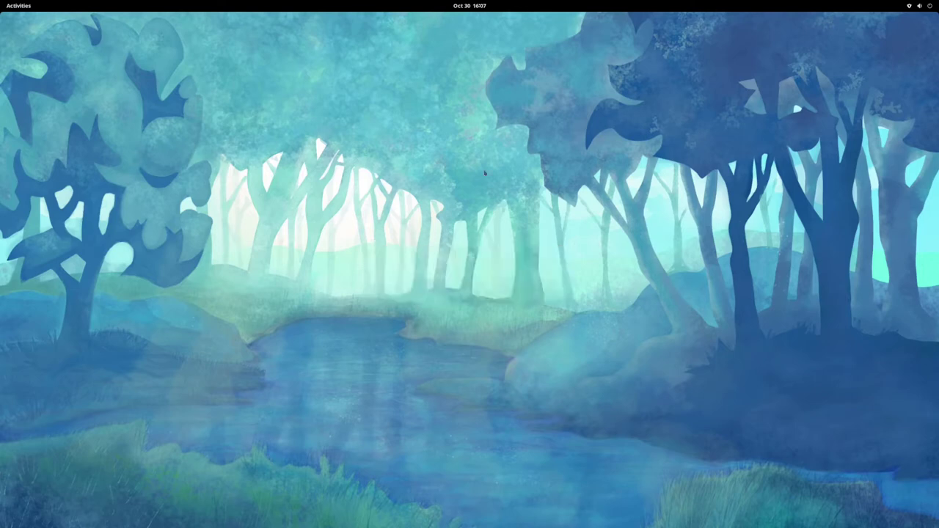
{"action": "left_click", "coordinate": [911, 8]}
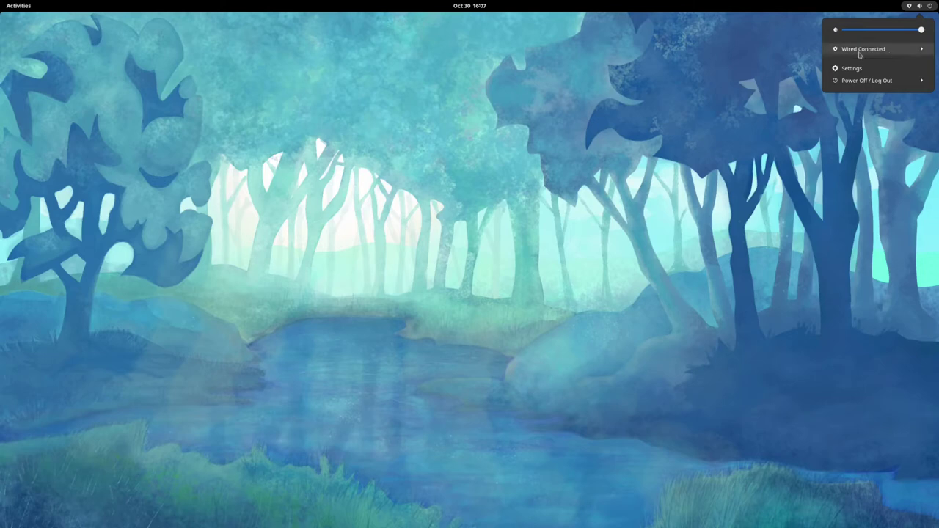
{"action": "left_click", "coordinate": [849, 72]}
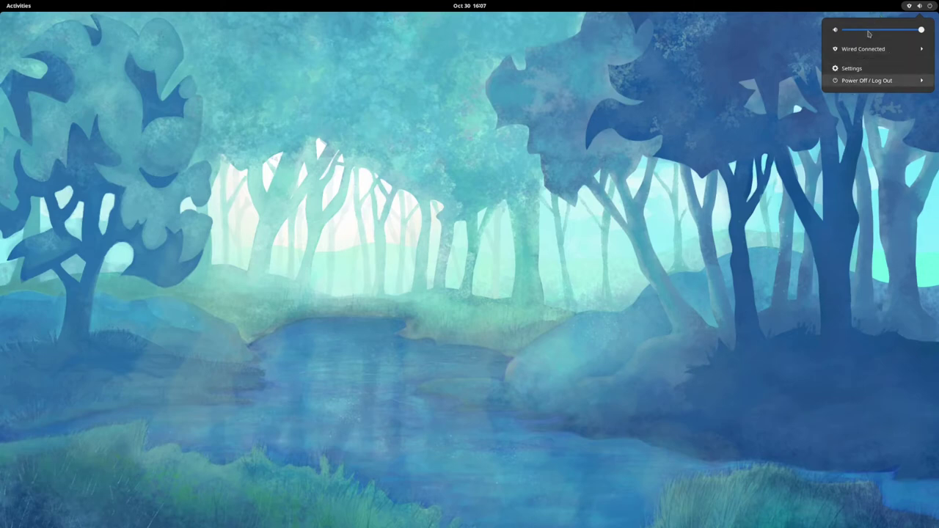
{"action": "left_click", "coordinate": [856, 69]}
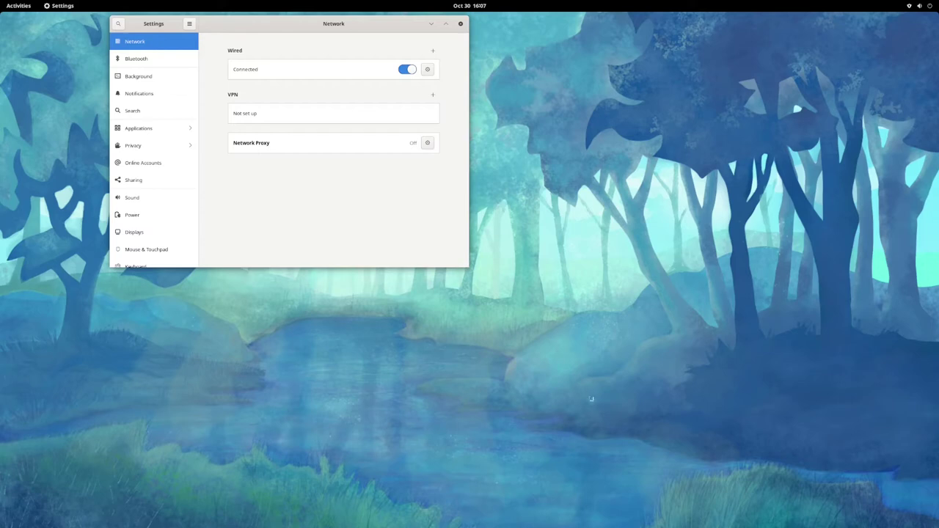
Enlarge Settings, view the Bluetooth, Background and Notifications pages, then close the window.
{"action": "left_click_drag", "start_coordinate": [542, 353], "coordinate": [380, 154]}
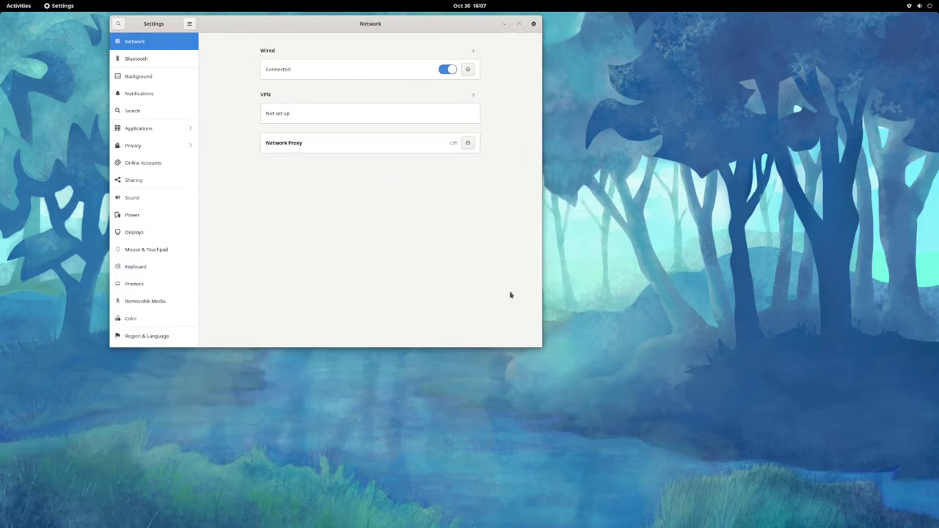
{"action": "left_click", "coordinate": [155, 61]}
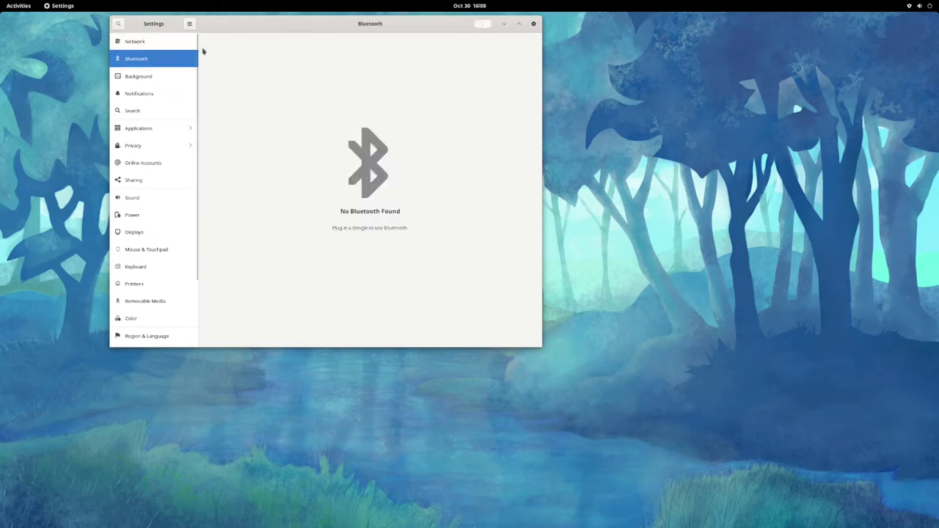
{"action": "left_click", "coordinate": [152, 81]}
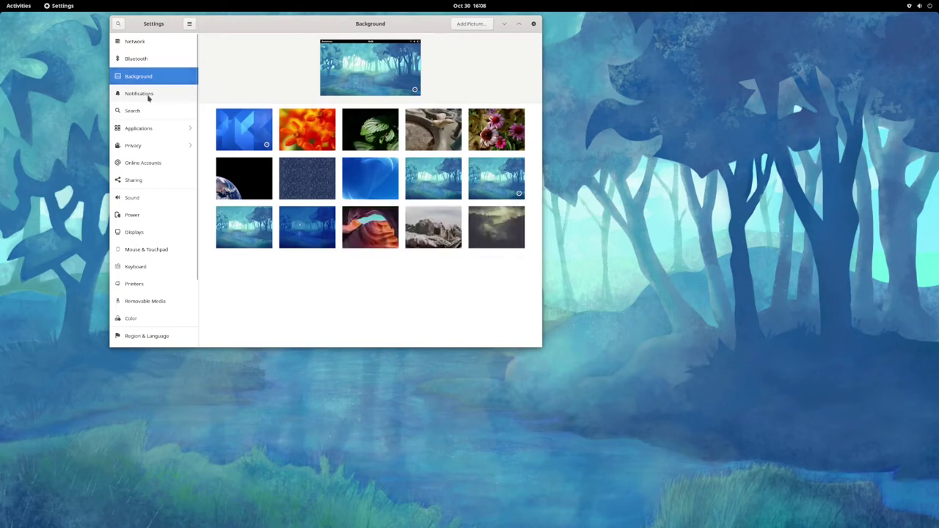
{"action": "left_click", "coordinate": [147, 94]}
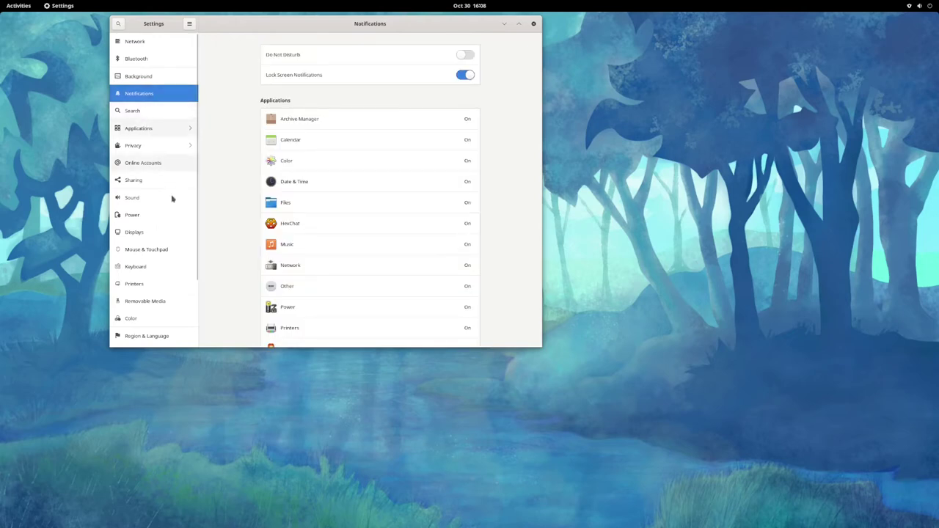
{"action": "left_click", "coordinate": [534, 25]}
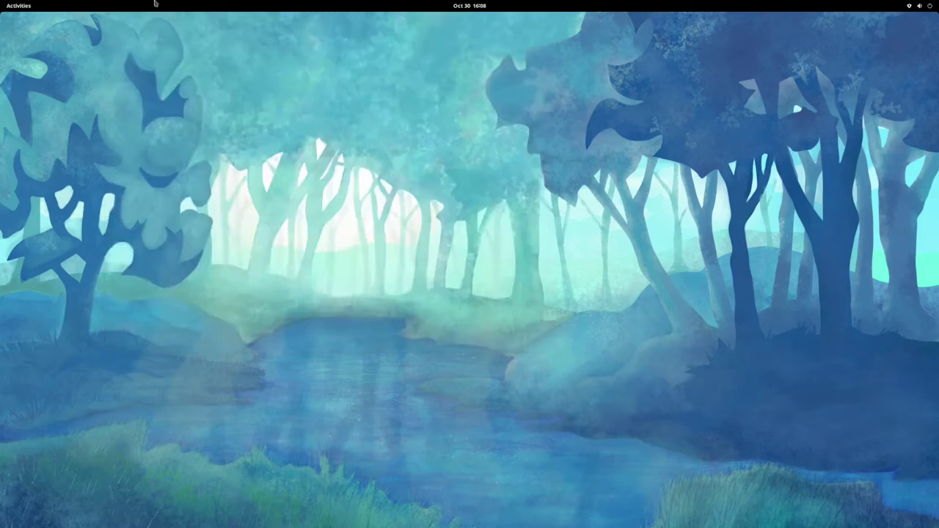
Open Activities and page through the installed-applications grid to its last page.
{"action": "left_click", "coordinate": [21, 6]}
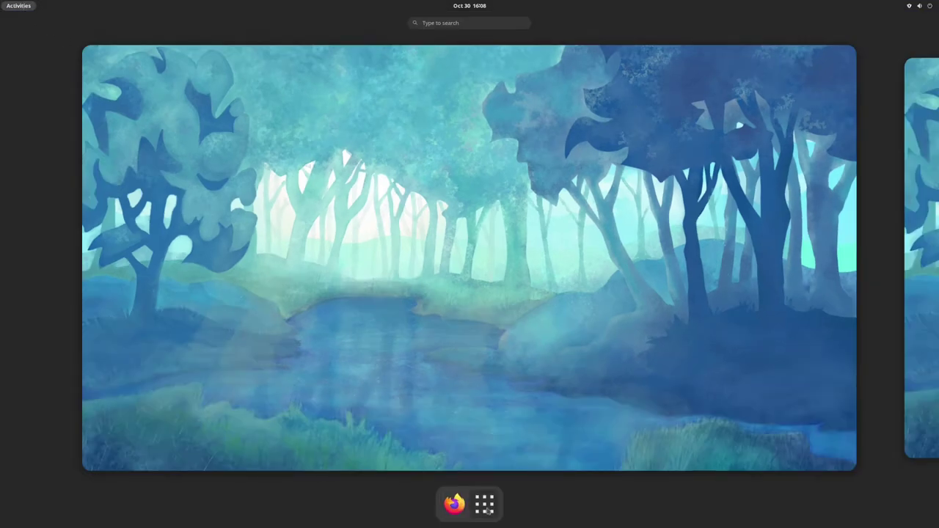
{"action": "left_click", "coordinate": [486, 506]}
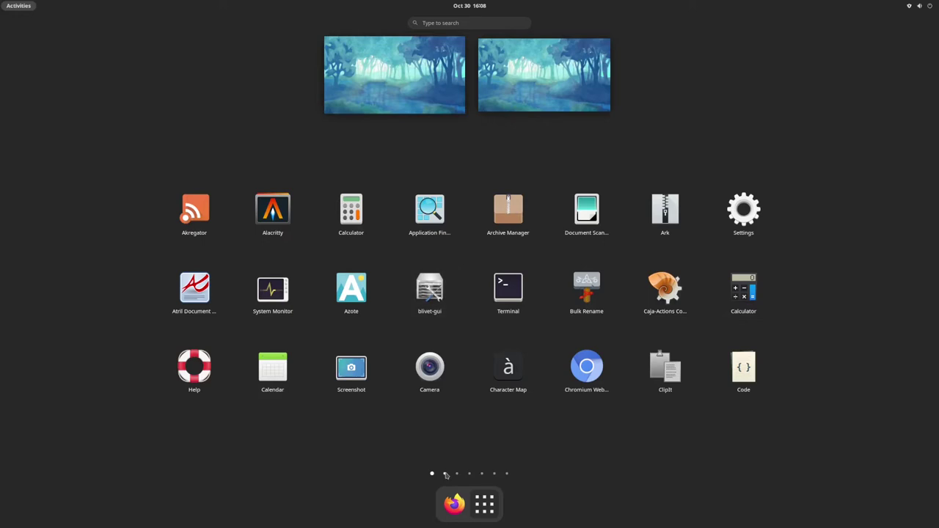
{"action": "left_click", "coordinate": [445, 475]}
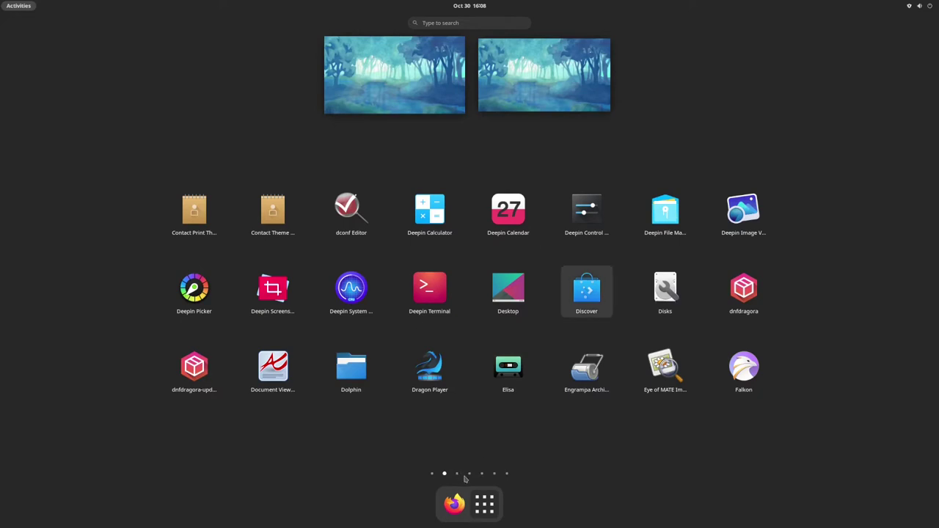
{"action": "scroll", "coordinate": [465, 477], "scroll_direction": "down", "scroll_amount": 1}
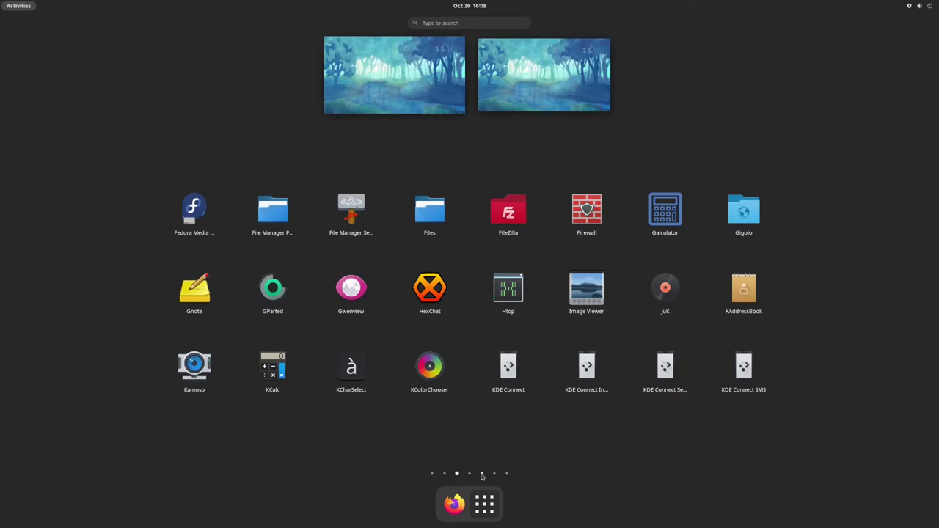
{"action": "scroll", "coordinate": [477, 477], "scroll_direction": "down", "scroll_amount": 1}
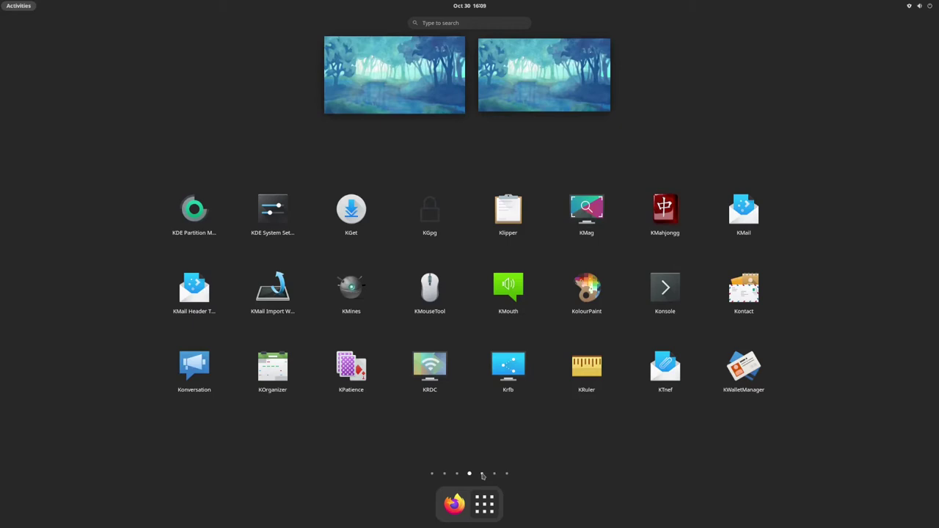
{"action": "left_click", "coordinate": [482, 476]}
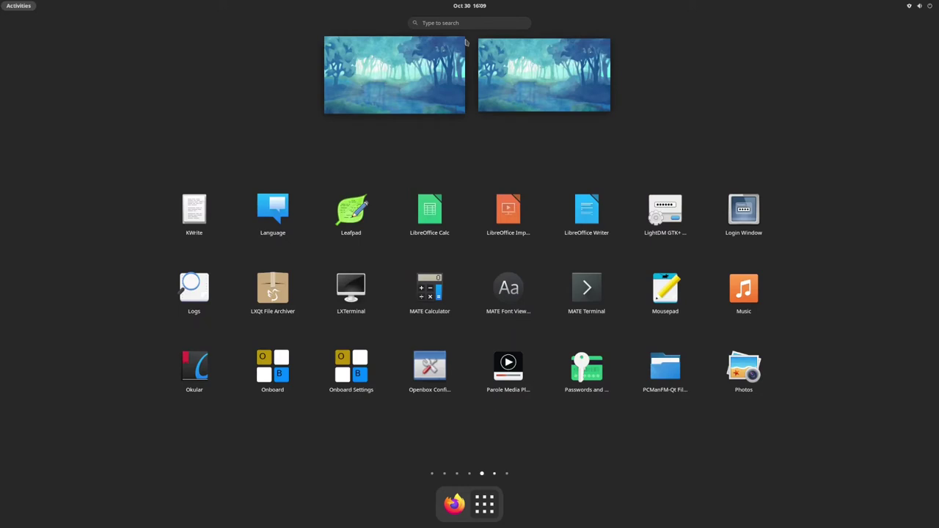
{"action": "scroll", "coordinate": [549, 399], "scroll_direction": "down", "scroll_amount": 1}
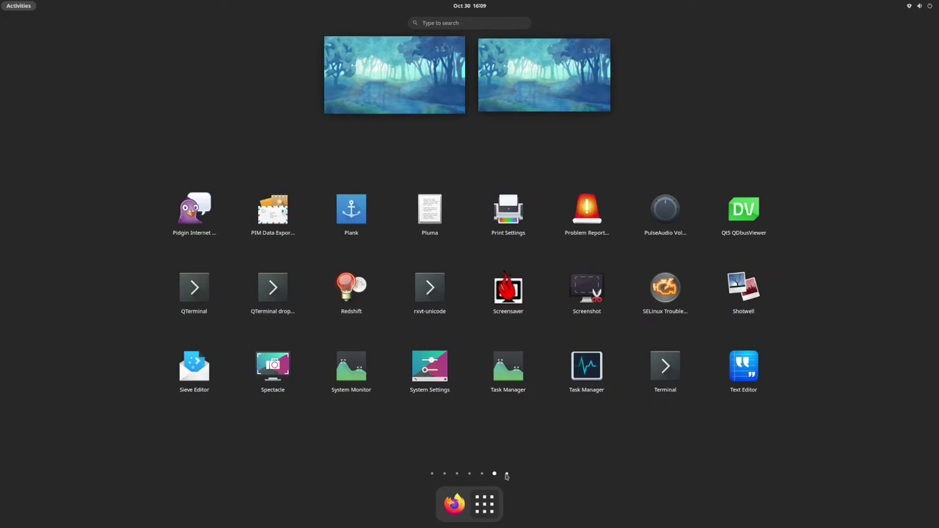
{"action": "left_click", "coordinate": [506, 475]}
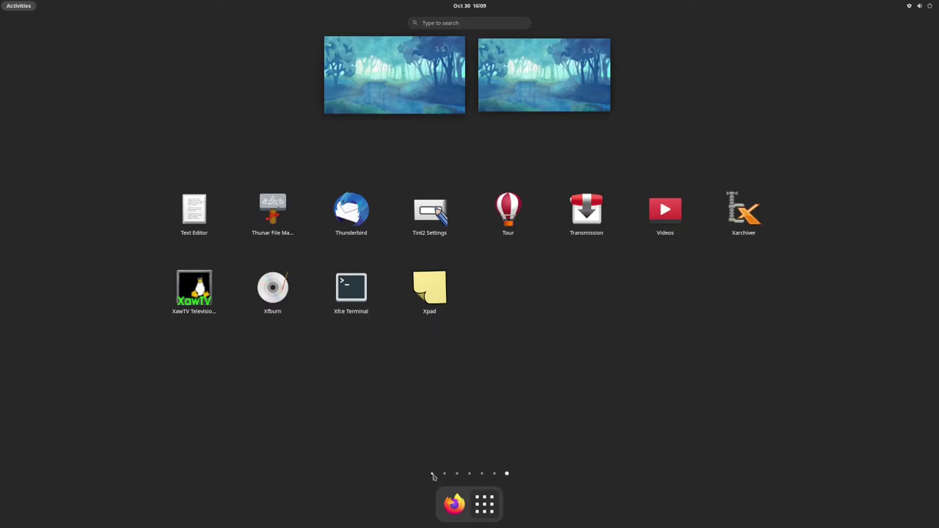
Return the app grid to page one and leave the overview for the plain desktop.
{"action": "left_click", "coordinate": [432, 475]}
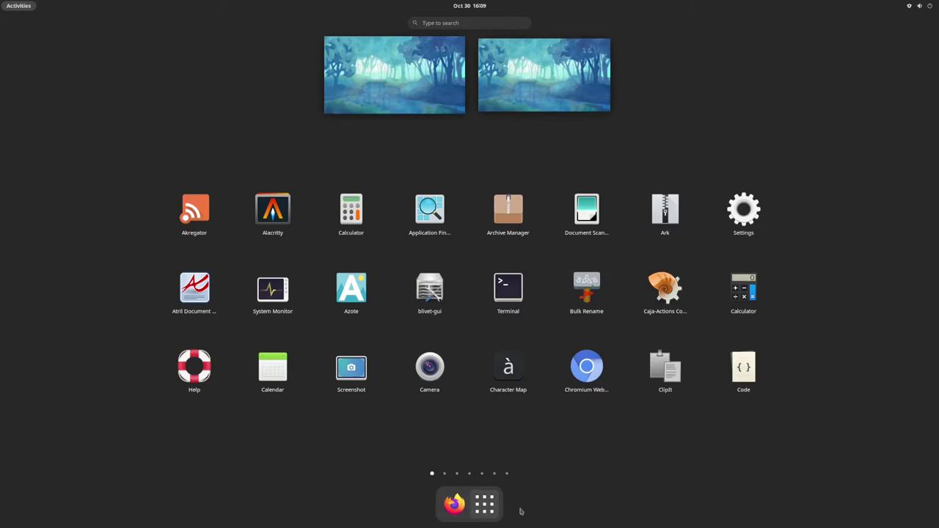
{"action": "left_click", "coordinate": [423, 100]}
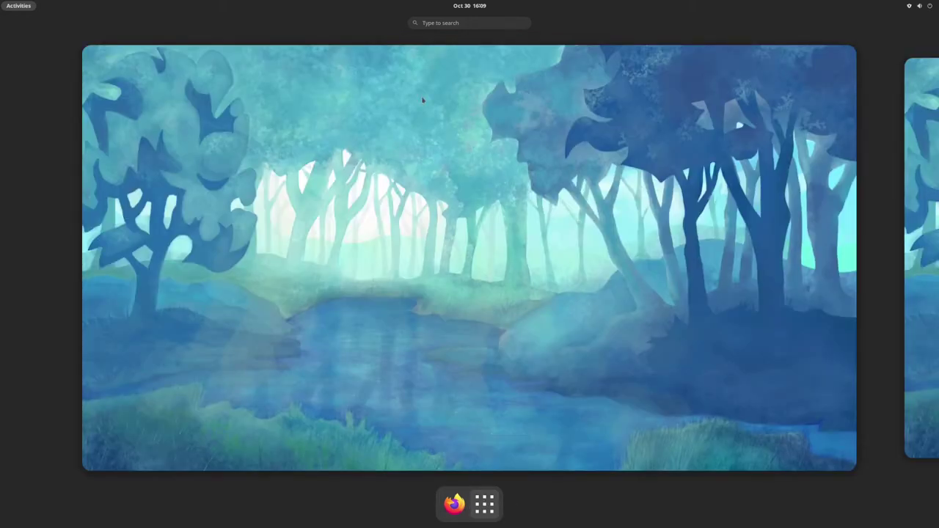
{"action": "left_click", "coordinate": [572, 149]}
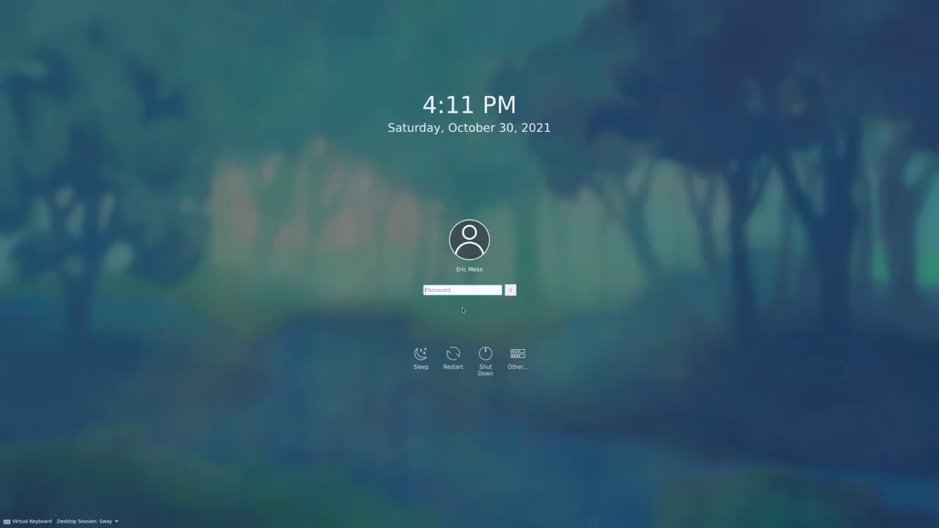
Pick the Sway session at login, re-enter the account password after a mistype, and sign in.
{"action": "left_click", "coordinate": [107, 522]}
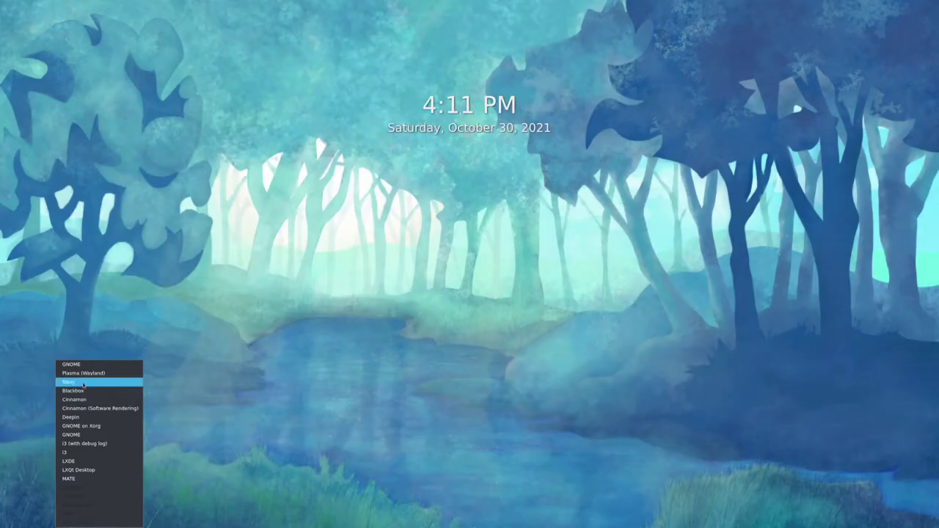
{"action": "left_click", "coordinate": [84, 383]}
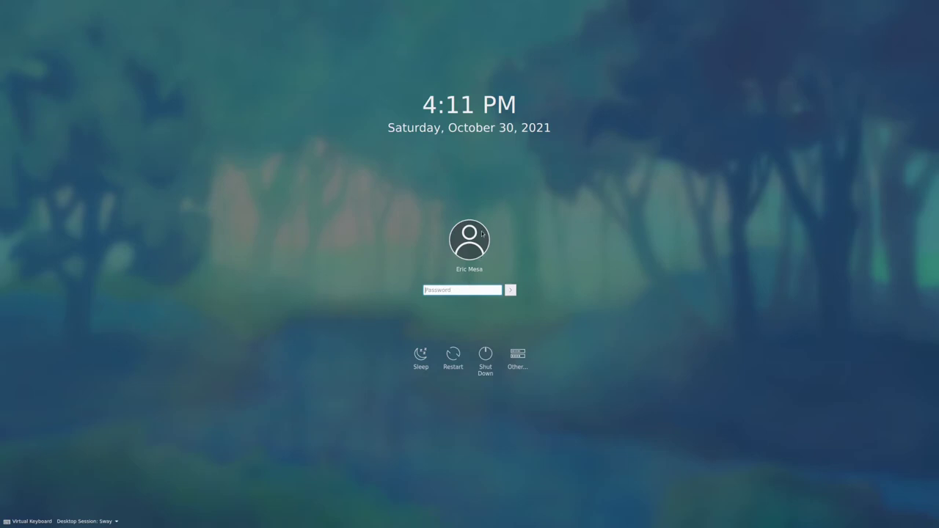
{"action": "type", "text": "****"}
{"action": "key", "text": "ctrl+a"}
{"action": "key", "text": "BackSpace"}
{"action": "type", "text": "*************"}
{"action": "key", "text": "Return"}
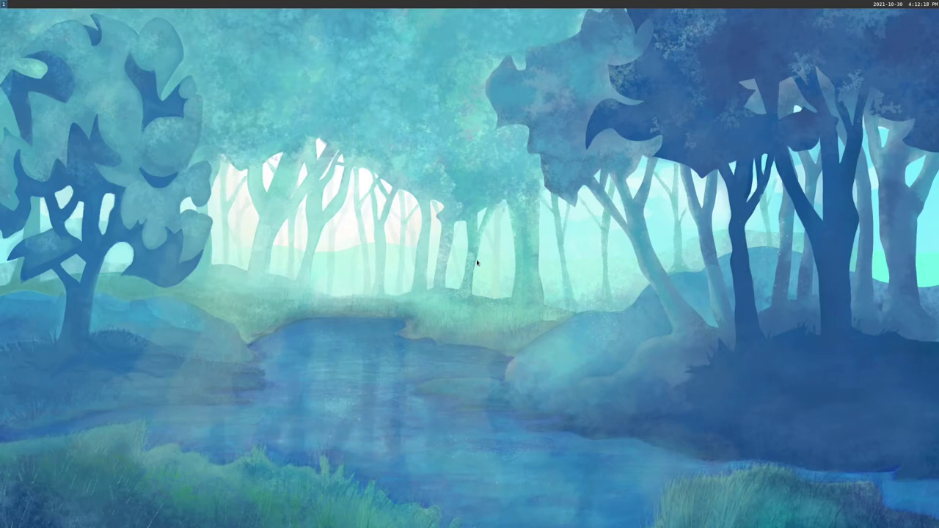
Enter Sway's resize mode with Super+R and leave it with Escape.
{"action": "key", "text": "super+r"}
{"action": "key", "text": "Escape"}
Open an Alacritty terminal and run 'firefox&' to launch Firefox beside it.
{"action": "key", "text": "super+Return"}
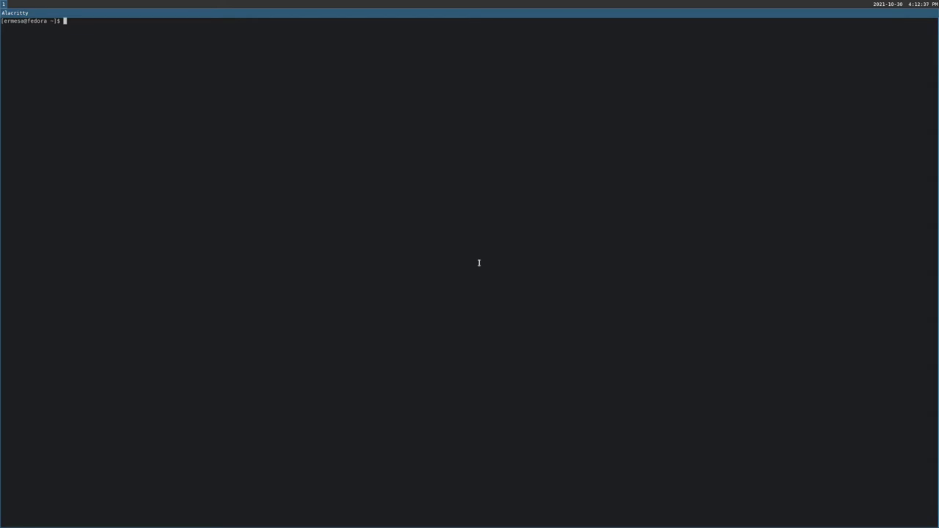
{"action": "type", "text": "l"}
{"action": "type", "text": "f"}
{"action": "type", "text": "irefox"}
{"action": "type", "text": "&"}
{"action": "key", "text": "Return"}
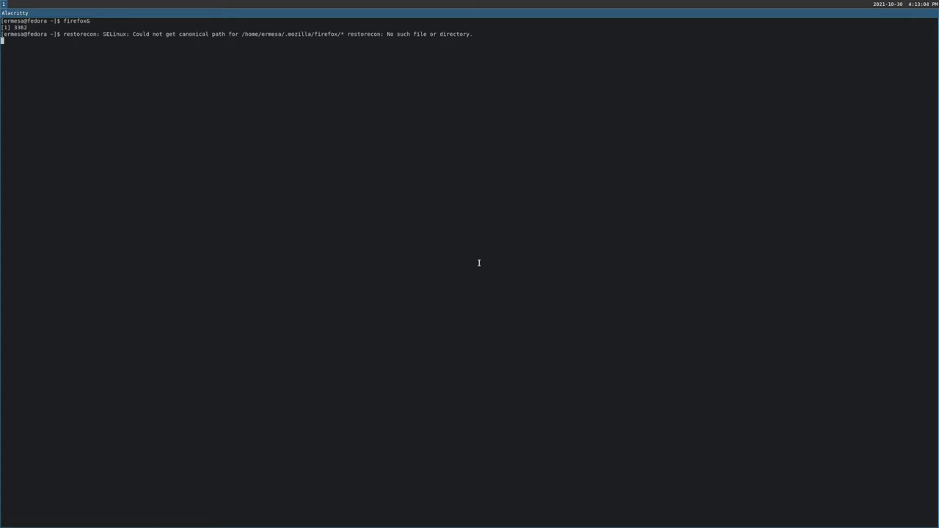
{"action": "key", "text": "Return"}
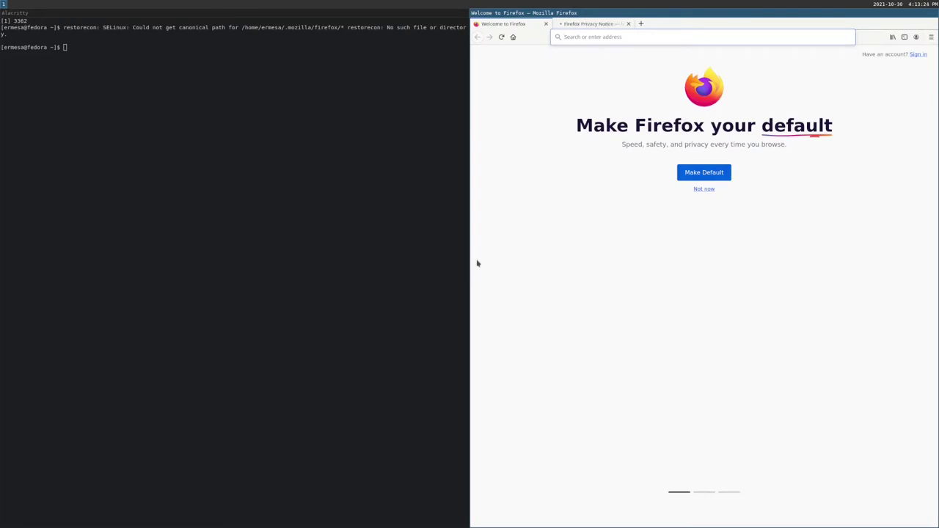
Switch focus between the terminal and Firefox, leaving the terminal on a fresh prompt.
{"action": "type", "text": "t"}
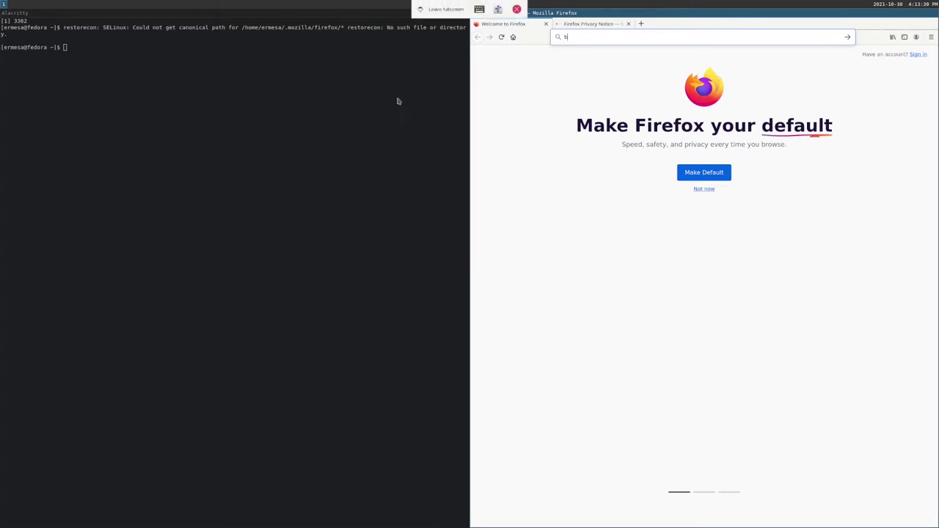
{"action": "left_click", "coordinate": [419, 105]}
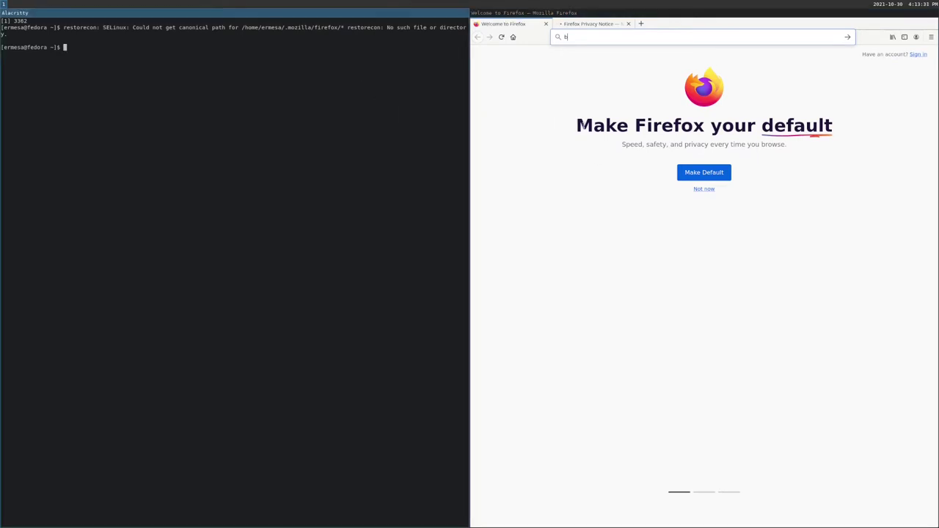
{"action": "left_click", "coordinate": [597, 122]}
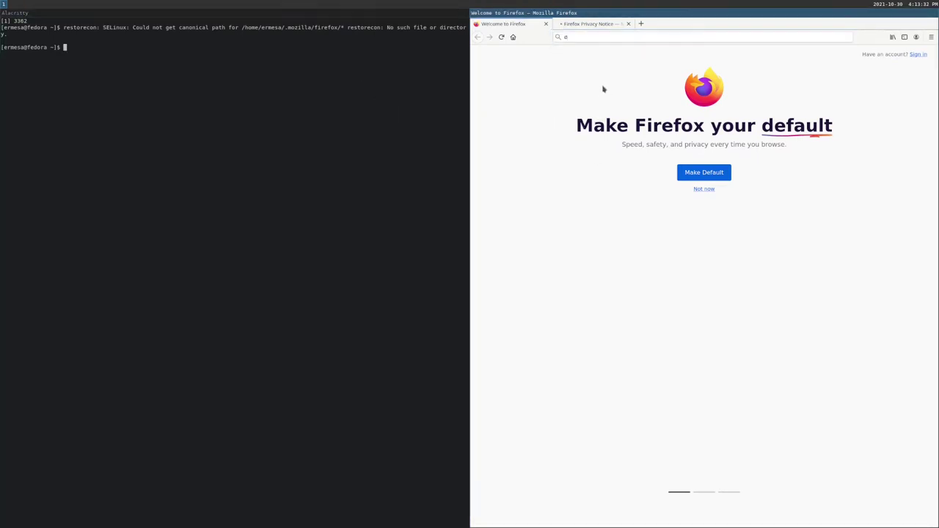
{"action": "left_click", "coordinate": [341, 126]}
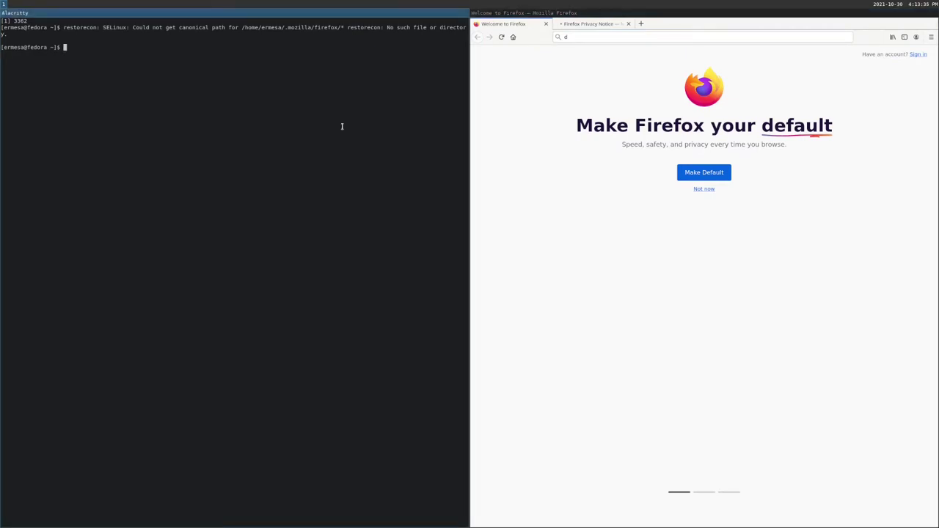
{"action": "key", "text": "Return"}
Open extra terminals, visit workspace 2, close the middle terminal, and return to workspace 1.
{"action": "key", "text": "super+Return"}
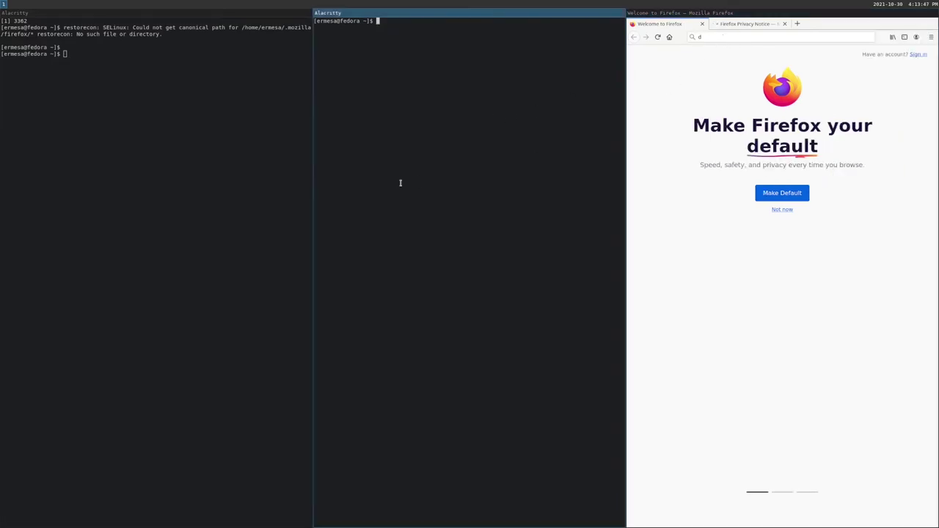
{"action": "key", "text": "super+2"}
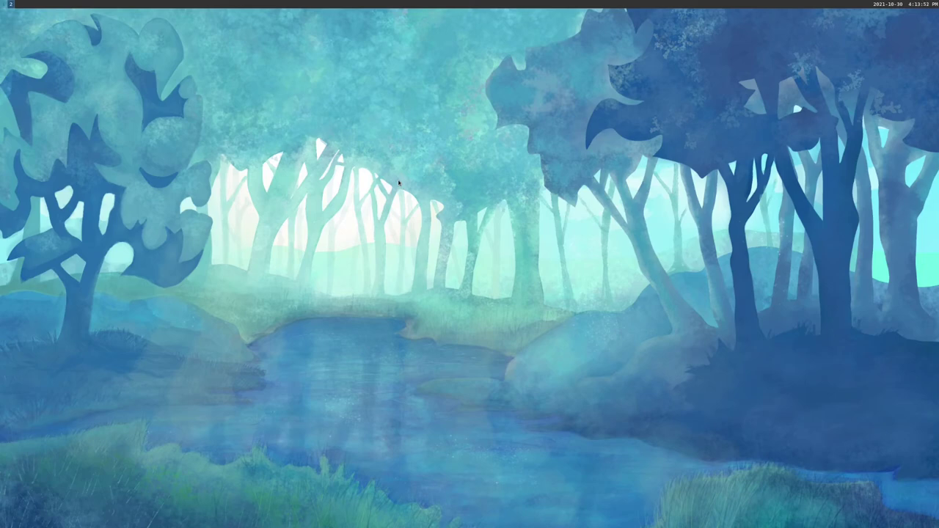
{"action": "key", "text": "super+1"}
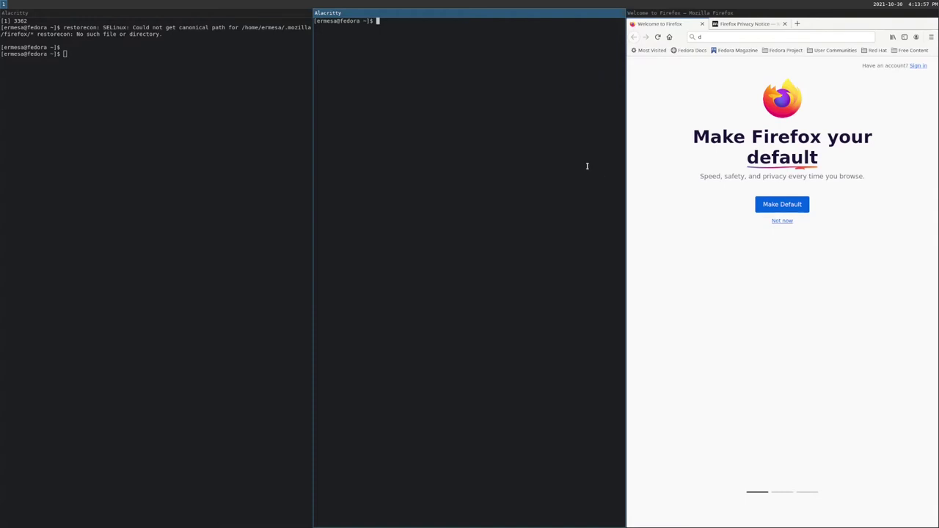
{"action": "key", "text": "super+shift+q"}
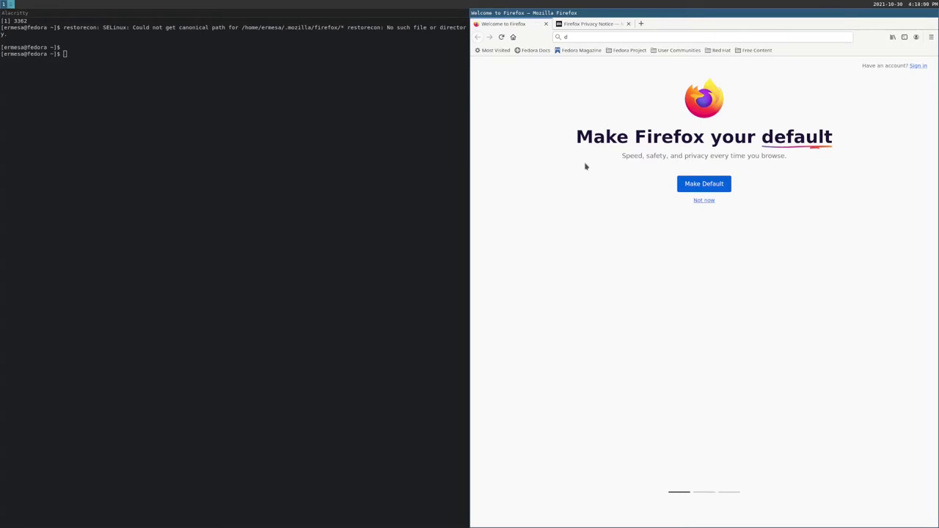
{"action": "key", "text": "super+2"}
{"action": "key", "text": "super+Return"}
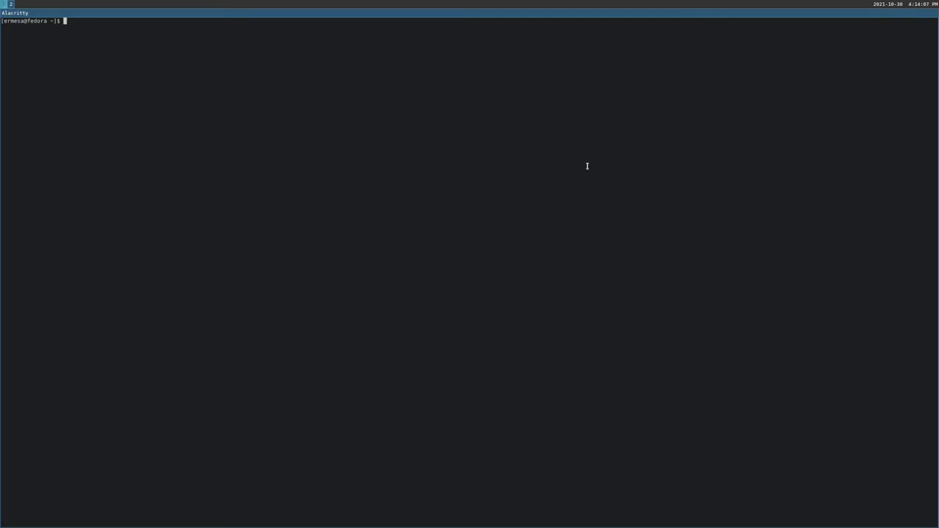
{"action": "key", "text": "super+1"}
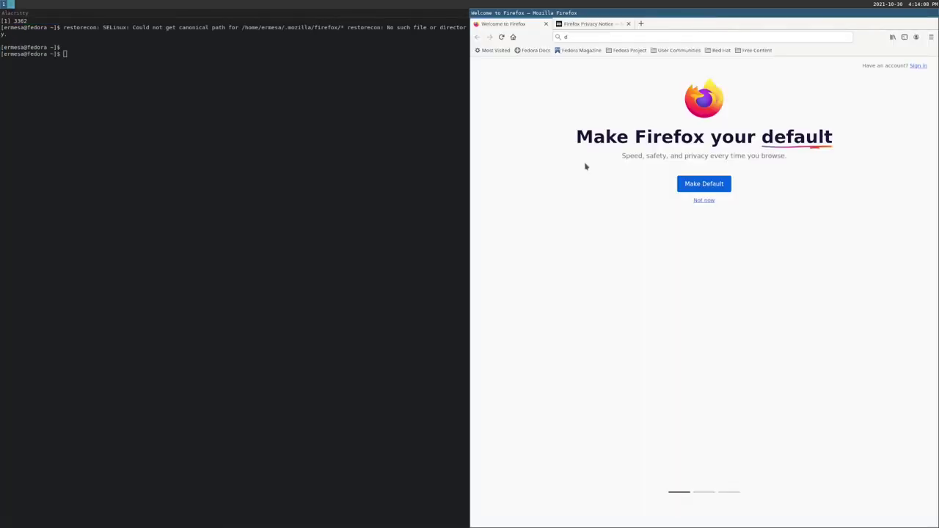
Search Google for 'run command sway' from Firefox's address bar, then refocus the terminal.
{"action": "left_click", "coordinate": [663, 36]}
{"action": "type", "text": "d"}
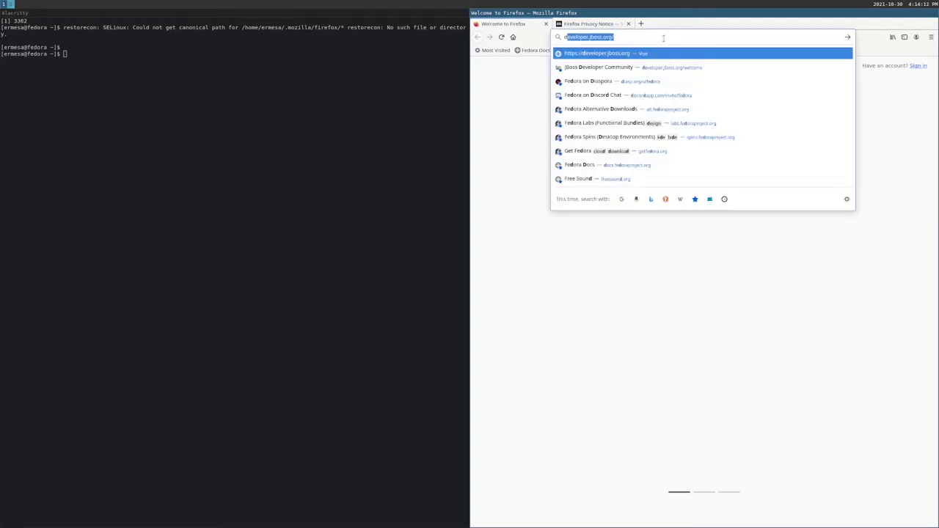
{"action": "key", "text": "Right"}
{"action": "key", "text": "ctrl+a"}
{"action": "type", "text": "run command s"}
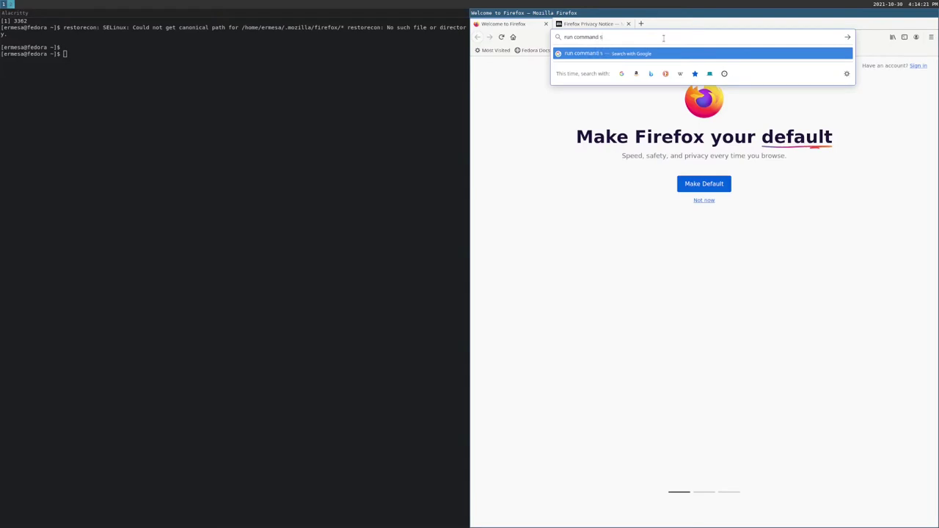
{"action": "type", "text": "way"}
{"action": "key", "text": "Return"}
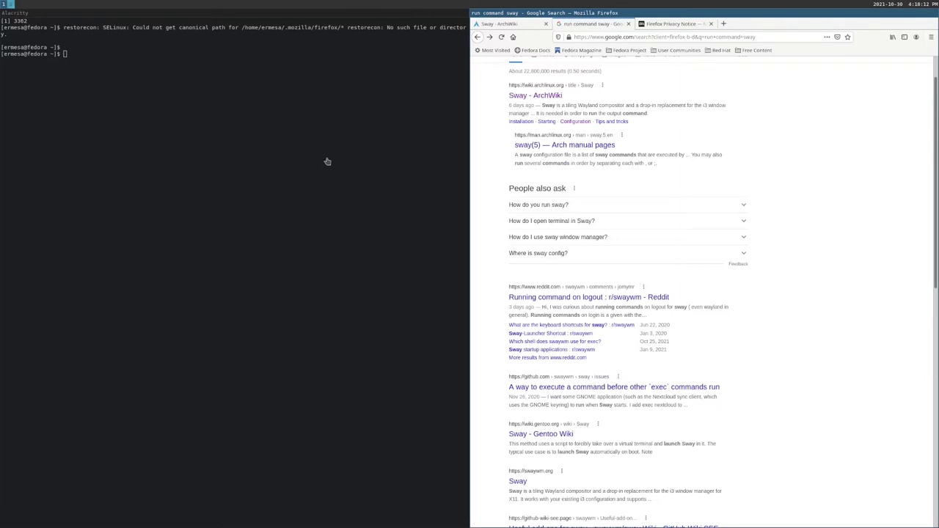
{"action": "left_click", "coordinate": [325, 161]}
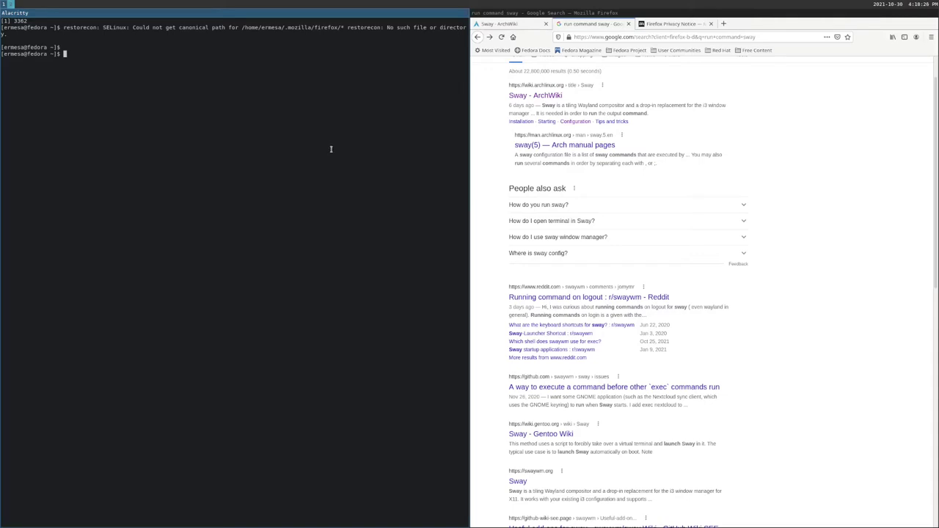
Exit Sway and sign back in under the Blackbox session with the account password.
{"action": "key", "text": "super+shift+e"}
{"action": "key", "text": "super+Right"}
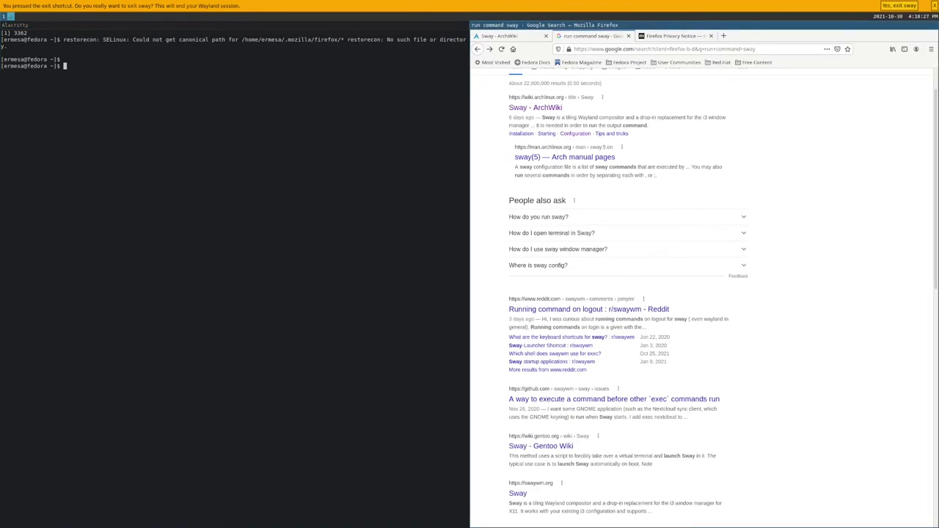
{"action": "key", "text": "super+Right"}
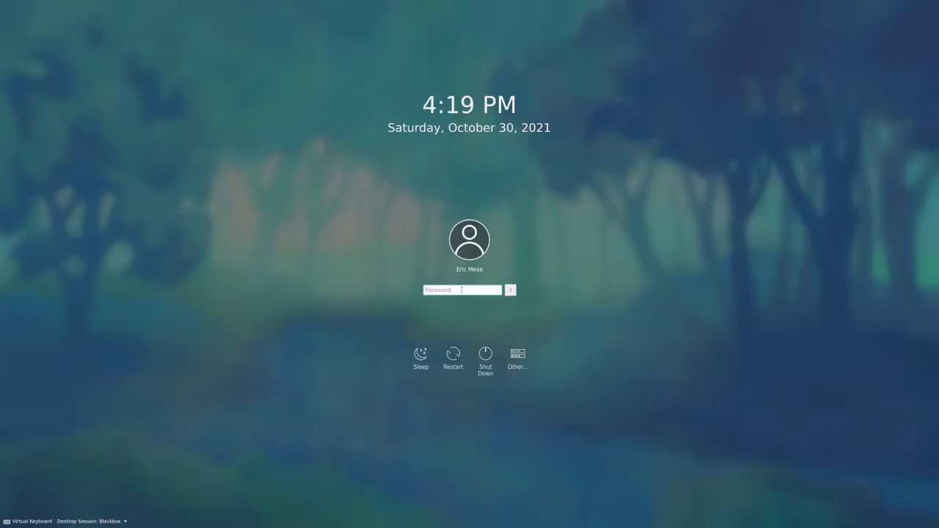
{"action": "type", "text": "************"}
{"action": "key", "text": "Return"}
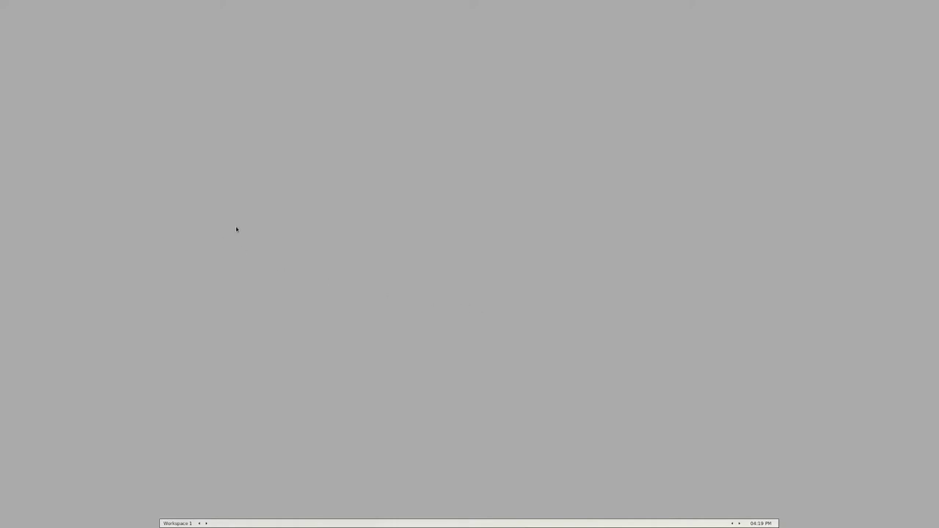
Restart Blackbox from its desktop root menu, leaving an empty Workspace 1 with its toolbar.
{"action": "right_click", "coordinate": [205, 202]}
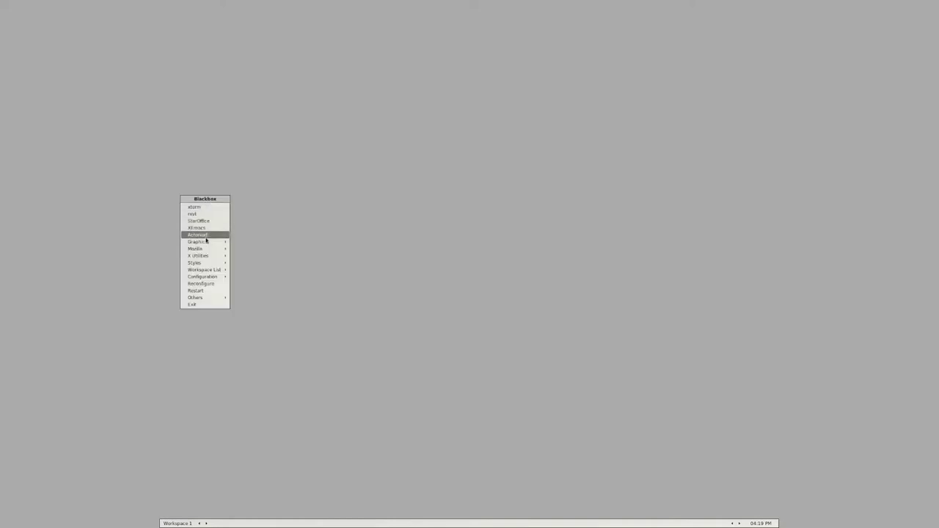
{"action": "mouse_move", "coordinate": [206, 255]}
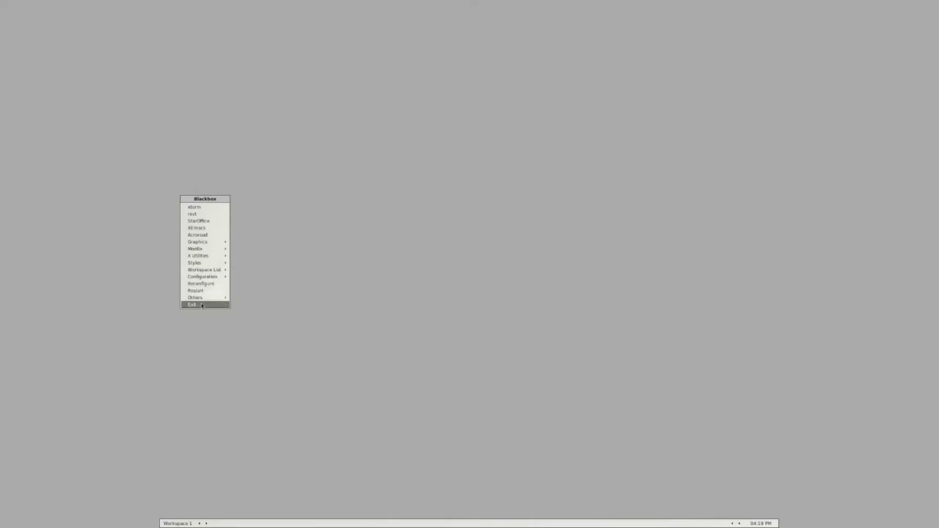
{"action": "mouse_move", "coordinate": [206, 300]}
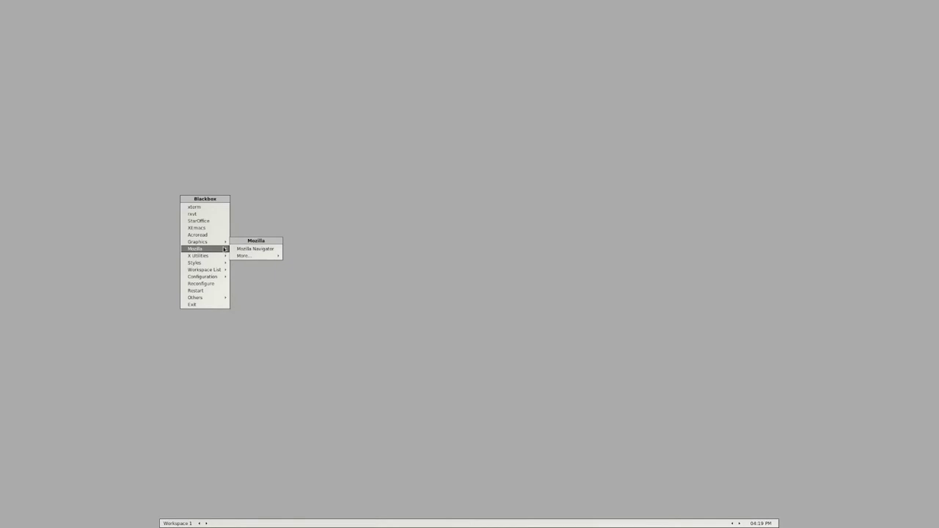
{"action": "mouse_move", "coordinate": [249, 259]}
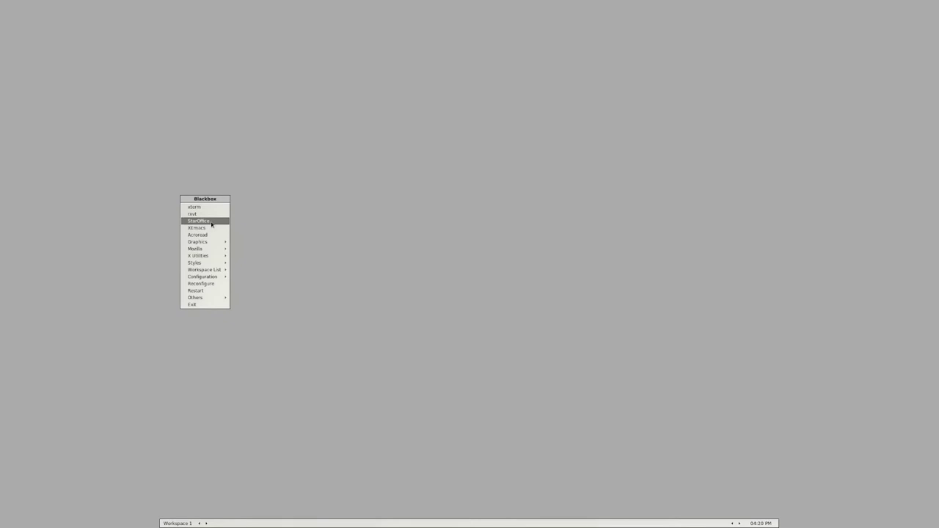
{"action": "left_click", "coordinate": [215, 287]}
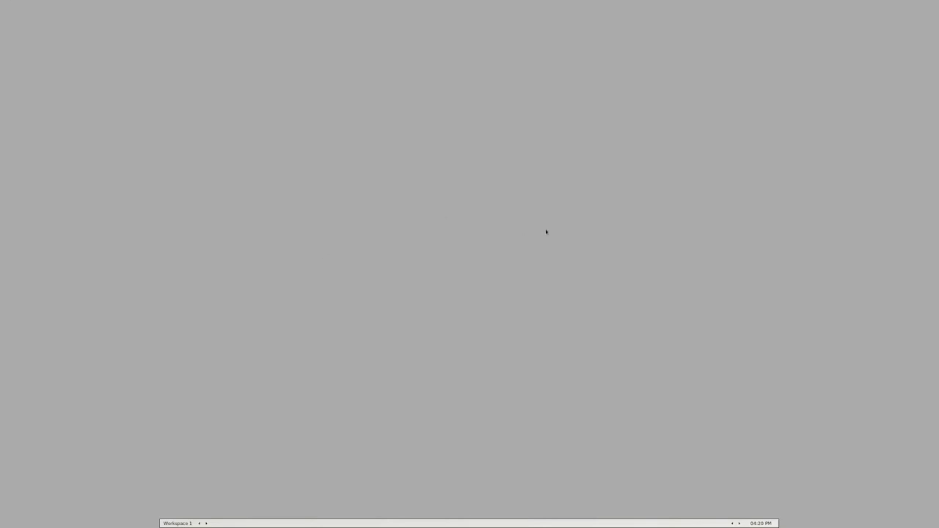
{"action": "right_click", "coordinate": [128, 116]}
{"action": "left_click", "coordinate": [138, 125]}
{"action": "right_click", "coordinate": [424, 157]}
{"action": "left_click", "coordinate": [432, 172]}
{"action": "right_click", "coordinate": [278, 234]}
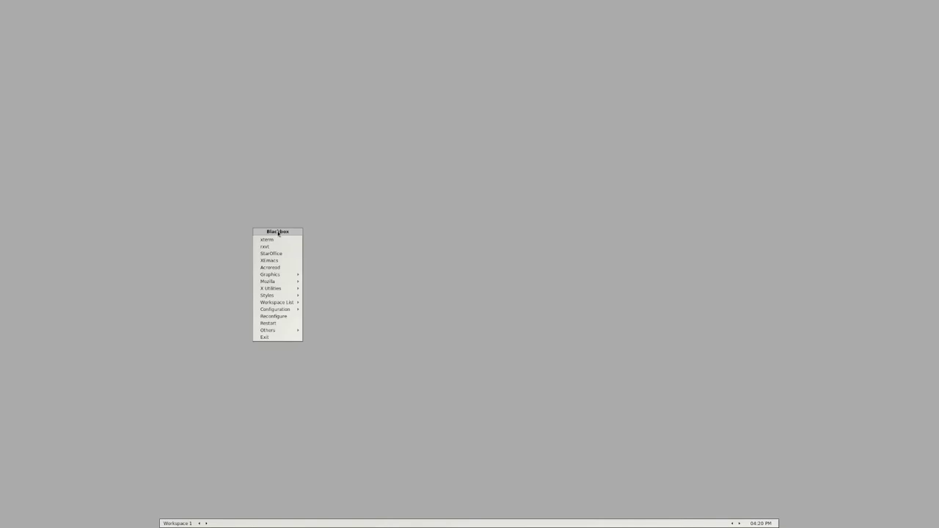
{"action": "mouse_move", "coordinate": [285, 303]}
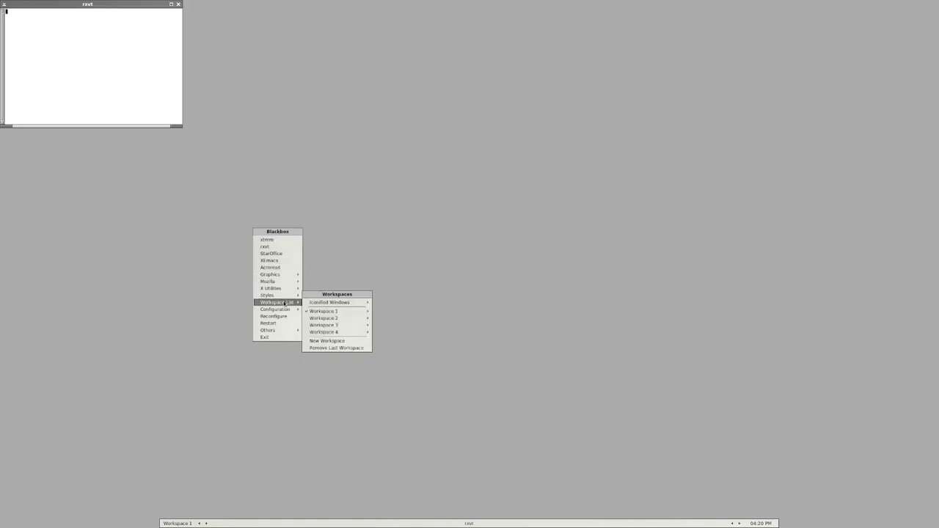
{"action": "mouse_move", "coordinate": [332, 320]}
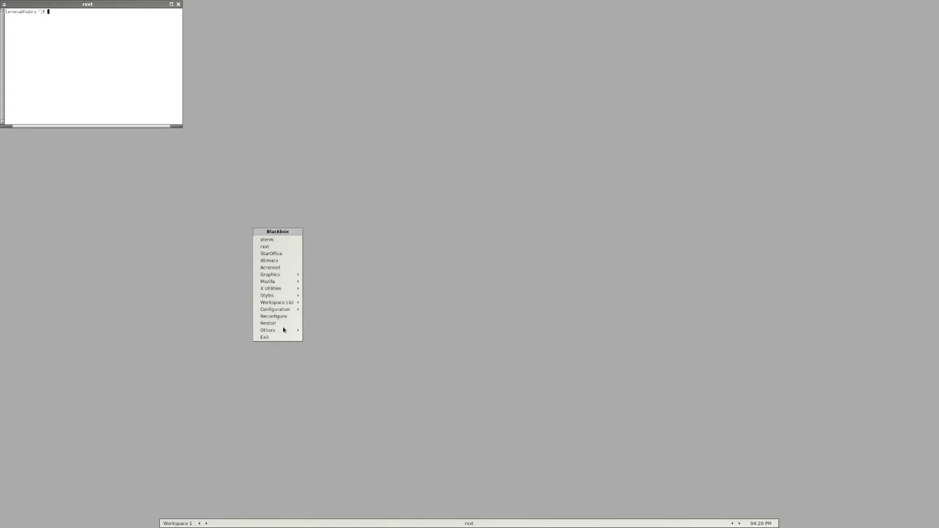
{"action": "mouse_move", "coordinate": [283, 331]}
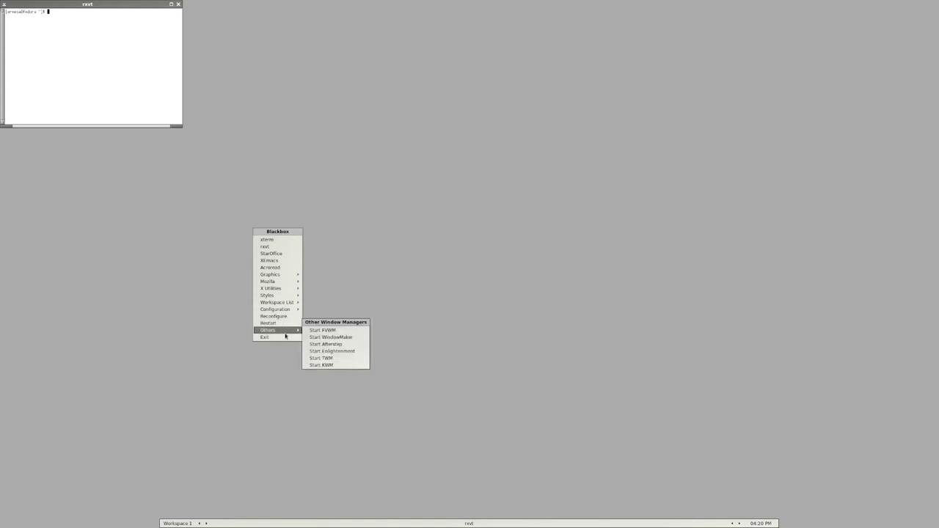
{"action": "left_click", "coordinate": [344, 194]}
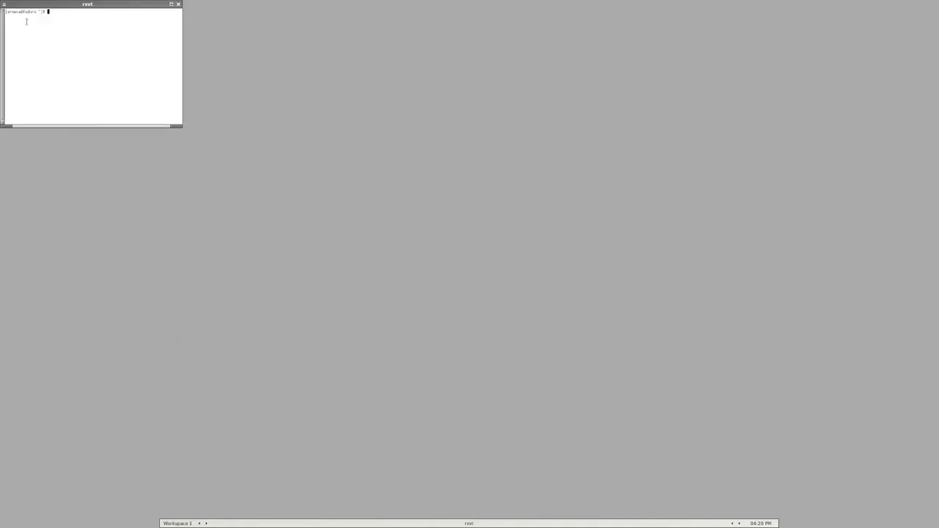
{"action": "left_click_drag", "start_coordinate": [123, 19], "coordinate": [507, 128]}
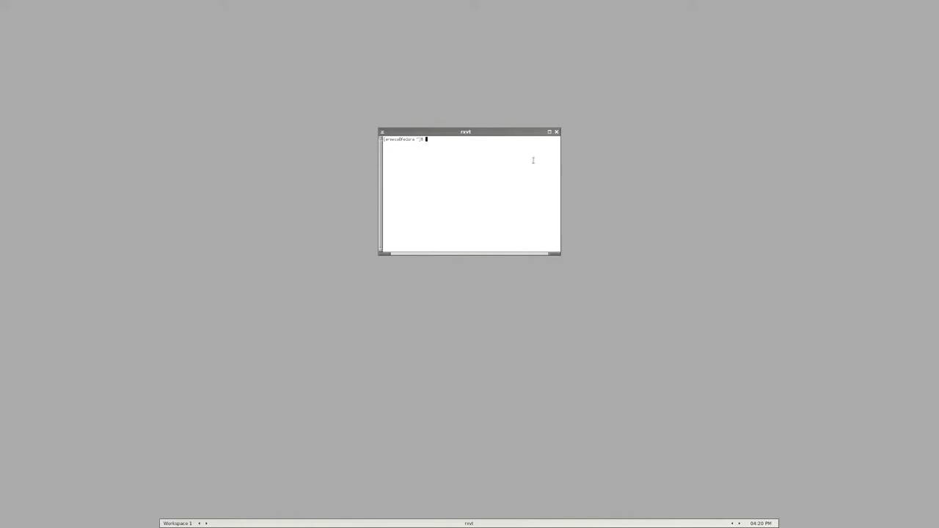
{"action": "left_click_drag", "start_coordinate": [497, 136], "coordinate": [625, 192]}
{"action": "left_click", "coordinate": [676, 188]}
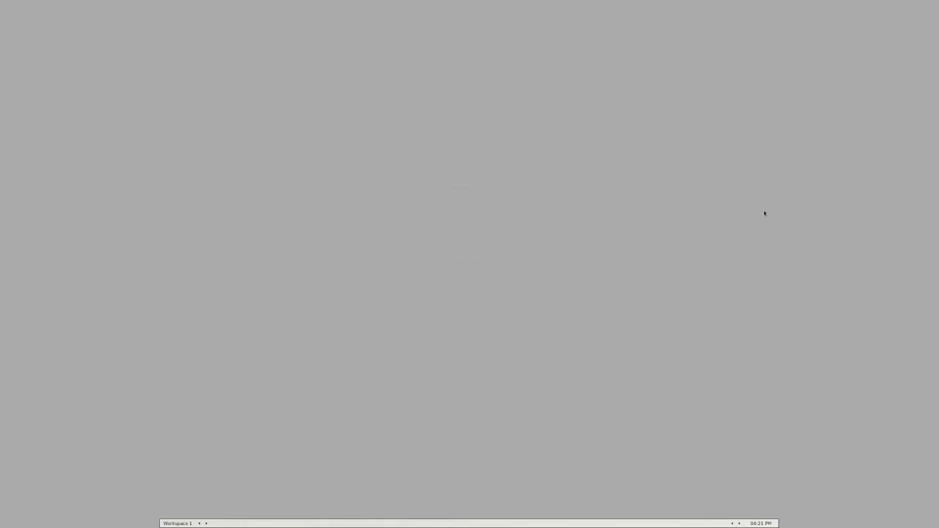
Exit Blackbox via the root menu and sign in to Cinnamon (Software Rendering) with the account password.
{"action": "right_click", "coordinate": [378, 111]}
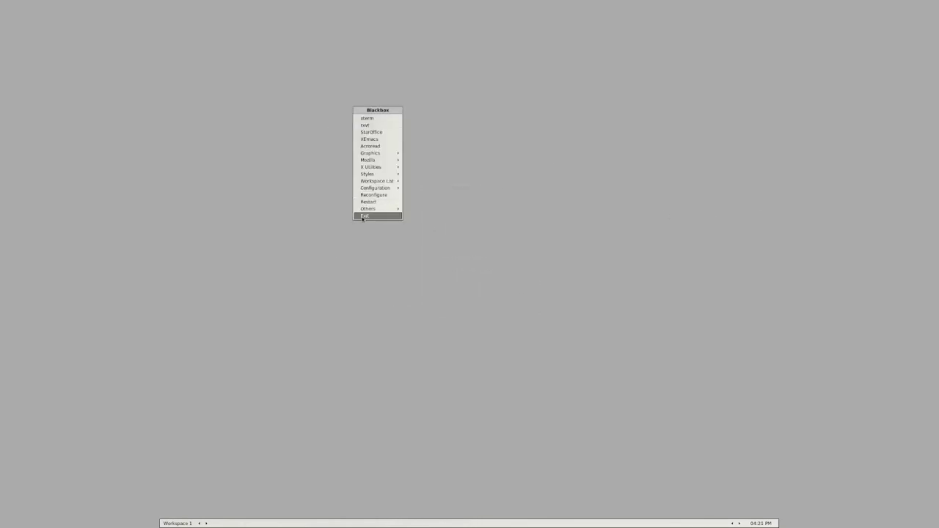
{"action": "left_click", "coordinate": [365, 215]}
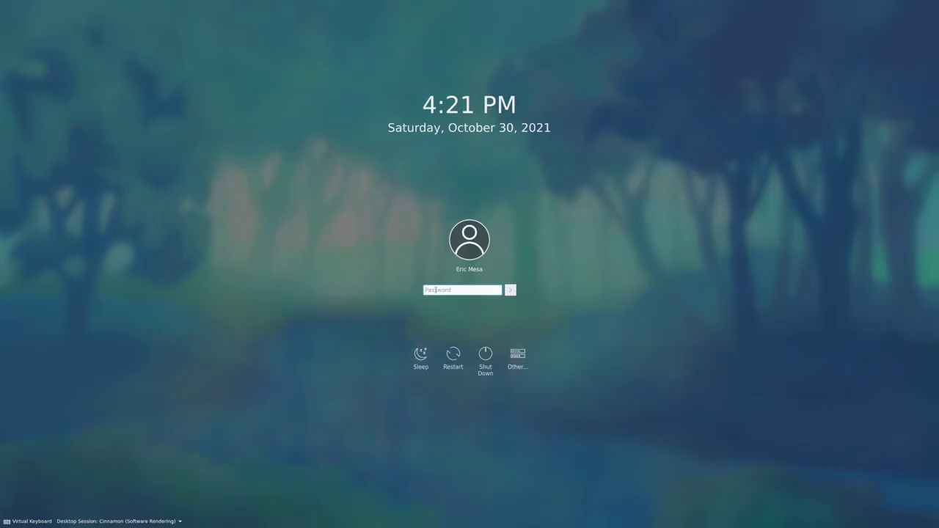
{"action": "type", "text": "**************"}
{"action": "key", "text": "Return"}
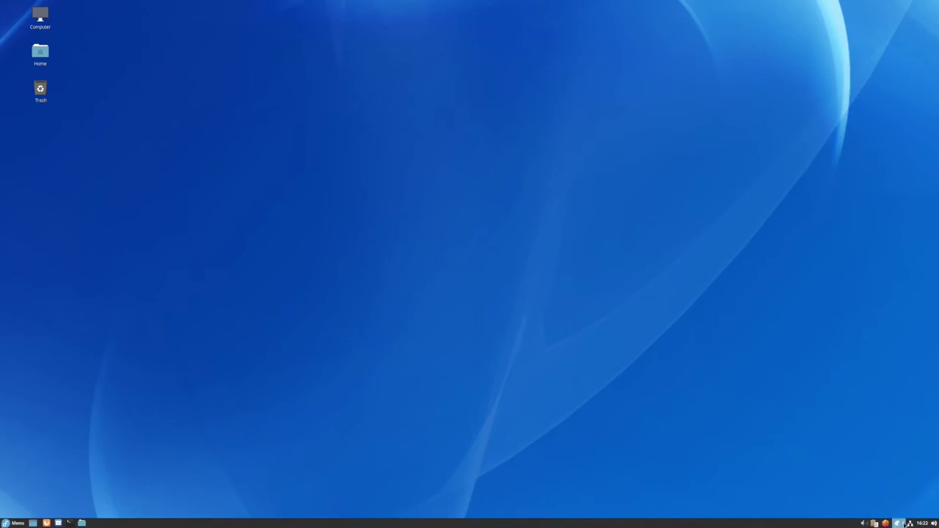
Check the 877-update notification, then search the Menu for 'fire' and launch Firefox.
{"action": "left_click", "coordinate": [898, 523]}
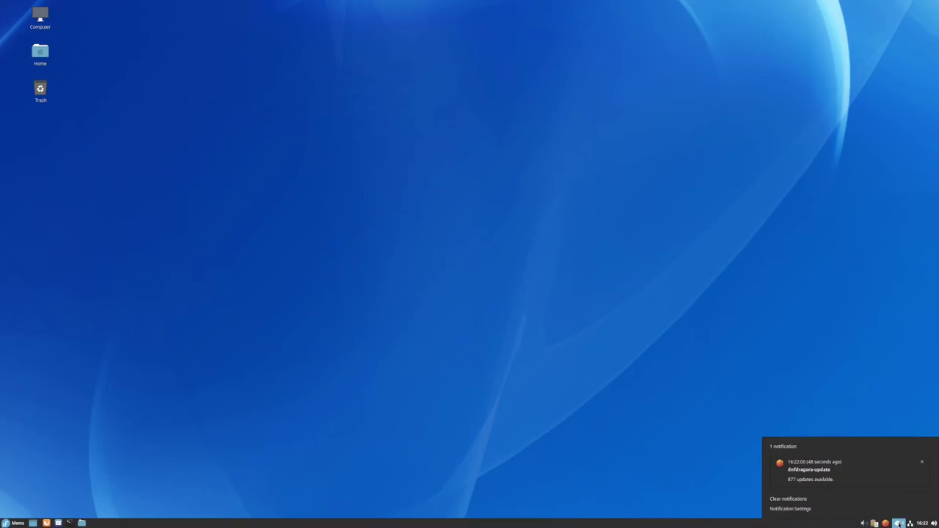
{"action": "left_click", "coordinate": [898, 523]}
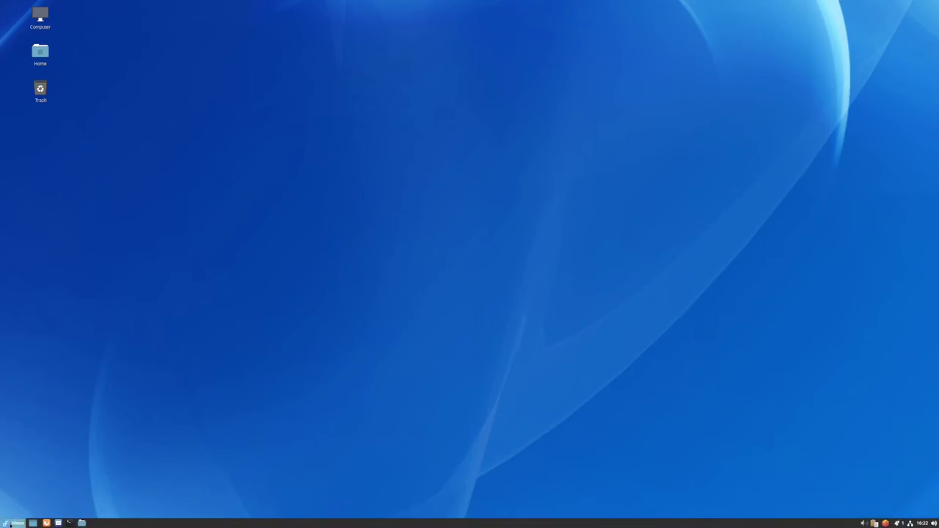
{"action": "left_click", "coordinate": [10, 524]}
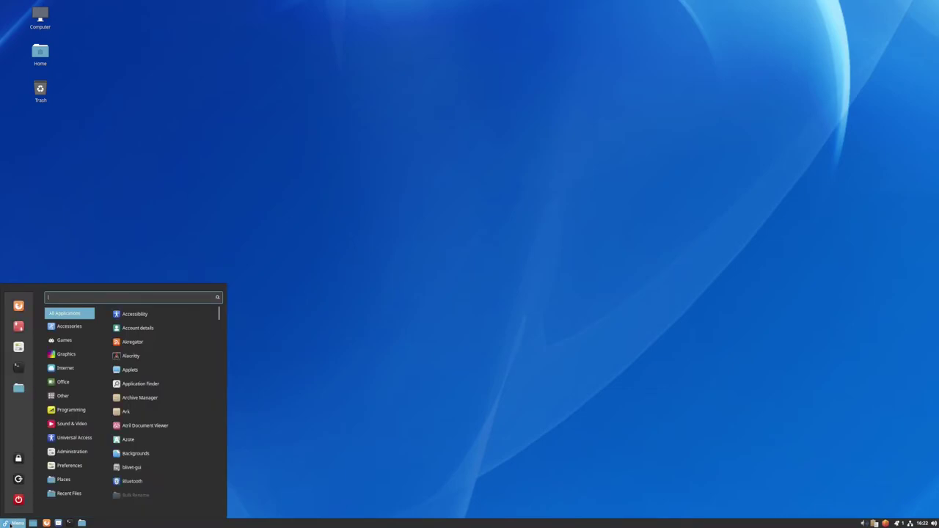
{"action": "mouse_move", "coordinate": [72, 332]}
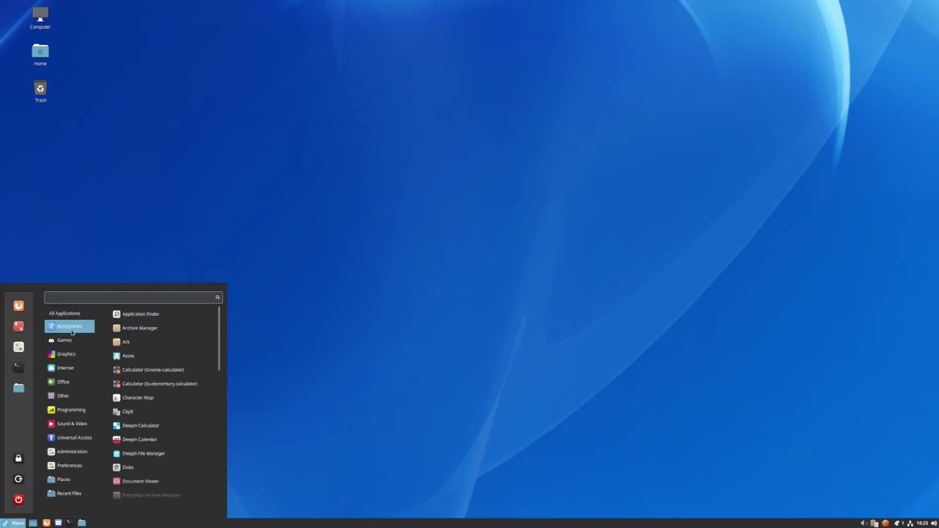
{"action": "mouse_move", "coordinate": [69, 355]}
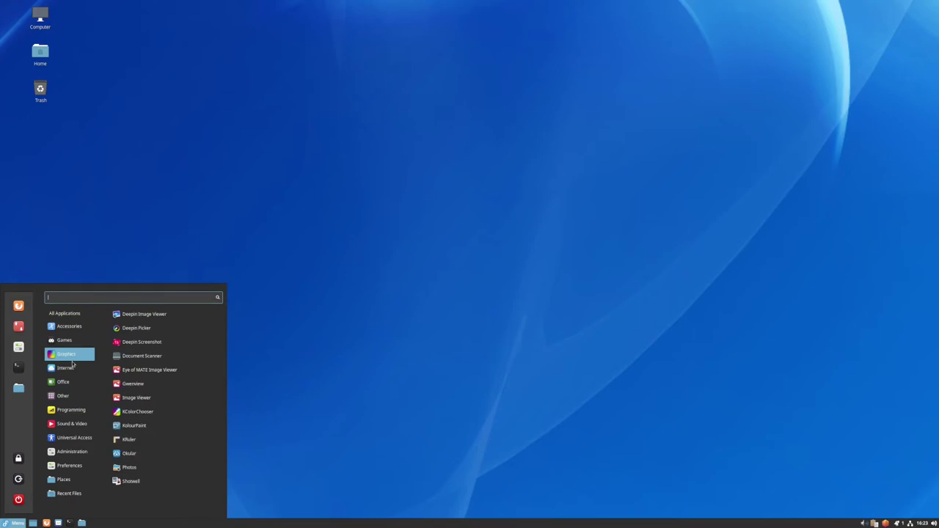
{"action": "mouse_move", "coordinate": [71, 453]}
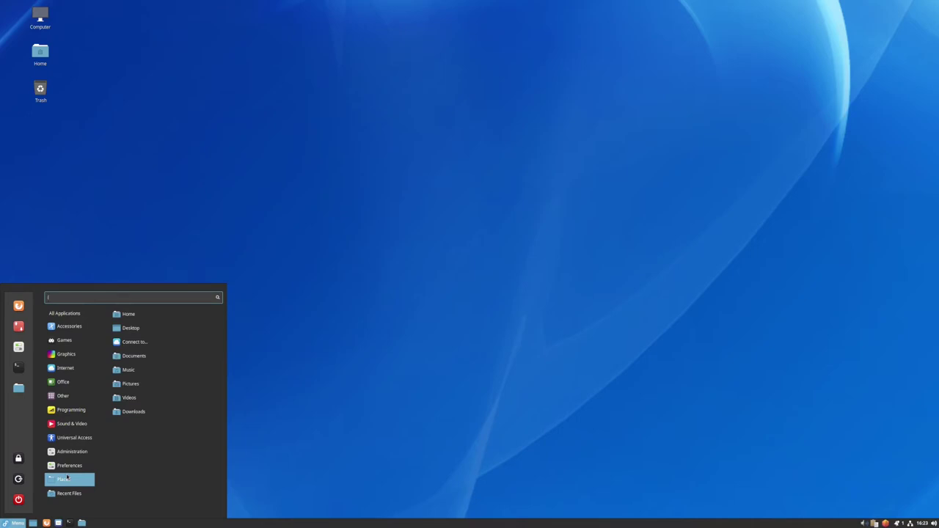
{"action": "type", "text": "fire"}
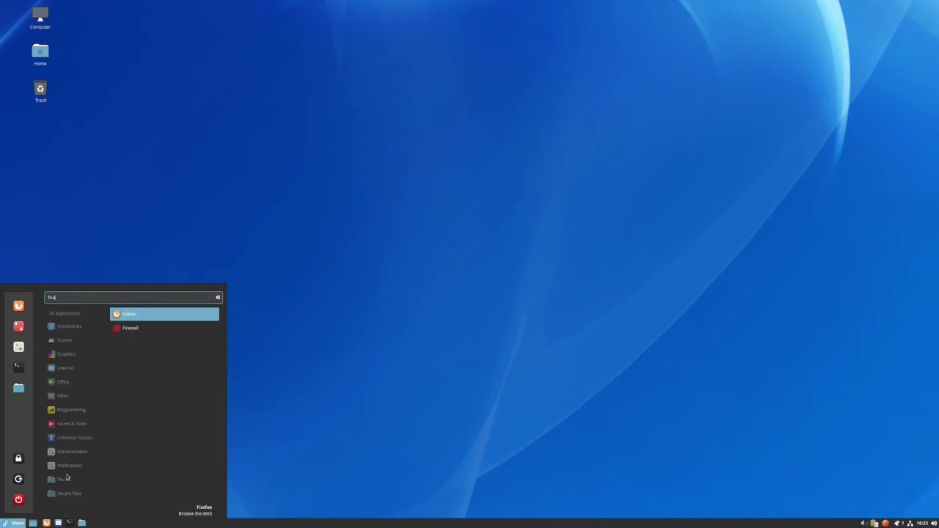
{"action": "left_click", "coordinate": [176, 317]}
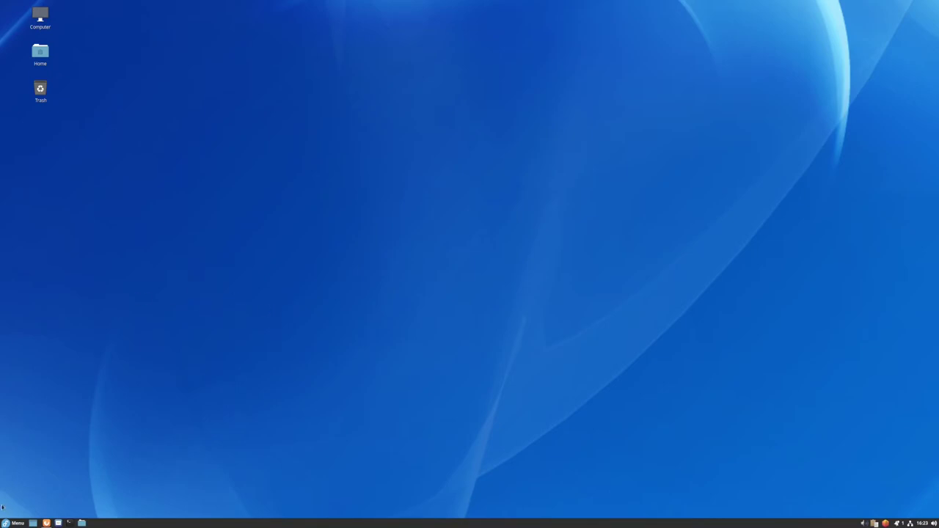
Open the Cinnamon Menu with the Super key once Firefox has restored its Sway tabs.
{"action": "key", "text": "super"}
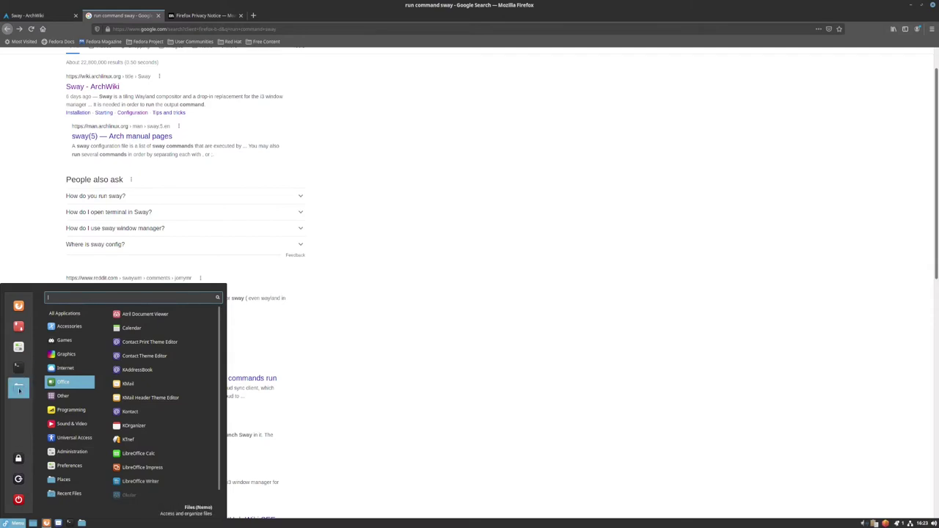
Launch Nemo, widen its window, and open the Documents folder from Home.
{"action": "left_click", "coordinate": [286, 399]}
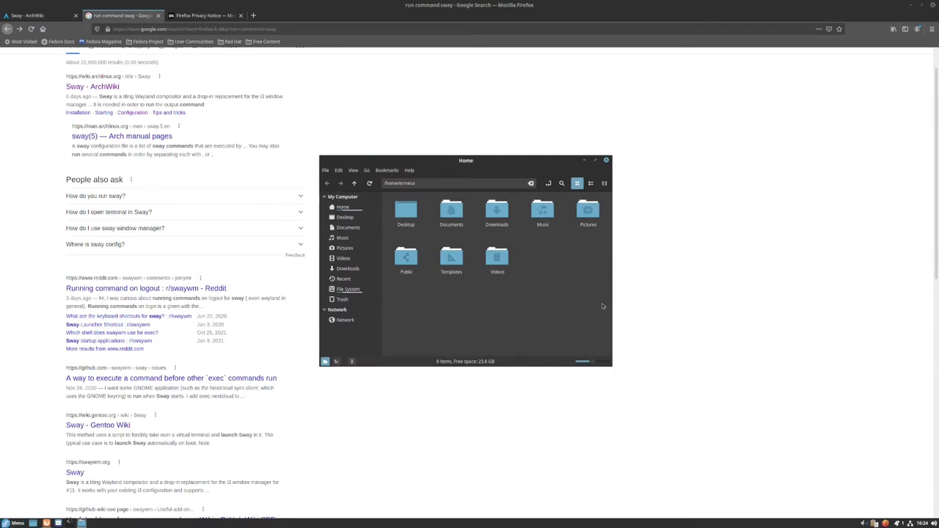
{"action": "left_click_drag", "start_coordinate": [661, 295], "coordinate": [689, 298]}
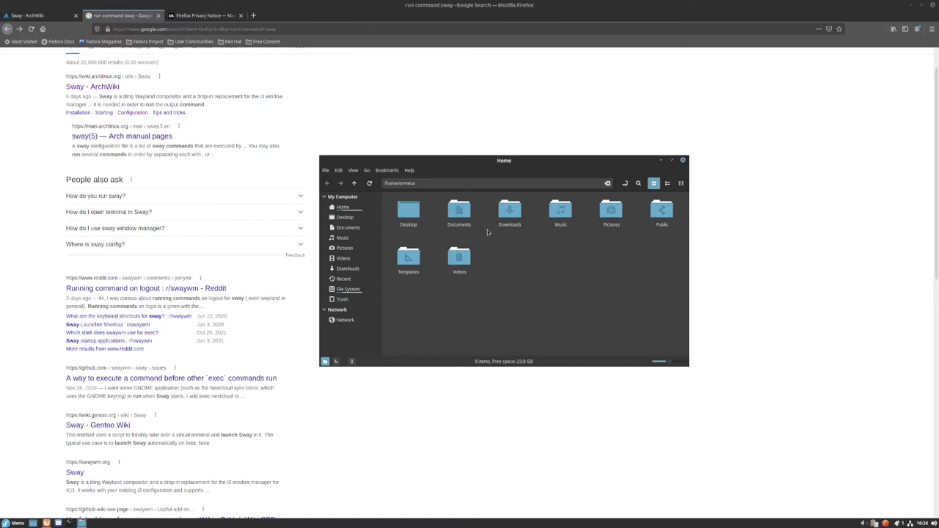
{"action": "left_click", "coordinate": [510, 213]}
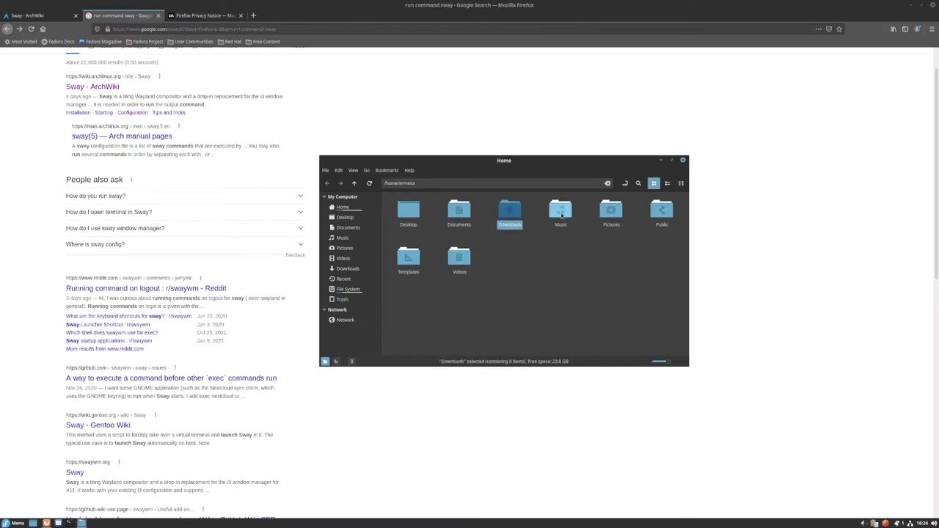
{"action": "left_click", "coordinate": [562, 212]}
{"action": "left_click", "coordinate": [598, 237]}
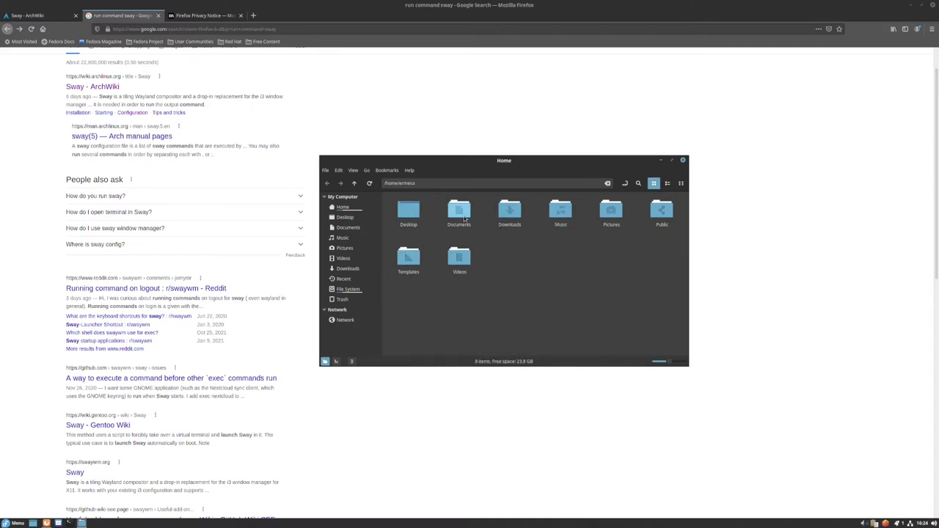
{"action": "left_click", "coordinate": [342, 208]}
{"action": "left_click", "coordinate": [462, 212]}
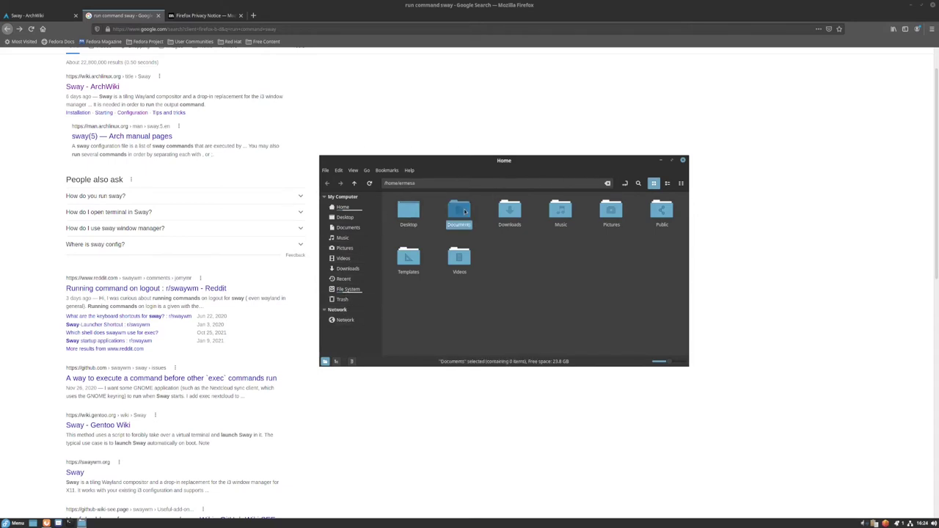
{"action": "double_click", "coordinate": [464, 212]}
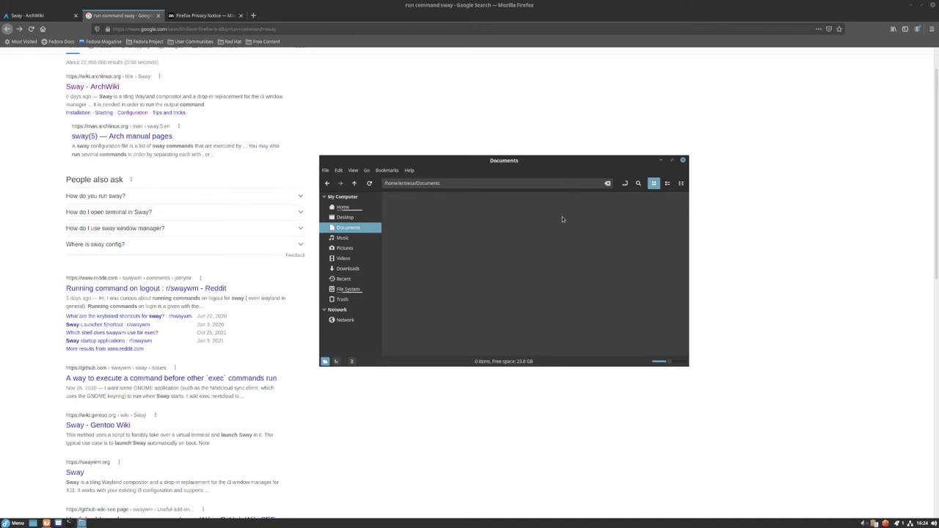
Toggle the path bar between breadcrumbs and text, visit Home and Network, then close Nemo.
{"action": "left_click", "coordinate": [626, 184]}
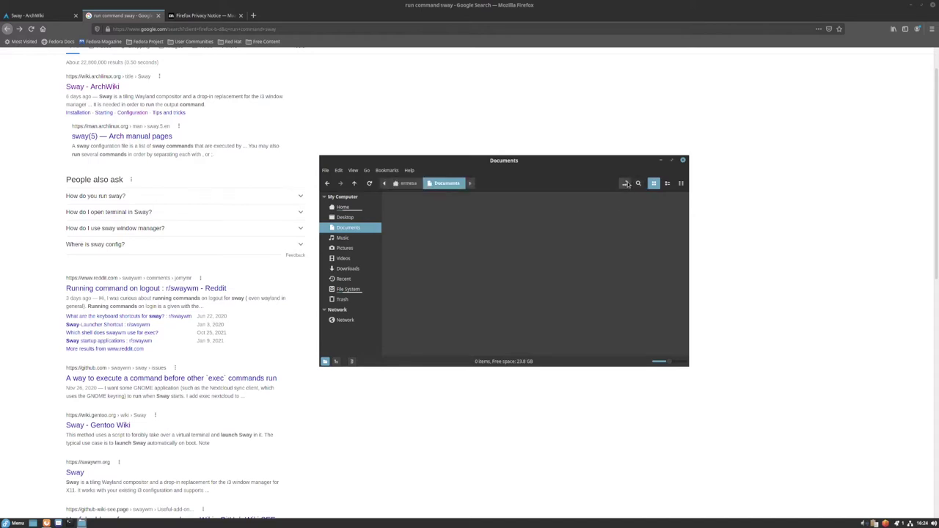
{"action": "left_click", "coordinate": [625, 183]}
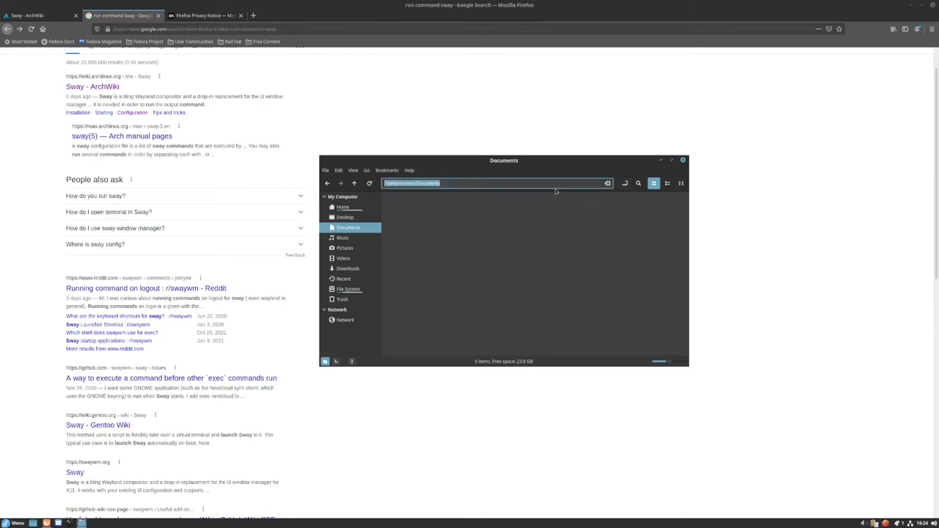
{"action": "key", "text": "Escape"}
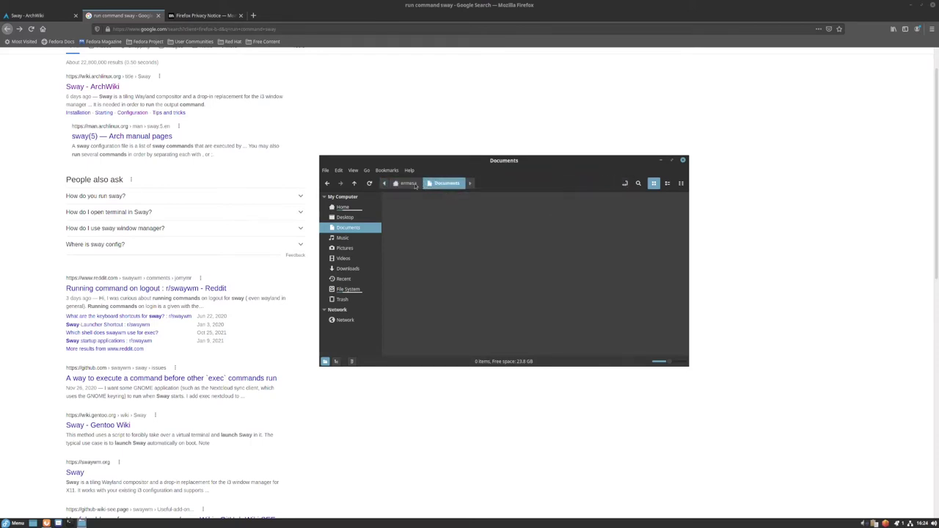
{"action": "left_click", "coordinate": [408, 184]}
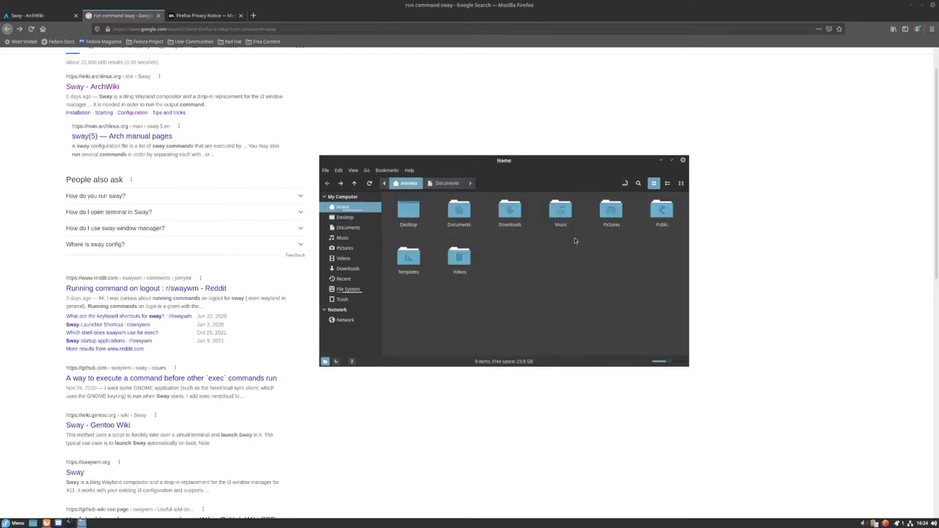
{"action": "left_click", "coordinate": [353, 323]}
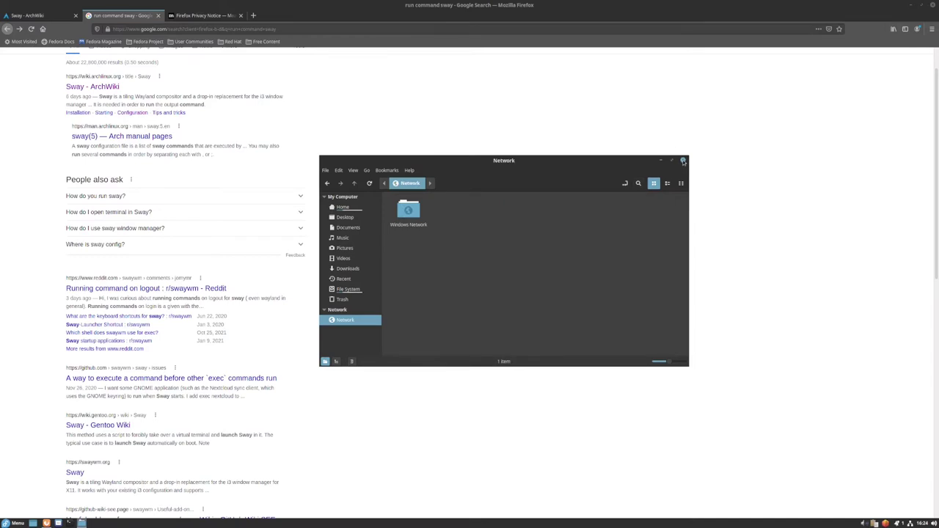
{"action": "left_click", "coordinate": [683, 159]}
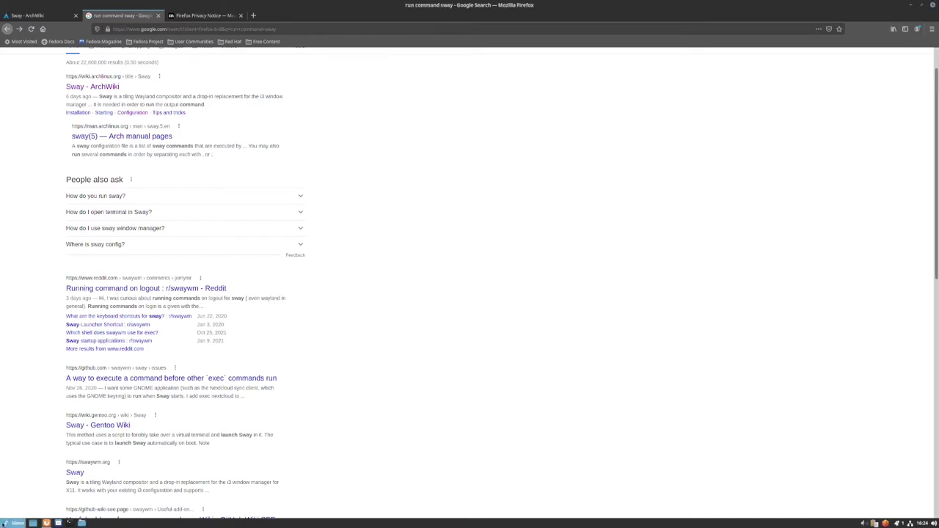
{"action": "left_click", "coordinate": [15, 523]}
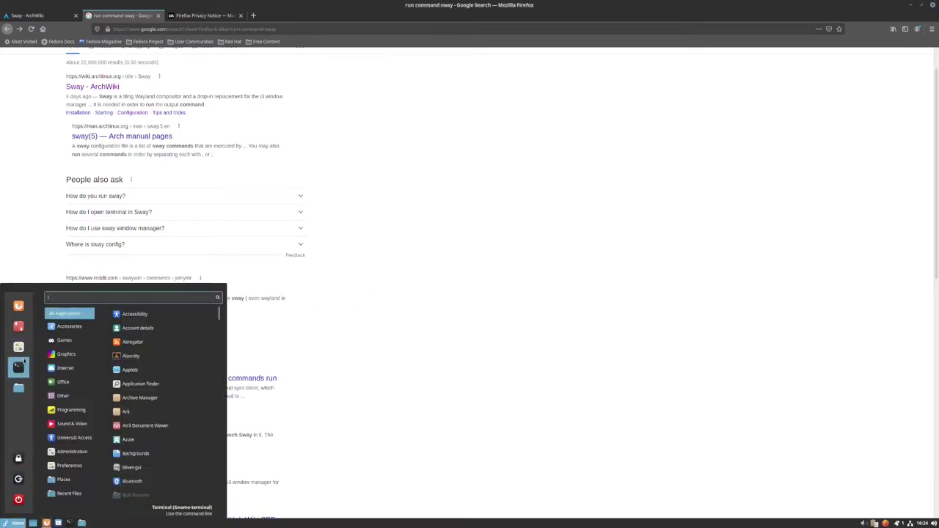
{"action": "left_click", "coordinate": [25, 357]}
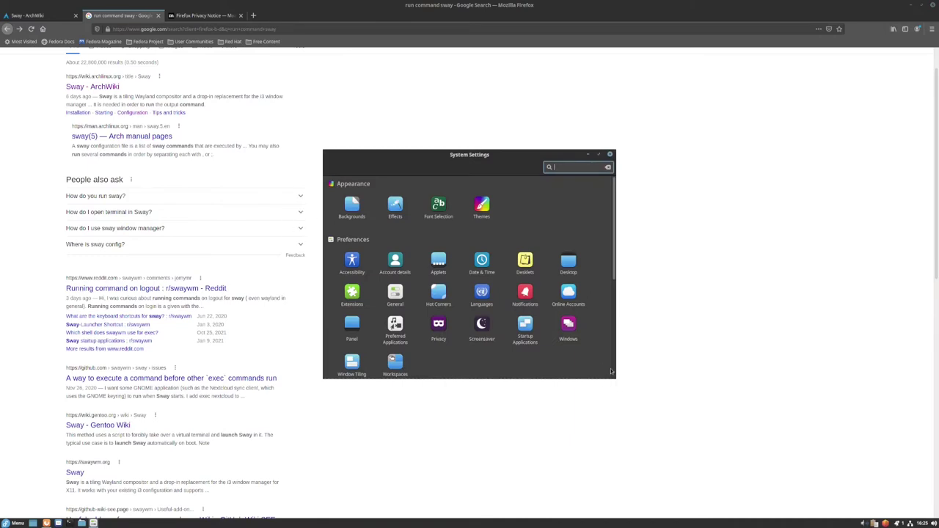
{"action": "left_click_drag", "start_coordinate": [699, 438], "coordinate": [711, 479]}
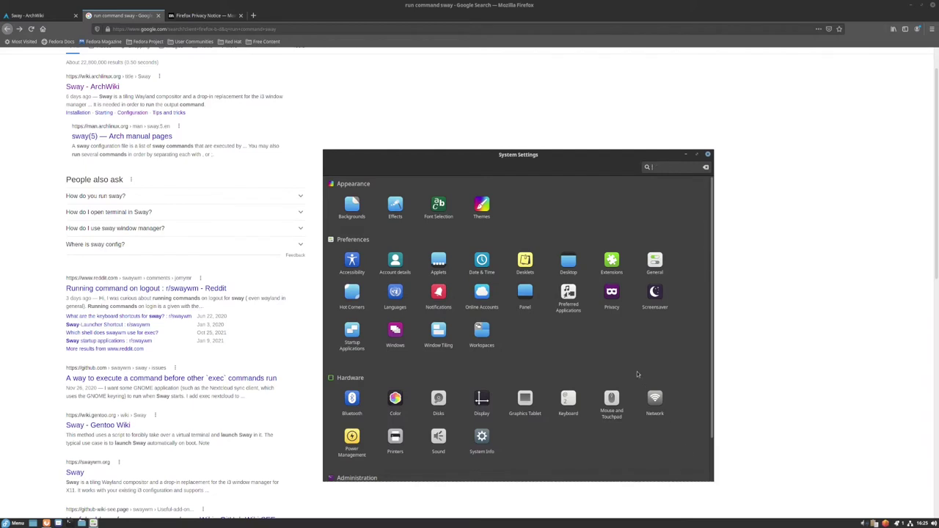
{"action": "scroll", "coordinate": [663, 345], "scroll_direction": "down", "scroll_amount": 2}
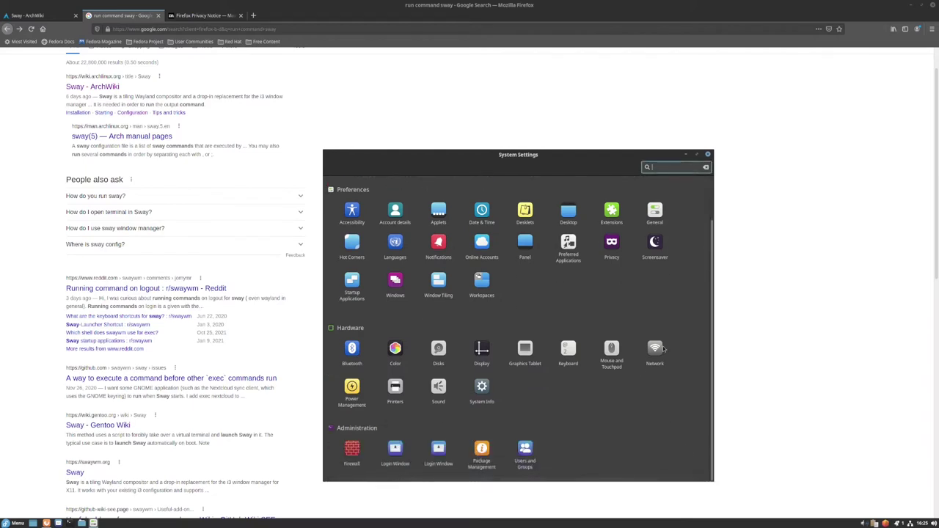
{"action": "scroll", "coordinate": [684, 321], "scroll_direction": "up", "scroll_amount": 2}
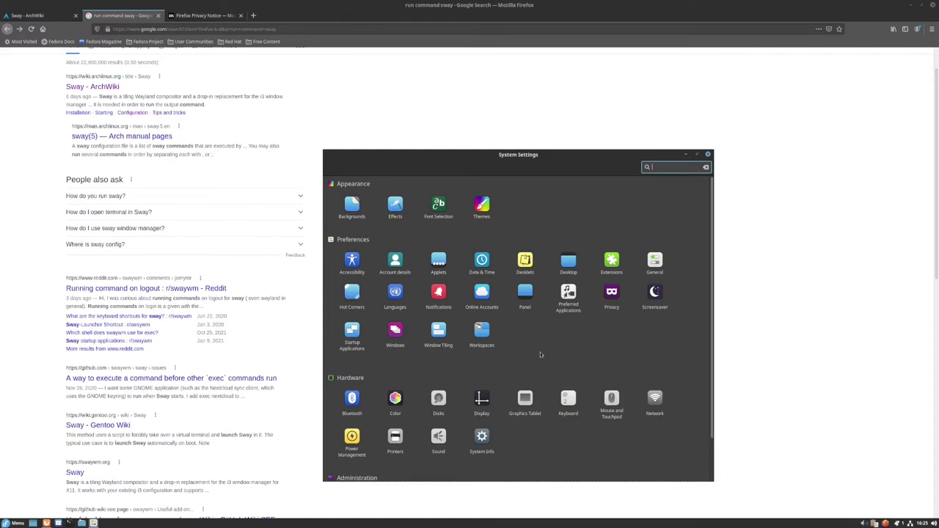
{"action": "left_click", "coordinate": [656, 262]}
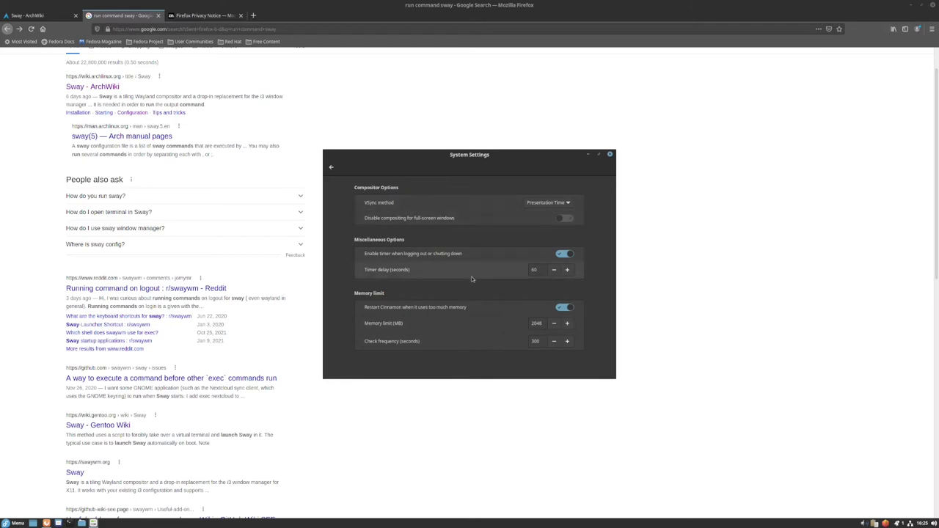
{"action": "left_click", "coordinate": [331, 168]}
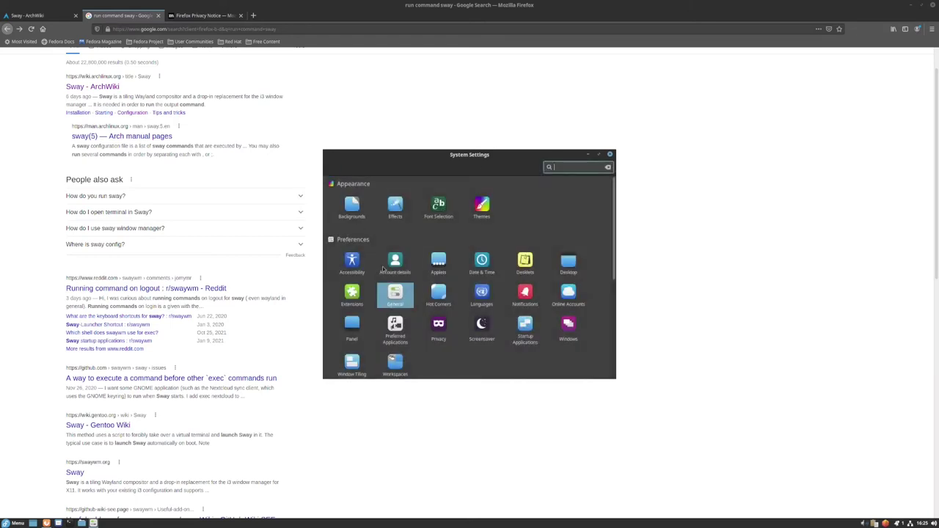
{"action": "scroll", "coordinate": [385, 269], "scroll_direction": "down", "scroll_amount": 3}
{"action": "scroll", "coordinate": [392, 267], "scroll_direction": "down", "scroll_amount": 2}
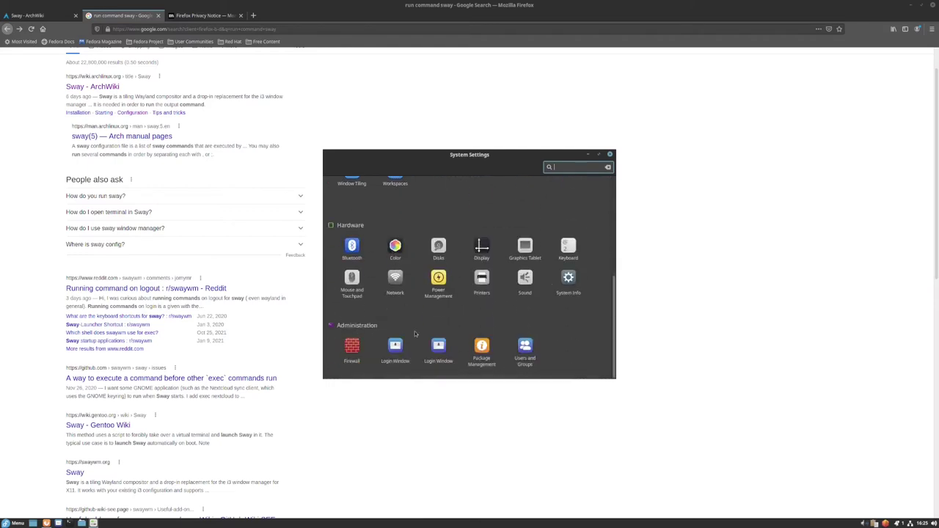
{"action": "left_click", "coordinate": [611, 155]}
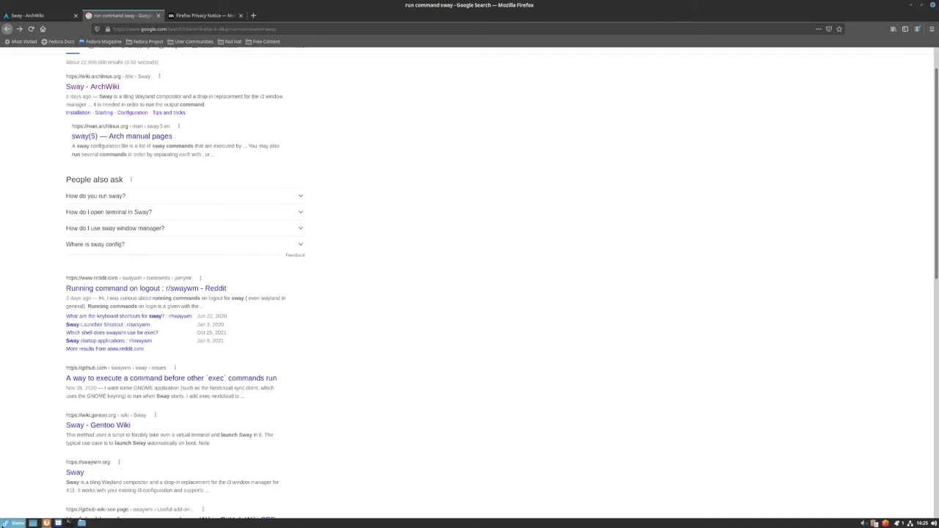
Quit Firefox, confirming Close Tabs for all three tabs, and launch dnfdragora from the Menu.
{"action": "left_click", "coordinate": [15, 523]}
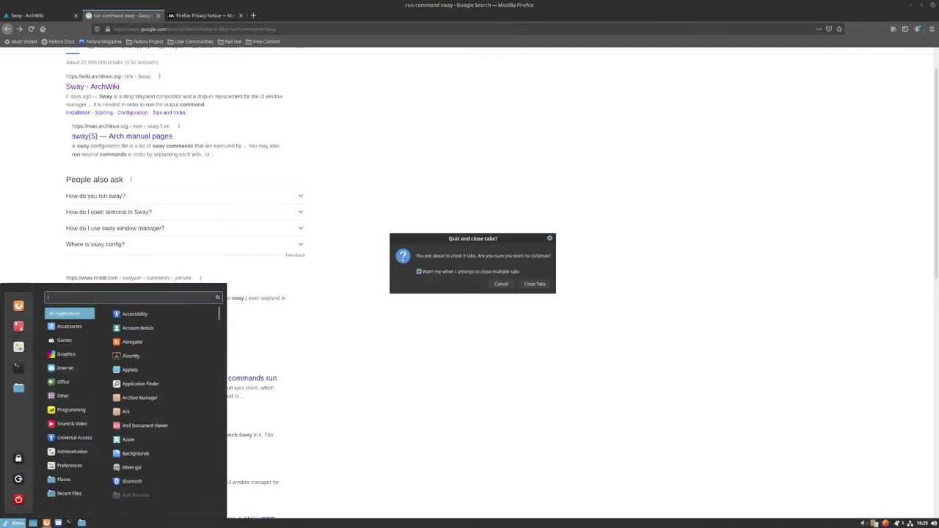
{"action": "left_click", "coordinate": [369, 377]}
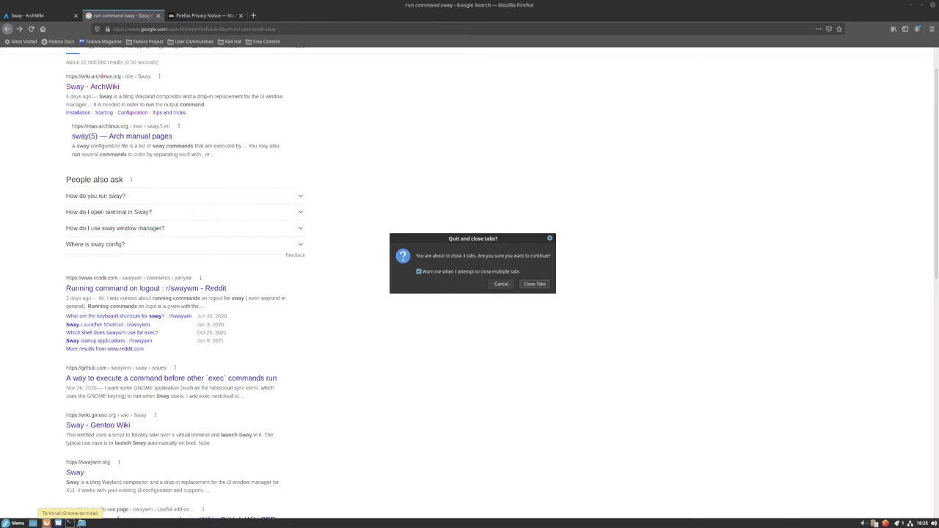
{"action": "left_click", "coordinate": [539, 288]}
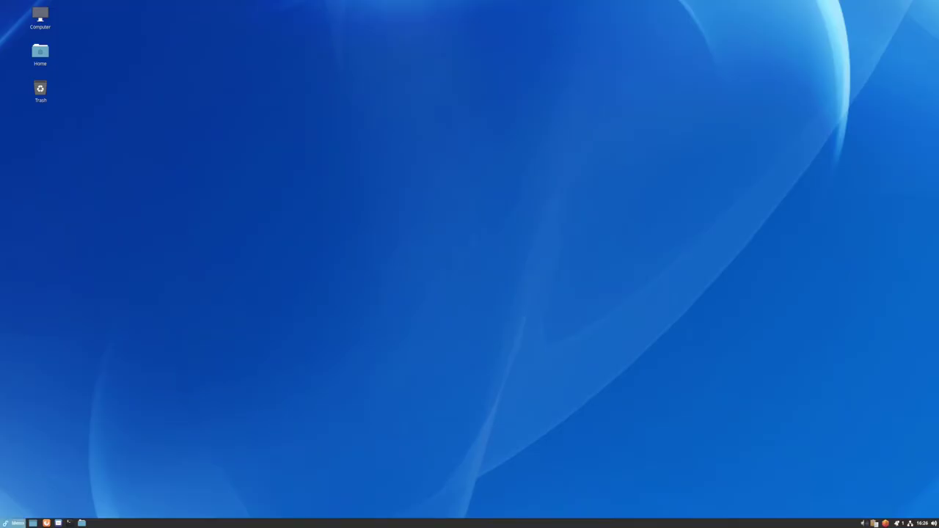
{"action": "left_click", "coordinate": [16, 523]}
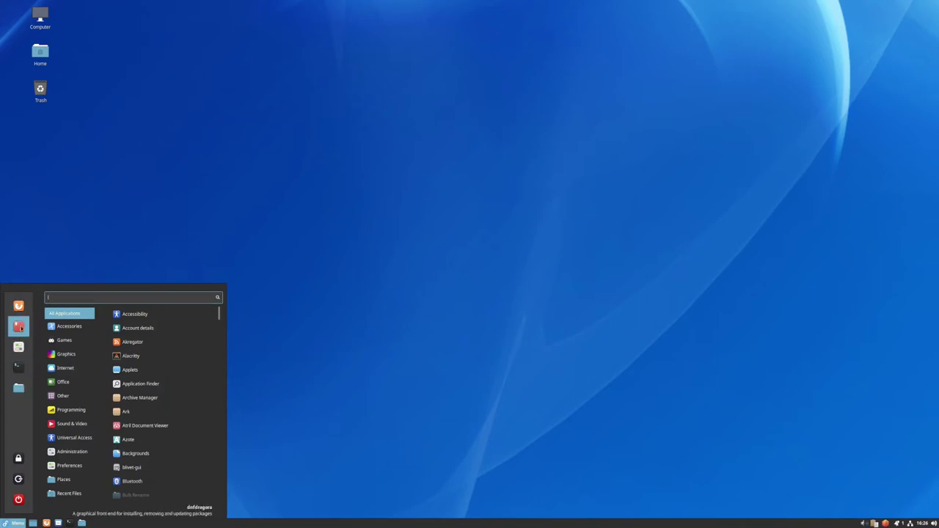
{"action": "left_click", "coordinate": [328, 366]}
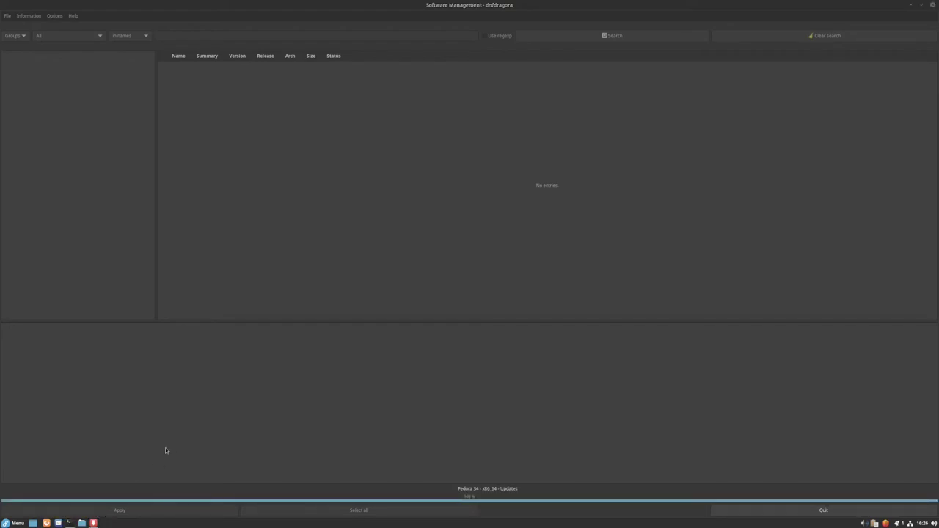
Run free -h to check memory and swap usage, then close the terminal.
{"action": "type", "text": "free -h"}
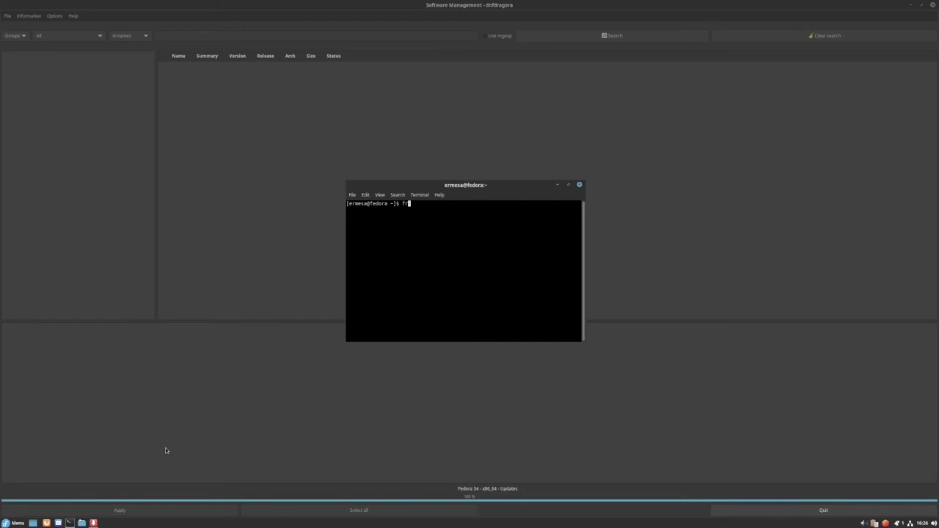
{"action": "key", "text": "Return"}
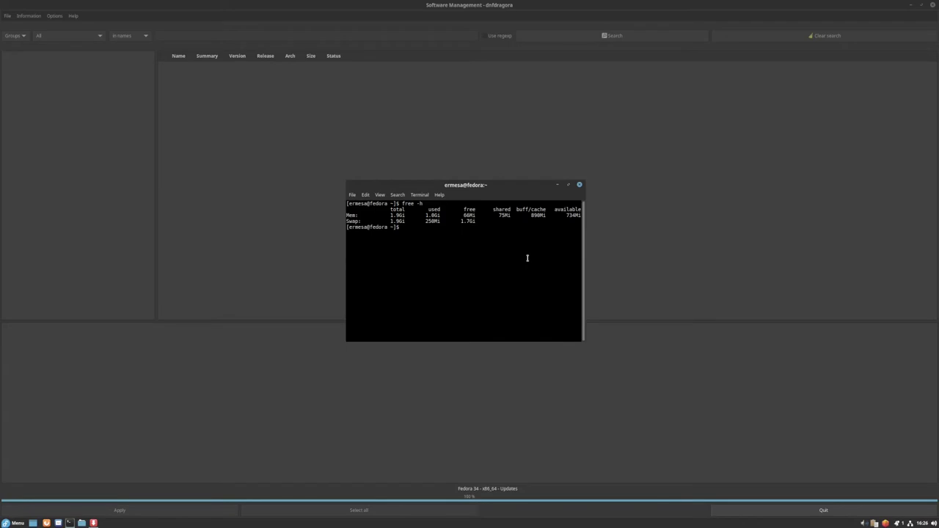
{"action": "left_click", "coordinate": [580, 186]}
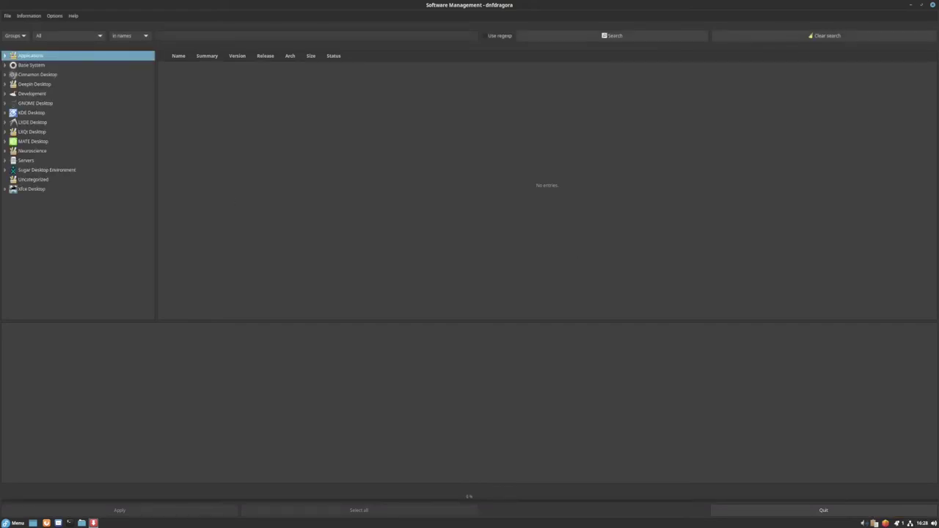
Browse dnfdragora's Options, Help and Information menus, toggle the Applications group, then open File.
{"action": "left_click", "coordinate": [55, 19]}
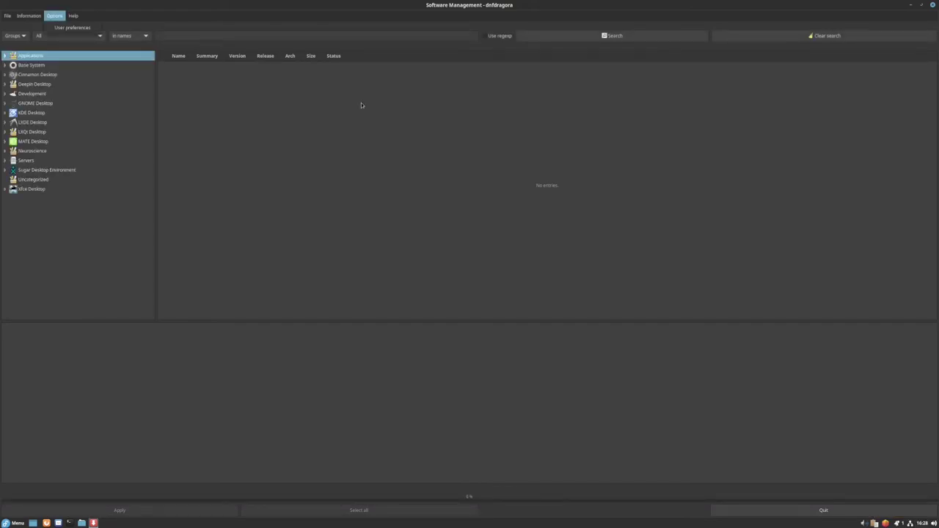
{"action": "key", "text": "Right"}
{"action": "key", "text": "Escape"}
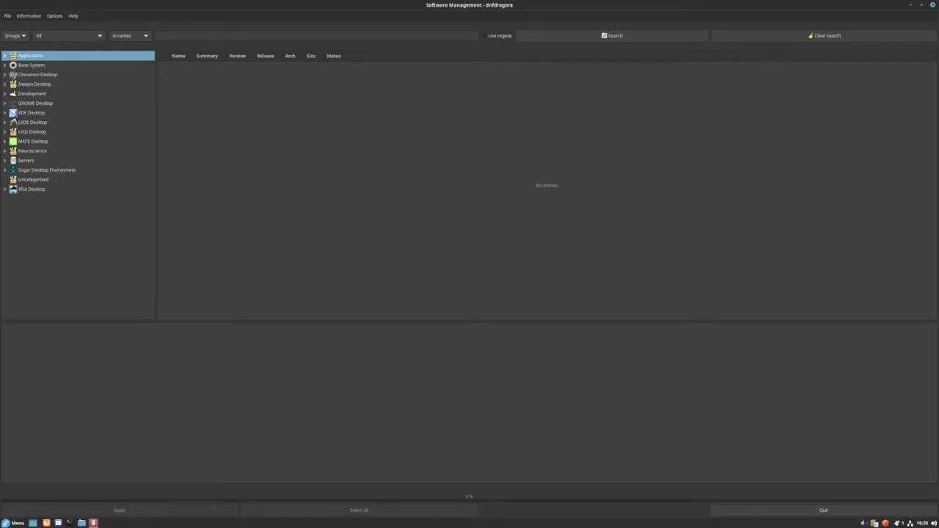
{"action": "left_click", "coordinate": [4, 56]}
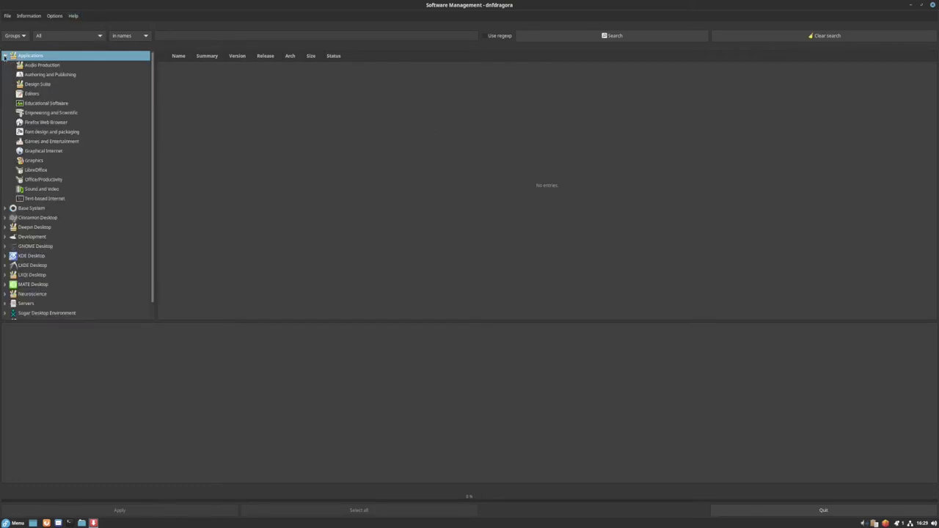
{"action": "left_click", "coordinate": [4, 56]}
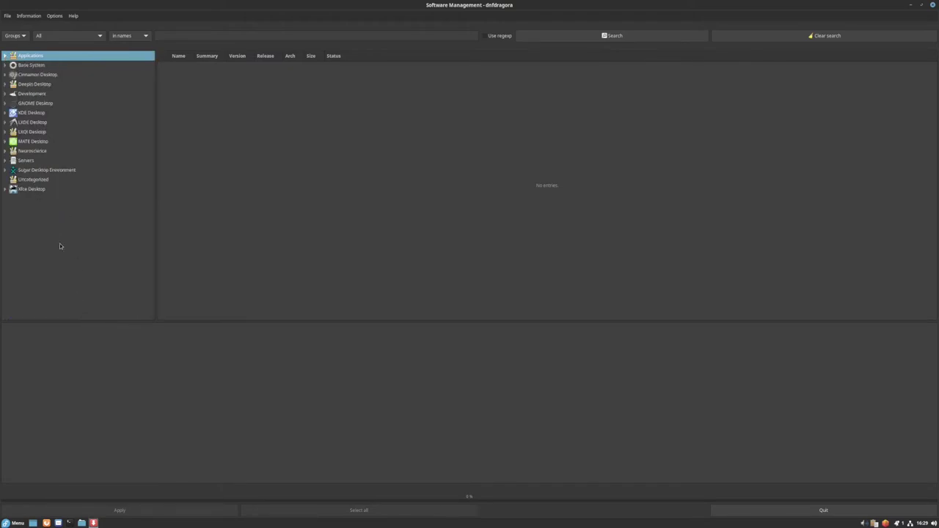
{"action": "left_click", "coordinate": [26, 16]}
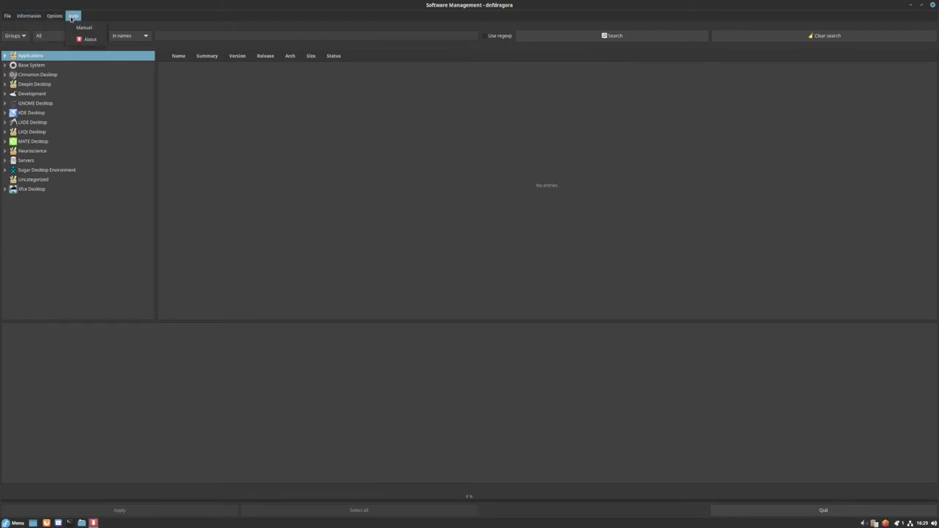
{"action": "left_click", "coordinate": [7, 16]}
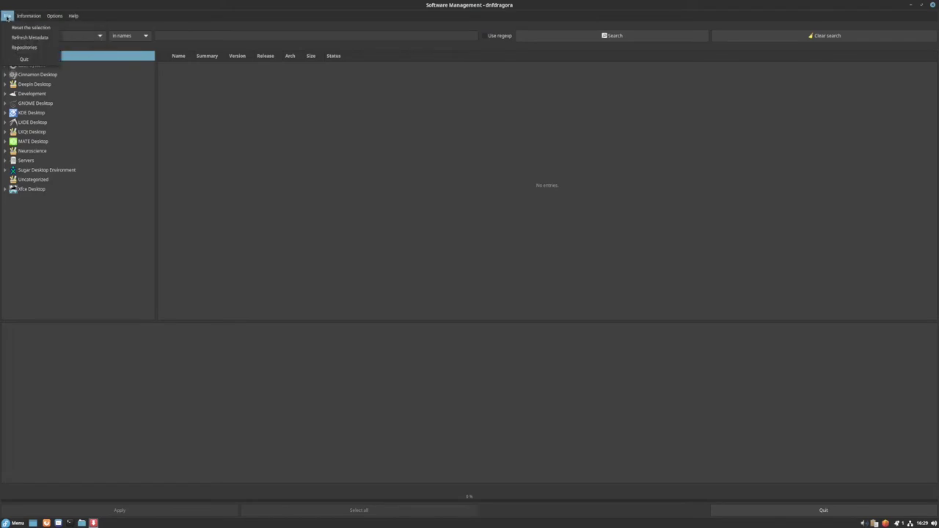
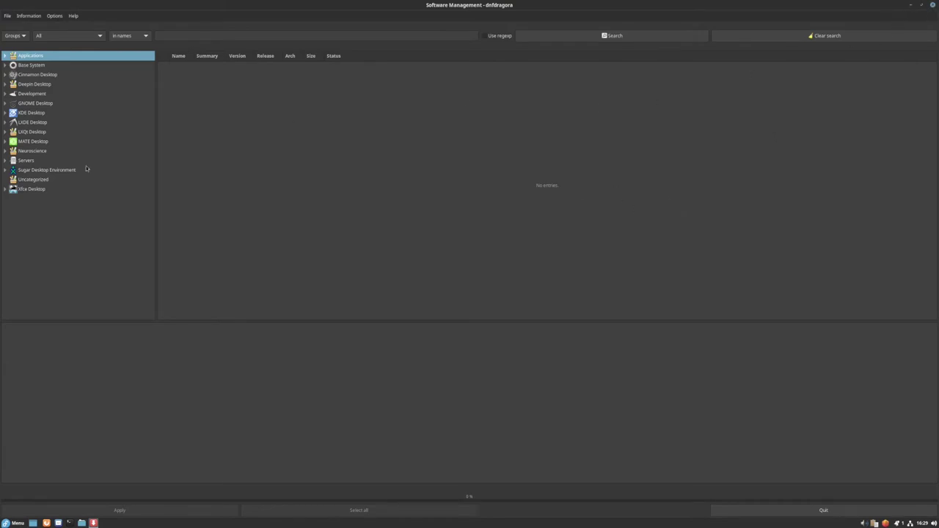
Browse the KDE Applications packages under KDE Desktop in dnfdragora, then close dnfdragora.
{"action": "left_click", "coordinate": [5, 113]}
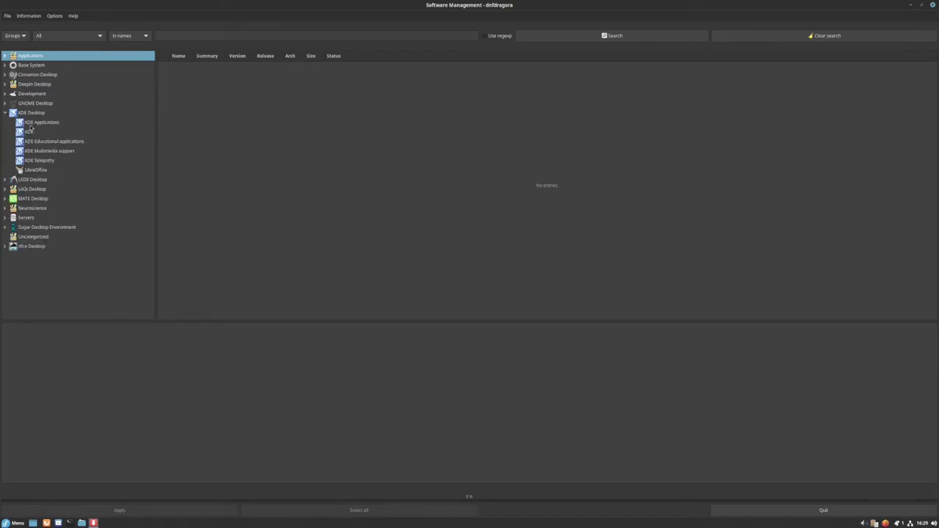
{"action": "left_click", "coordinate": [30, 124]}
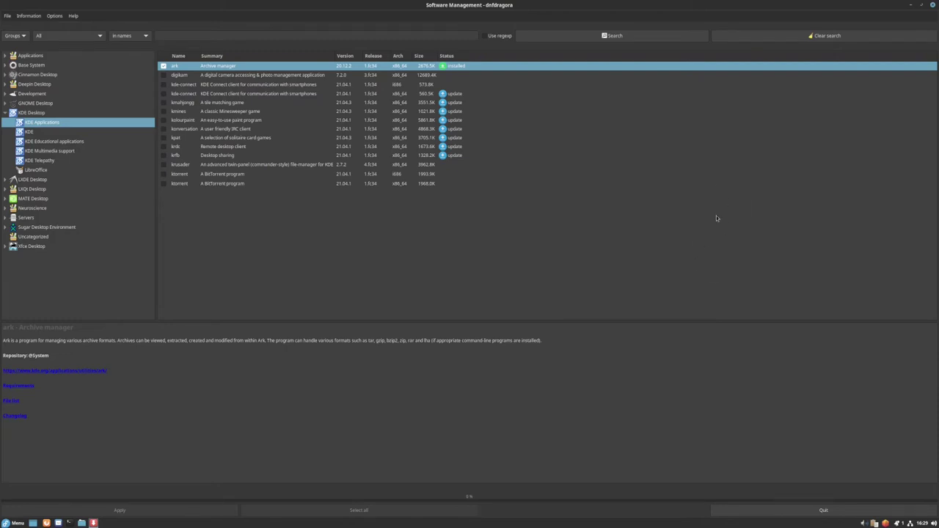
{"action": "left_click", "coordinate": [933, 5]}
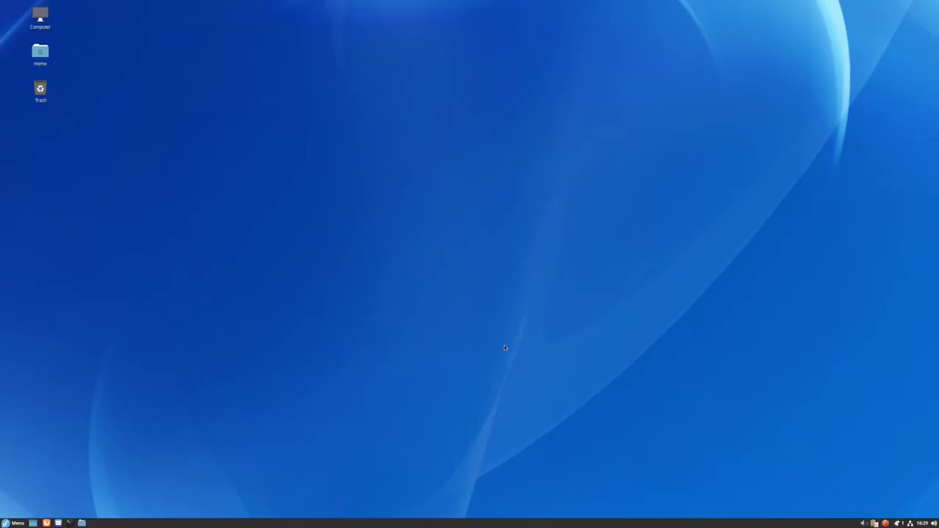
Log out of Cinnamon through the menu's Logout option and confirm it.
{"action": "left_click", "coordinate": [14, 523]}
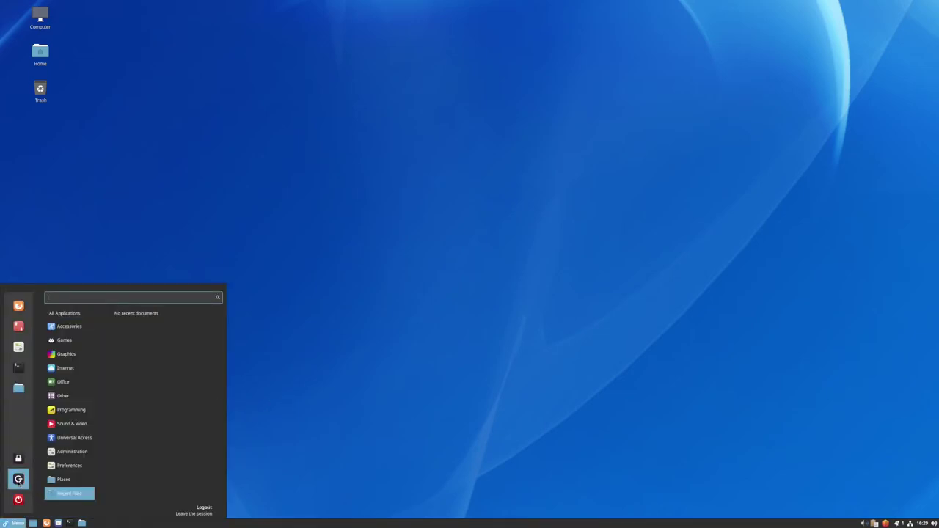
{"action": "left_click", "coordinate": [18, 480]}
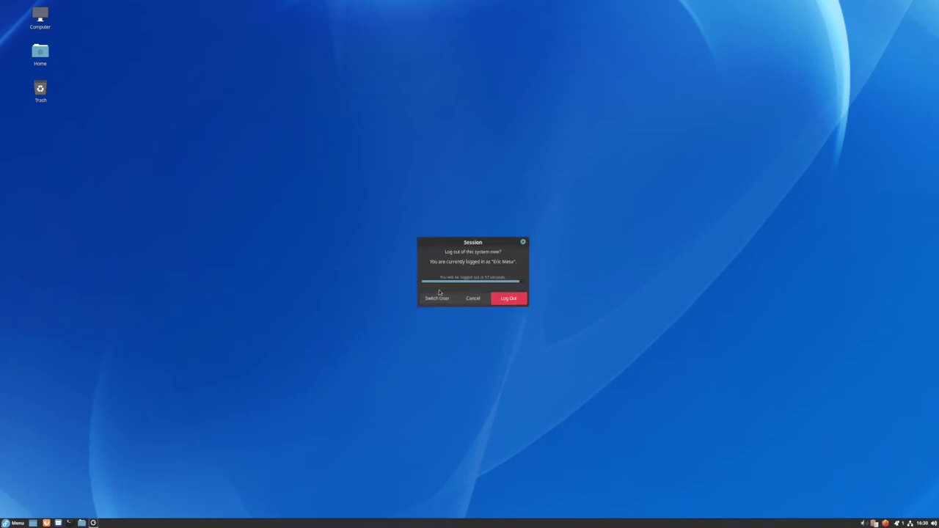
{"action": "left_click", "coordinate": [505, 298]}
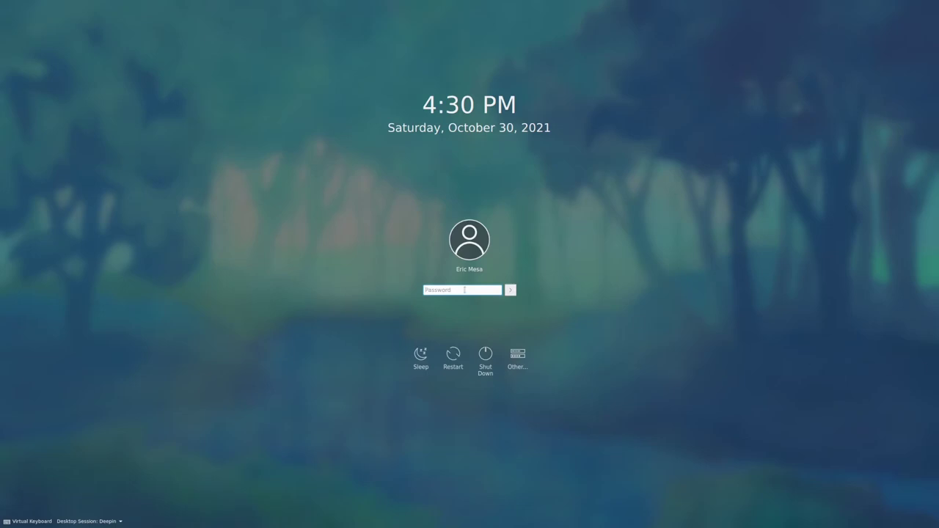
Enter the account password to sign in to Deepin, choosing Normal Mode.
{"action": "type", "text": "************"}
{"action": "key", "text": "Return"}
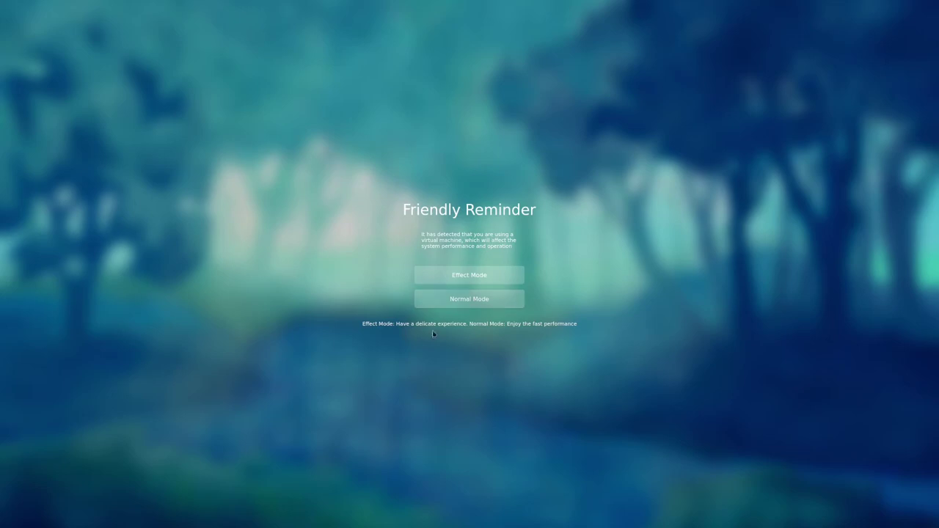
{"action": "left_click", "coordinate": [469, 300]}
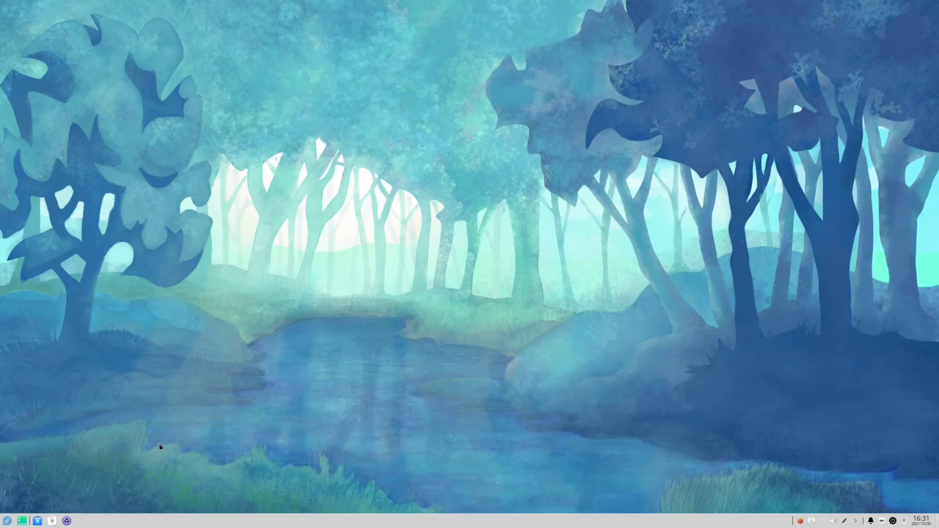
{"action": "key", "text": "super"}
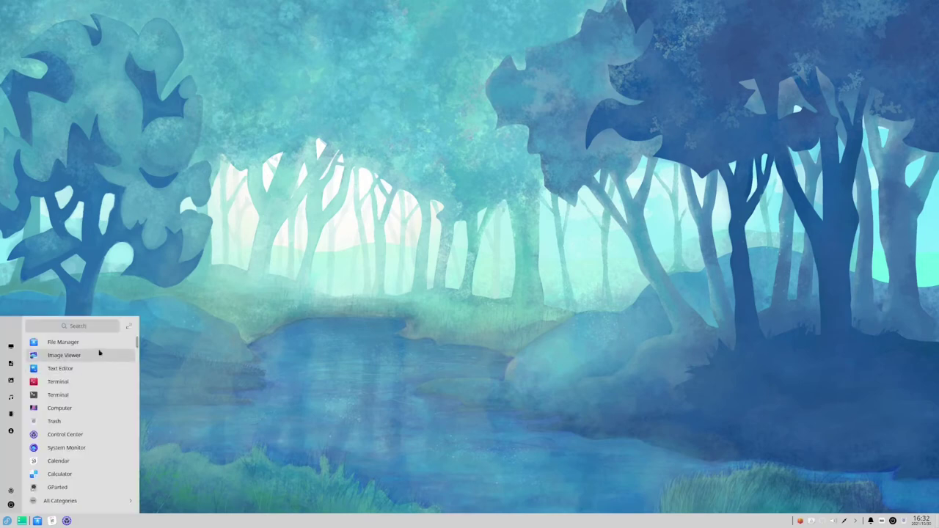
{"action": "scroll", "coordinate": [82, 386], "scroll_direction": "down", "scroll_amount": 1}
{"action": "scroll", "coordinate": [83, 396], "scroll_direction": "down", "scroll_amount": 1}
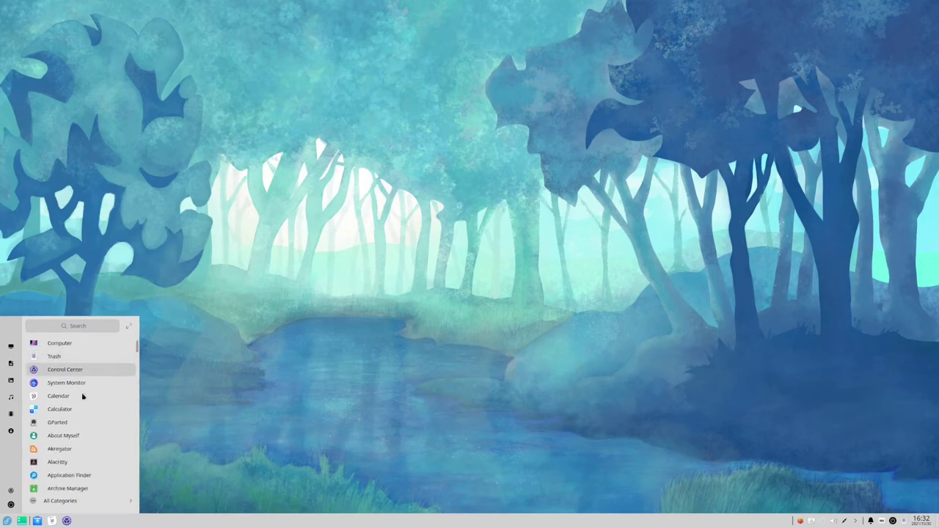
{"action": "scroll", "coordinate": [83, 396], "scroll_direction": "down", "scroll_amount": 2}
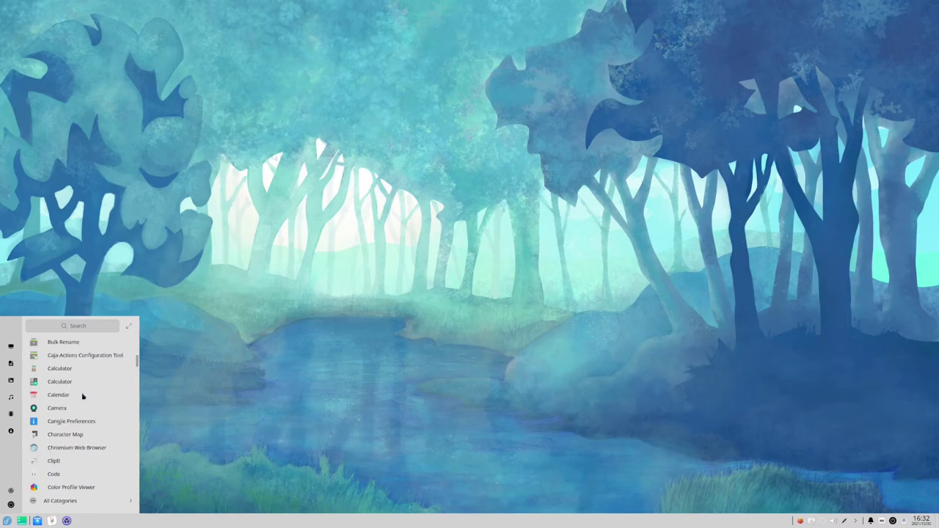
{"action": "scroll", "coordinate": [82, 397], "scroll_direction": "down", "scroll_amount": 5}
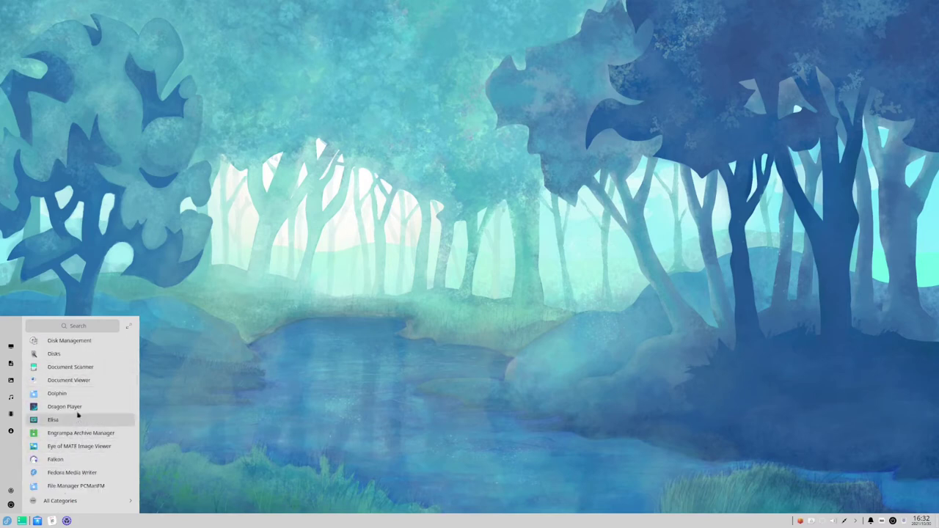
{"action": "left_click", "coordinate": [58, 502]}
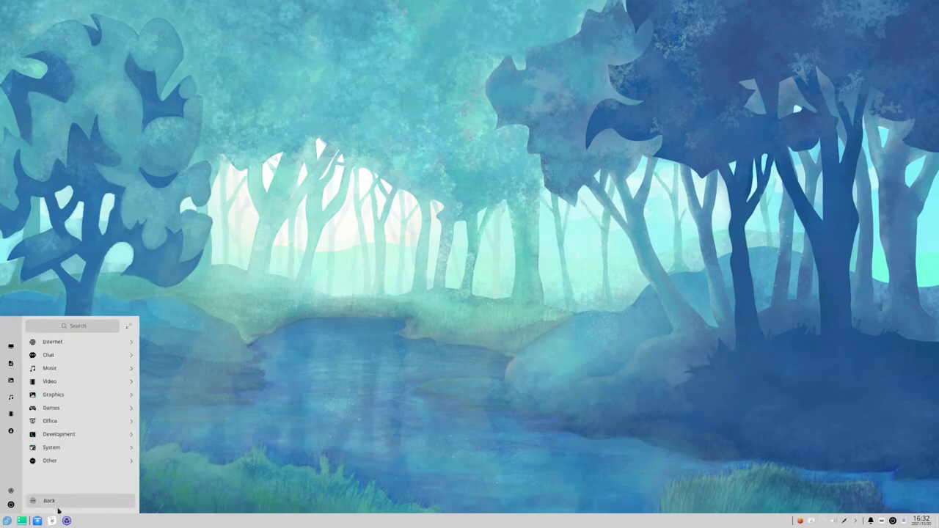
{"action": "left_click", "coordinate": [86, 504]}
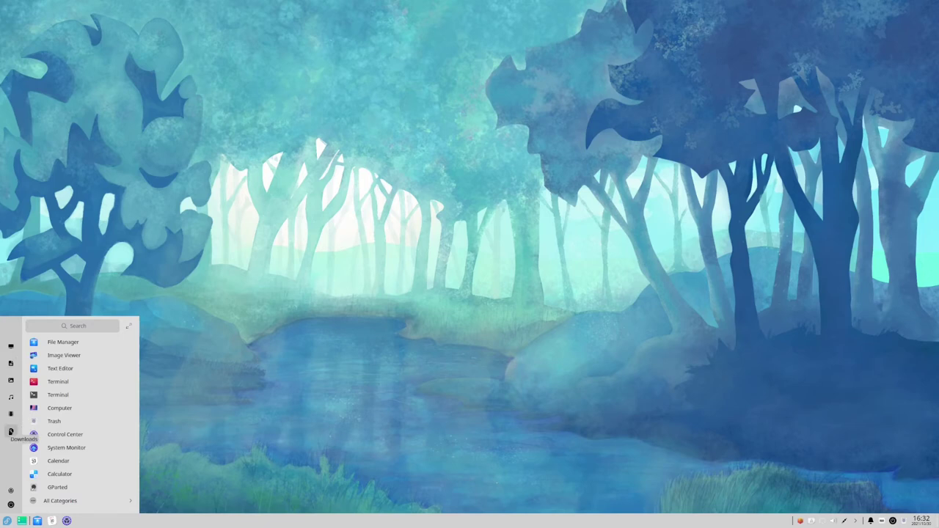
{"action": "left_click", "coordinate": [73, 499]}
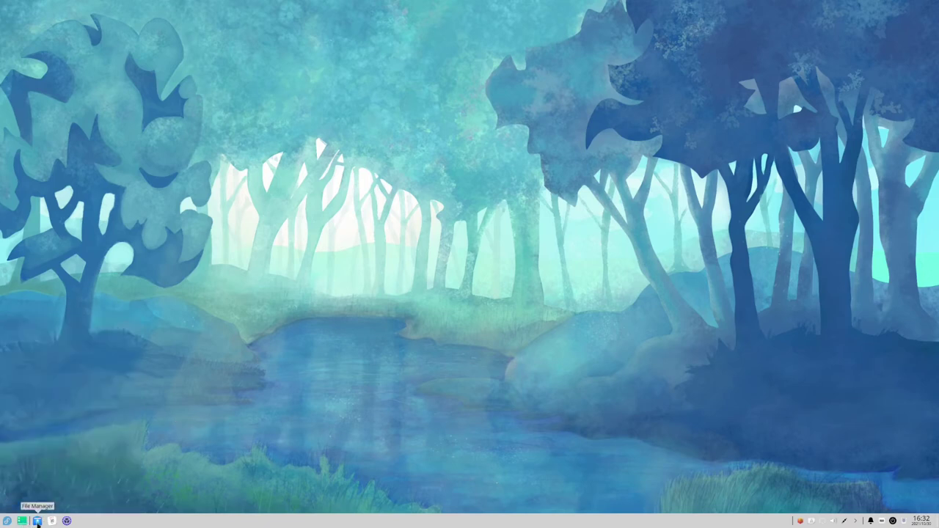
{"action": "left_click", "coordinate": [37, 521]}
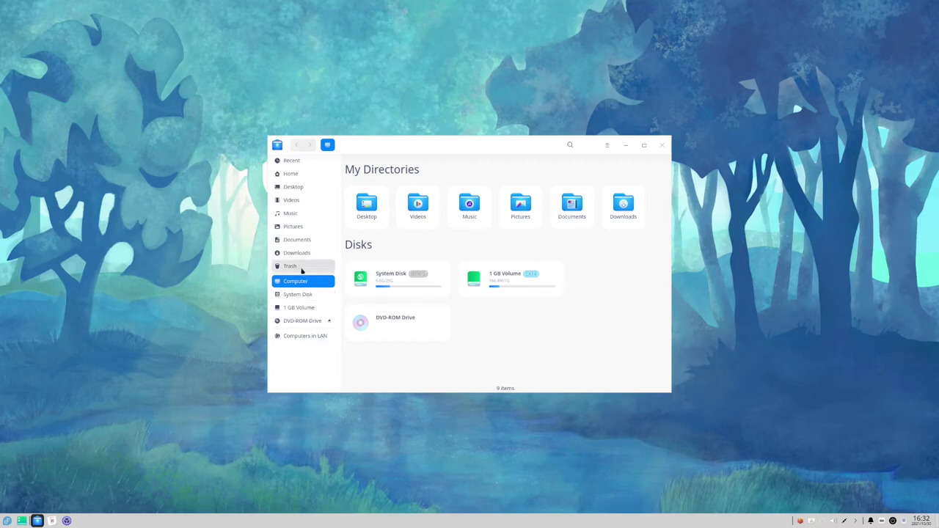
{"action": "left_click", "coordinate": [299, 214]}
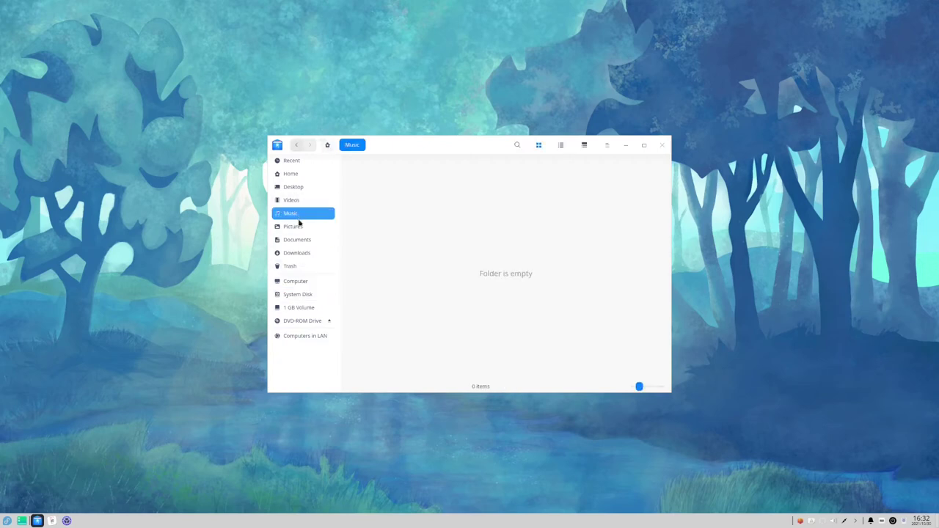
{"action": "left_click", "coordinate": [303, 205]}
{"action": "left_click", "coordinate": [305, 187]}
{"action": "left_click", "coordinate": [308, 176]}
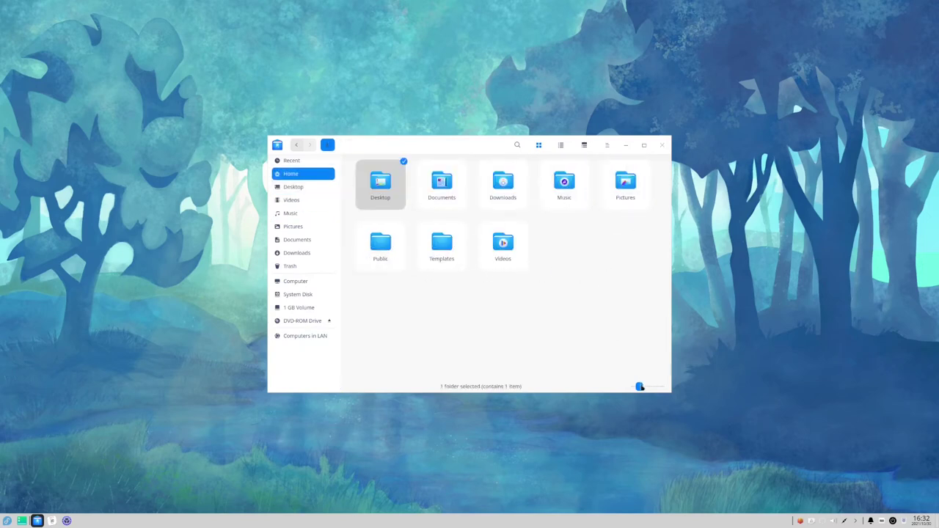
{"action": "mouse_move", "coordinate": [639, 386]}
{"action": "left_mouse_down"}
{"action": "mouse_move", "coordinate": [653, 387]}
{"action": "mouse_move", "coordinate": [642, 387]}
{"action": "left_mouse_up"}
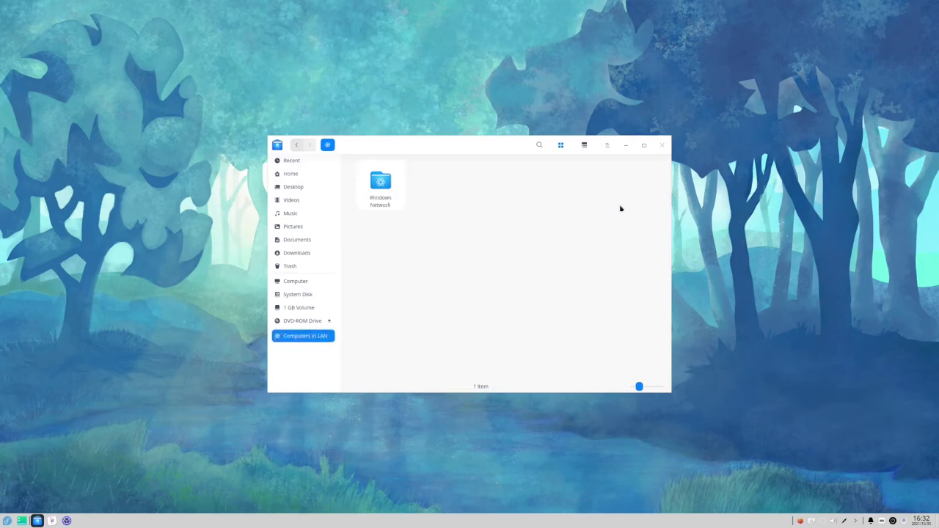
{"action": "left_click", "coordinate": [663, 146]}
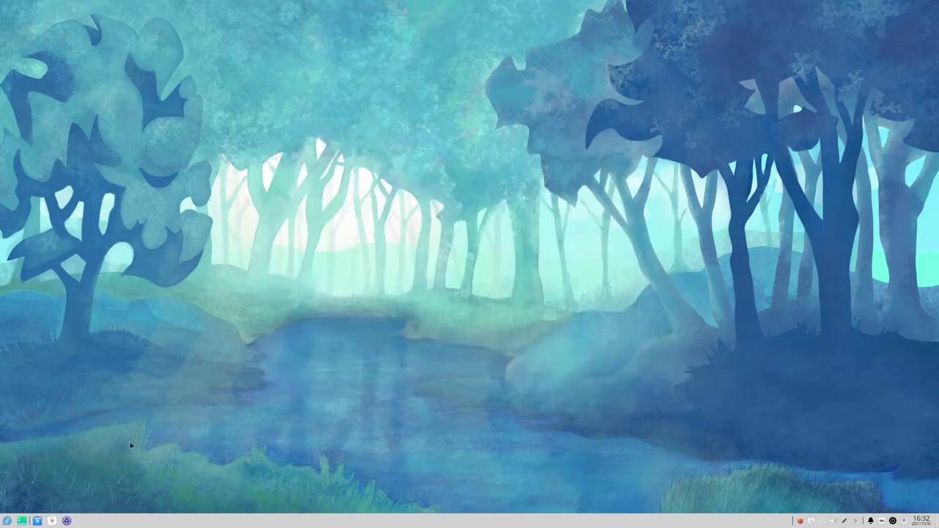
{"action": "left_click", "coordinate": [69, 520]}
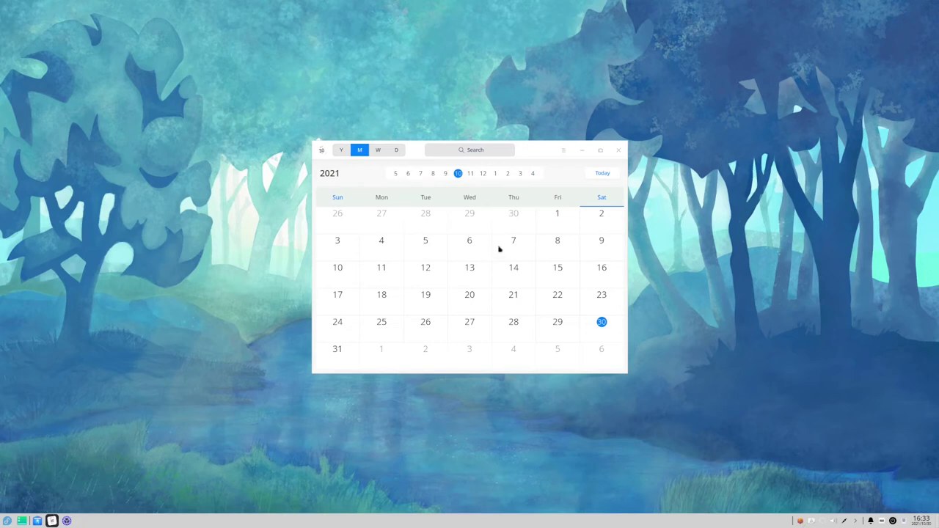
{"action": "left_click", "coordinate": [617, 151]}
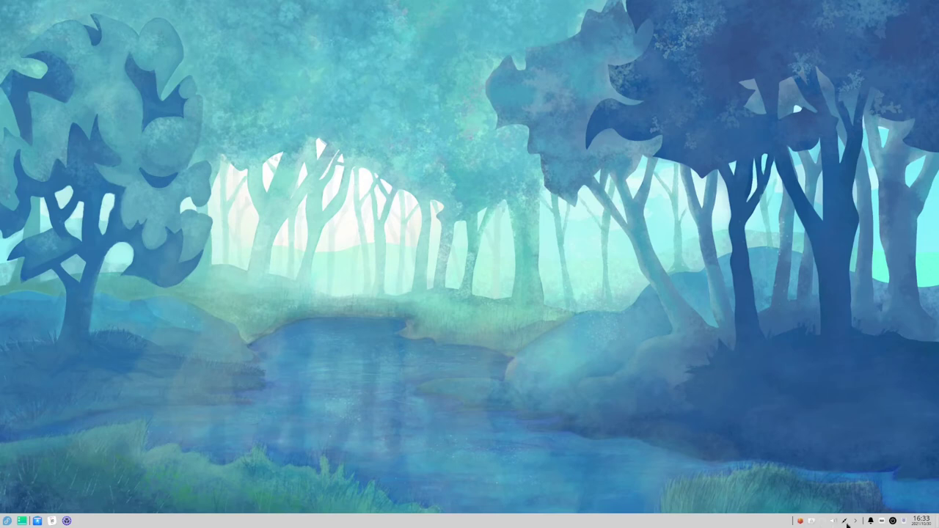
{"action": "left_click", "coordinate": [855, 523]}
{"action": "left_click", "coordinate": [856, 522]}
{"action": "left_click", "coordinate": [870, 521]}
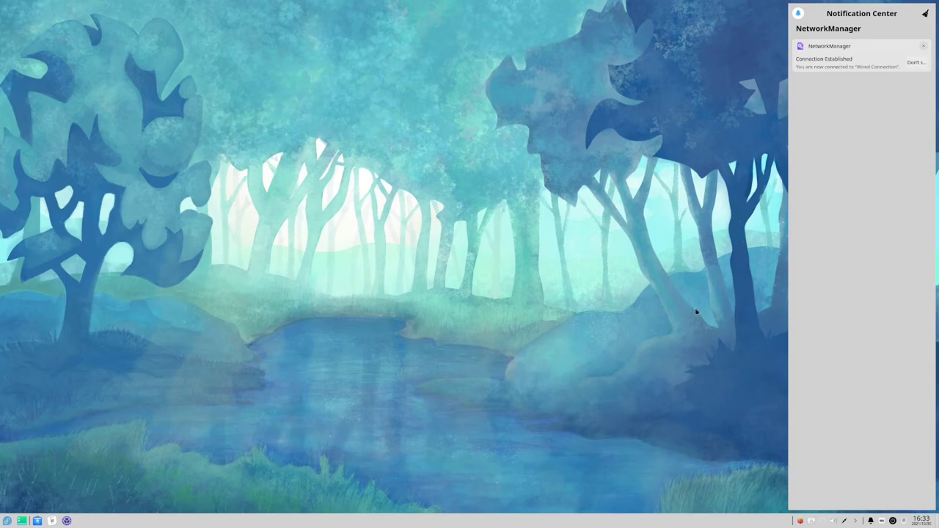
{"action": "left_click", "coordinate": [745, 389]}
Open Control Center and pass through Mouse and Display to reach Personalization.
{"action": "left_click", "coordinate": [67, 521]}
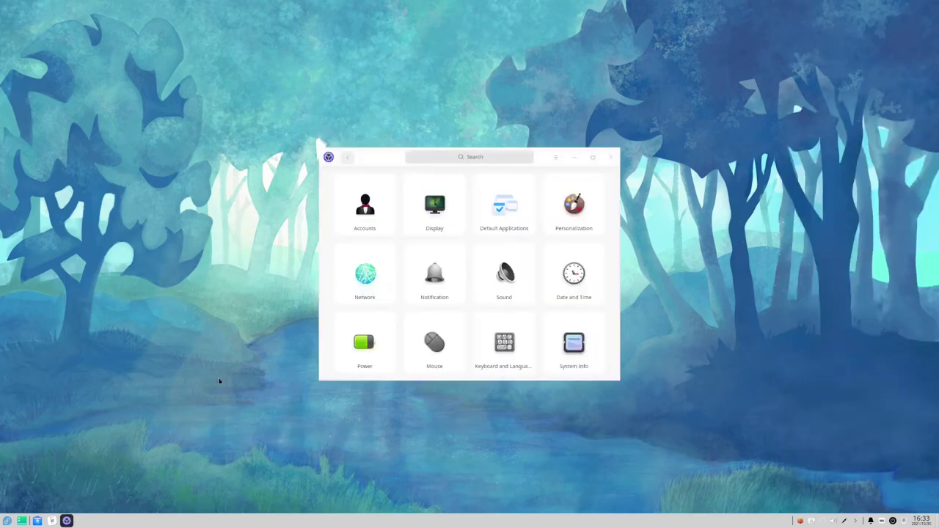
{"action": "scroll", "coordinate": [572, 262], "scroll_direction": "down", "scroll_amount": 1}
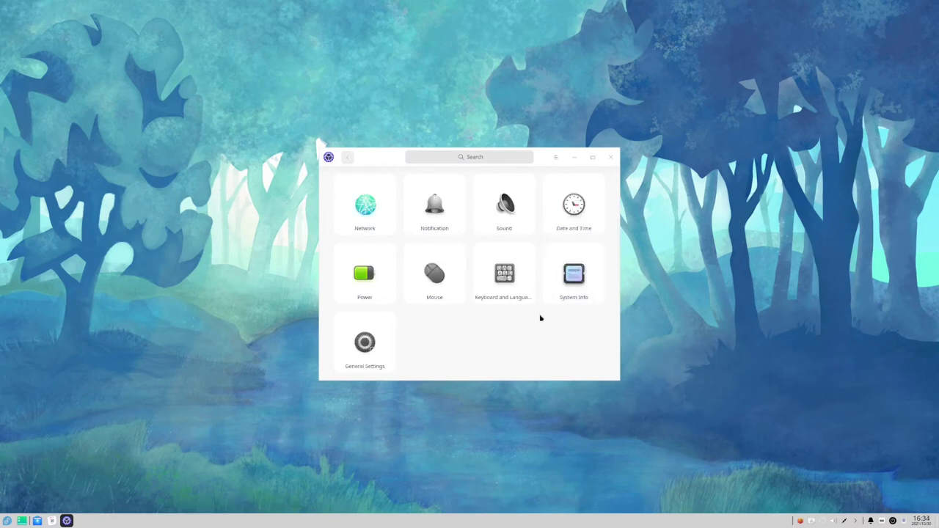
{"action": "scroll", "coordinate": [534, 308], "scroll_direction": "up", "scroll_amount": 1}
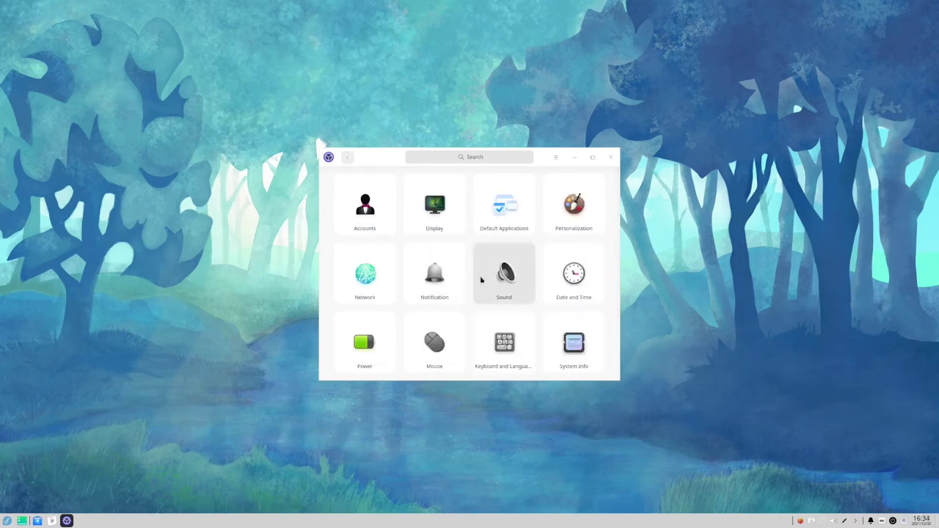
{"action": "left_click", "coordinate": [452, 327]}
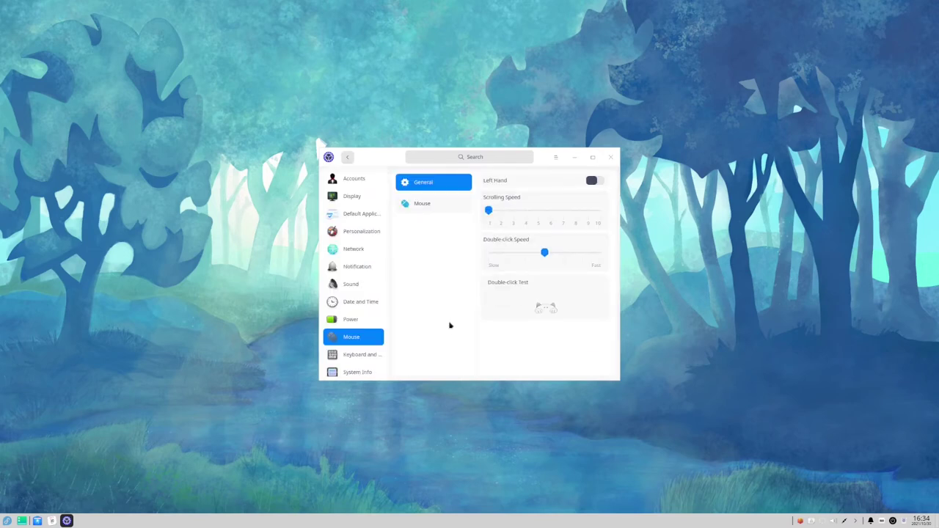
{"action": "left_click", "coordinate": [423, 206]}
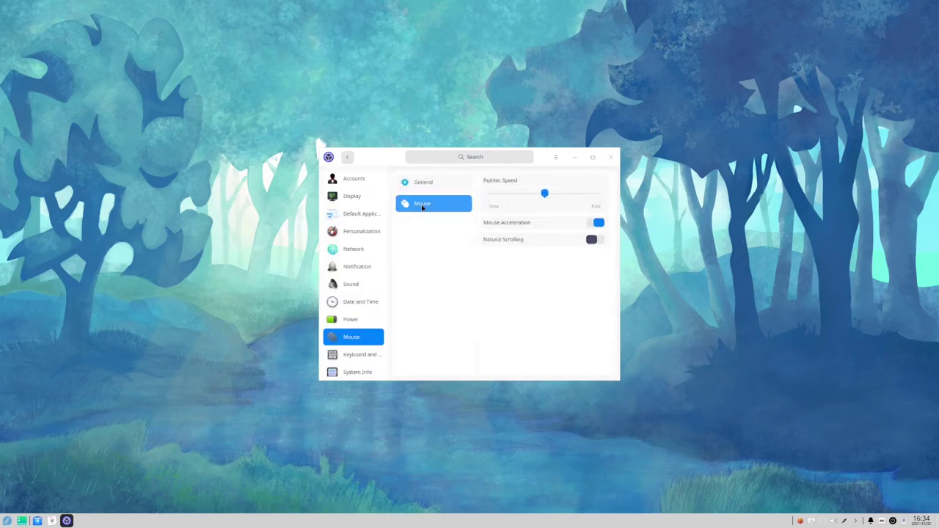
{"action": "left_click", "coordinate": [352, 195]}
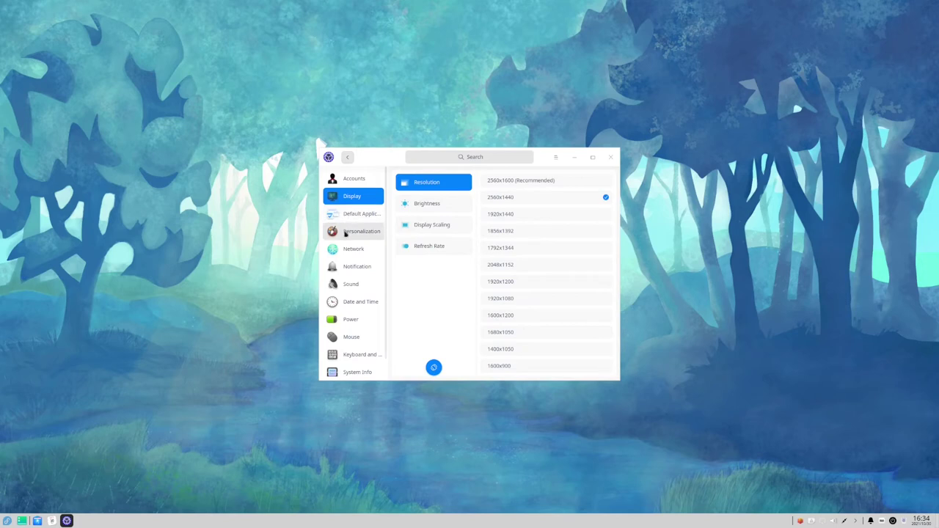
{"action": "left_click", "coordinate": [345, 233]}
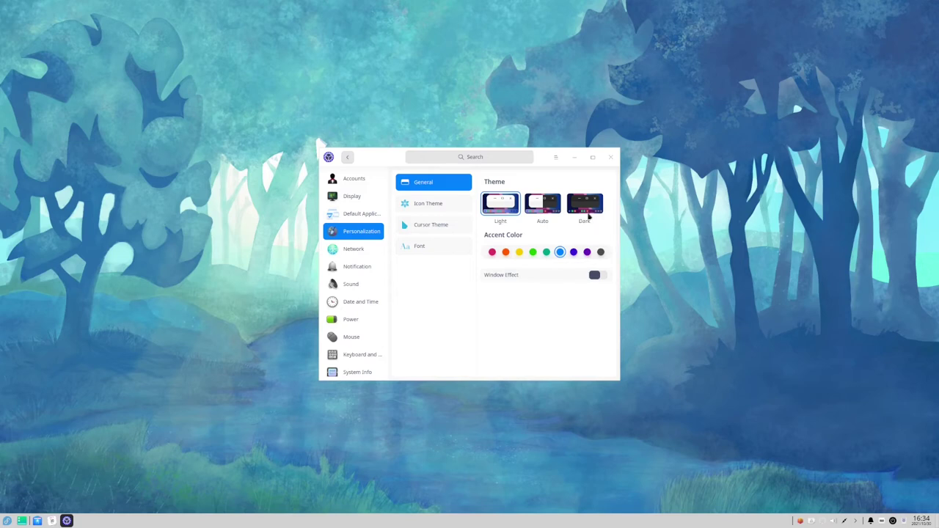
Switch to the Dark theme and preview Cursor Theme and Font before returning to Icon Theme.
{"action": "left_click", "coordinate": [588, 217]}
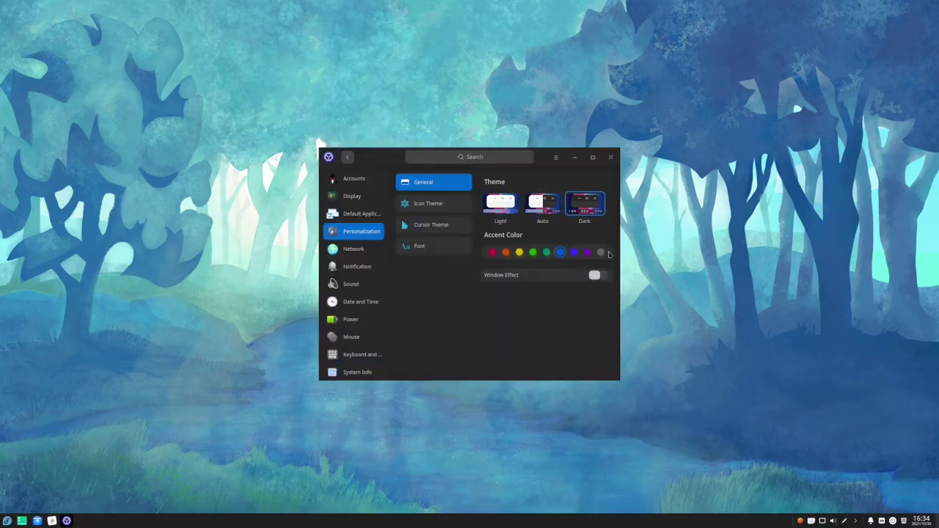
{"action": "left_click", "coordinate": [433, 207]}
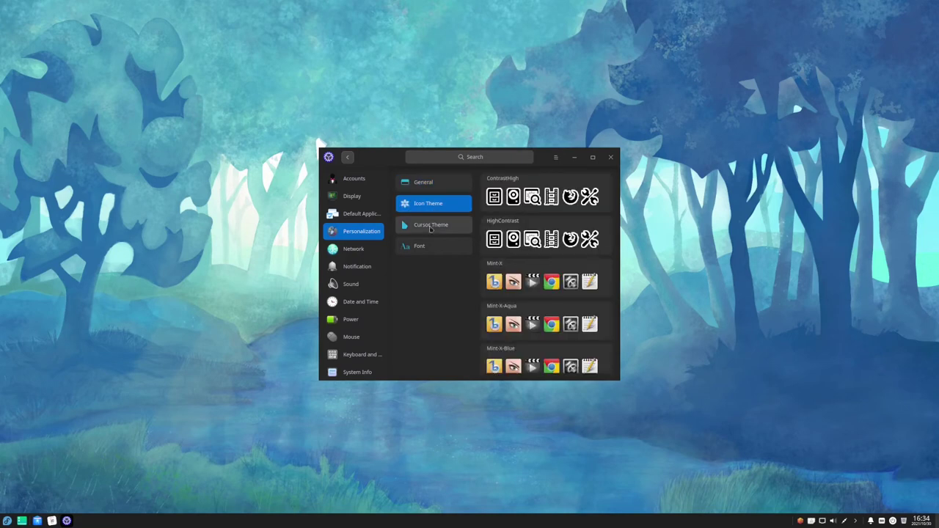
{"action": "left_click", "coordinate": [431, 227]}
{"action": "left_click", "coordinate": [430, 246]}
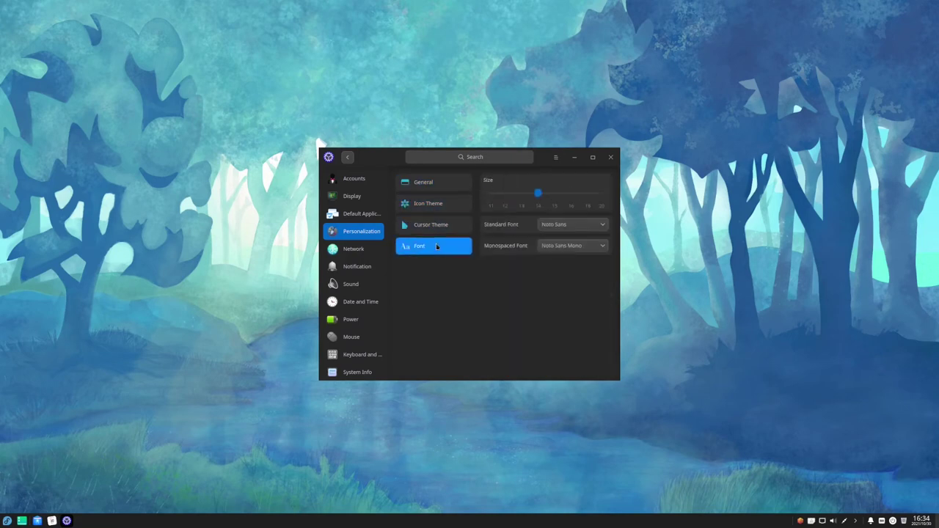
{"action": "left_click", "coordinate": [436, 208]}
Scroll down through the icon theme list and back up to the top.
{"action": "scroll", "coordinate": [553, 258], "scroll_direction": "down", "scroll_amount": 3}
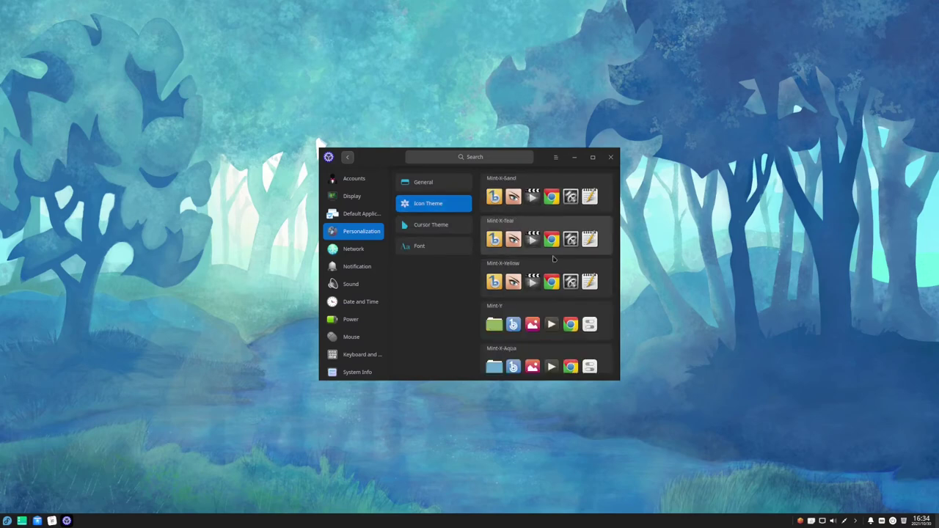
{"action": "scroll", "coordinate": [554, 258], "scroll_direction": "down", "scroll_amount": 15}
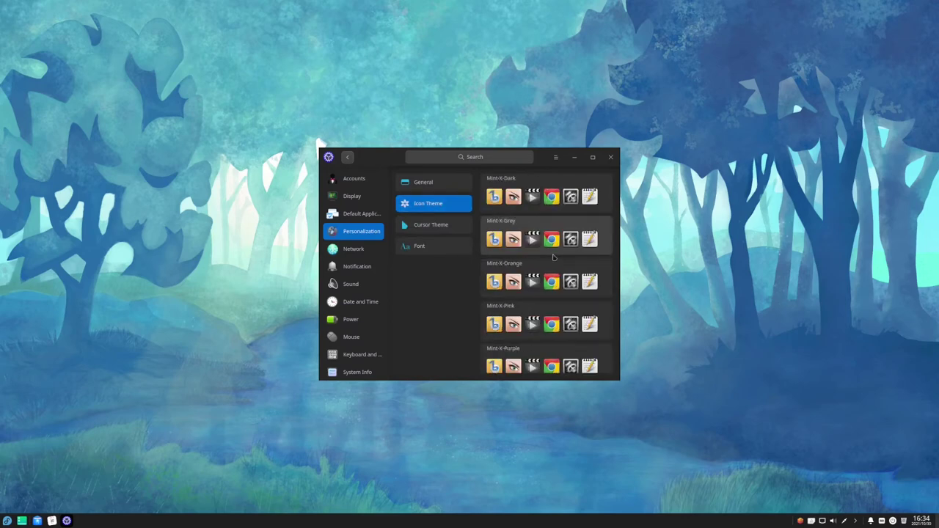
{"action": "scroll", "coordinate": [553, 258], "scroll_direction": "down", "scroll_amount": 10}
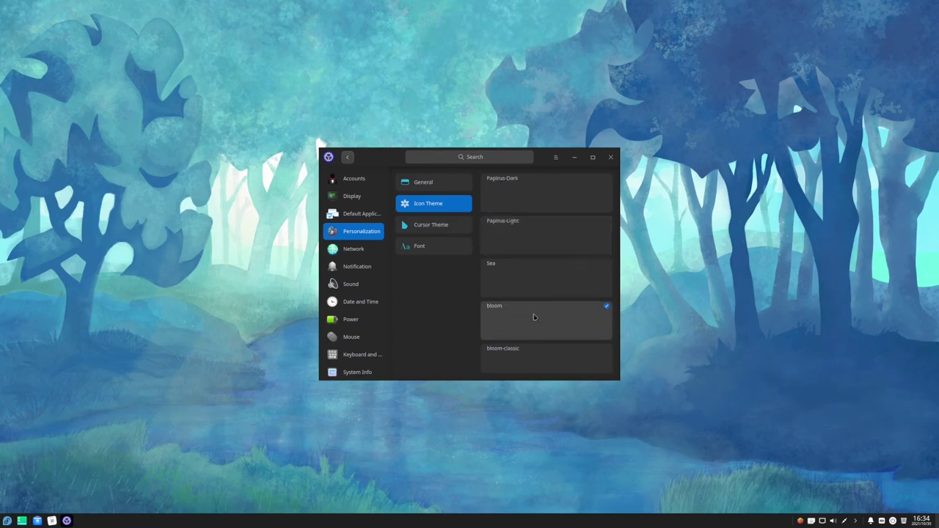
{"action": "scroll", "coordinate": [541, 331], "scroll_direction": "down", "scroll_amount": 3}
{"action": "scroll", "coordinate": [540, 330], "scroll_direction": "up", "scroll_amount": 3}
{"action": "scroll", "coordinate": [539, 327], "scroll_direction": "up", "scroll_amount": 4}
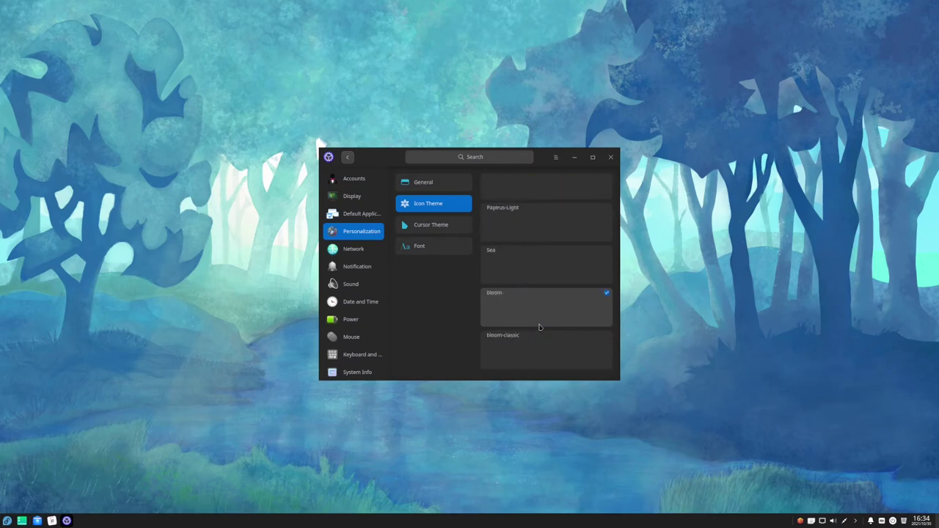
{"action": "scroll", "coordinate": [539, 327], "scroll_direction": "up", "scroll_amount": 3}
{"action": "scroll", "coordinate": [539, 328], "scroll_direction": "up", "scroll_amount": 6}
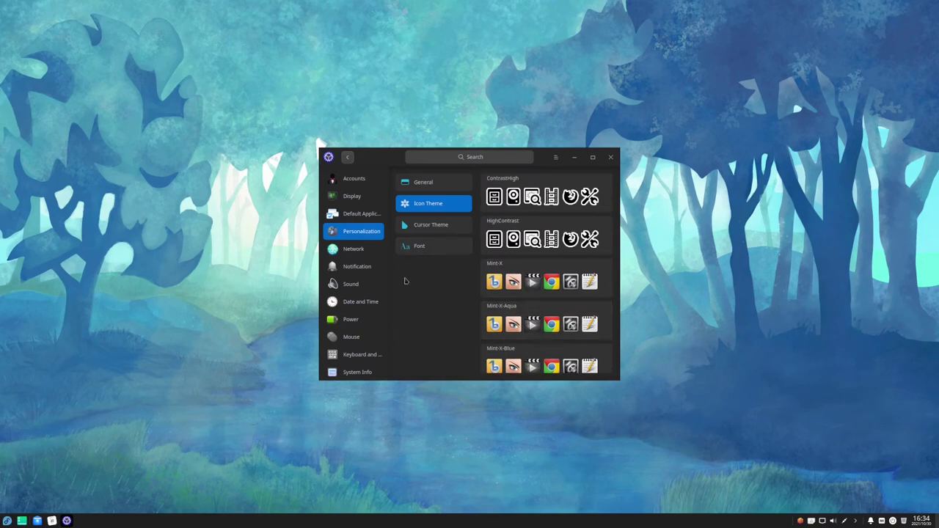
Visit Date and Time and Power, then try the Mouse double-click test three times.
{"action": "left_click", "coordinate": [375, 300]}
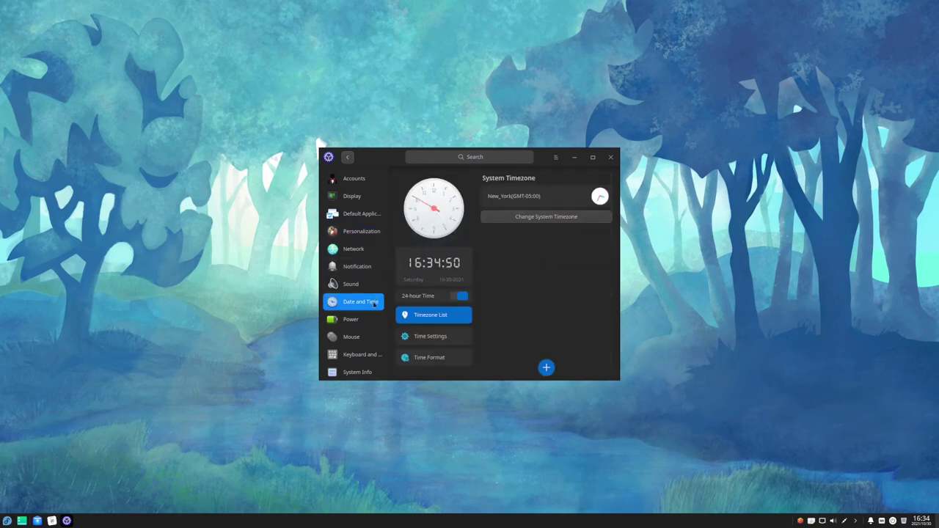
{"action": "left_click", "coordinate": [367, 319]}
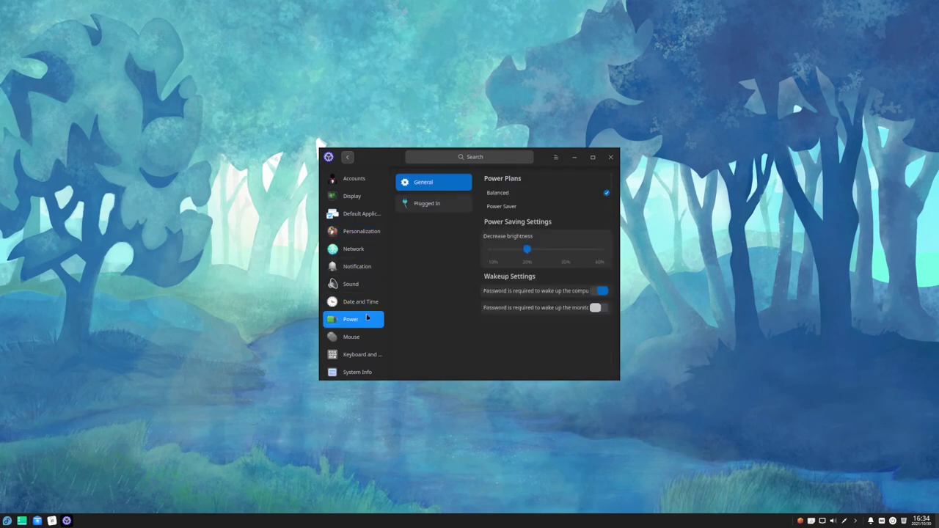
{"action": "left_click", "coordinate": [369, 337]}
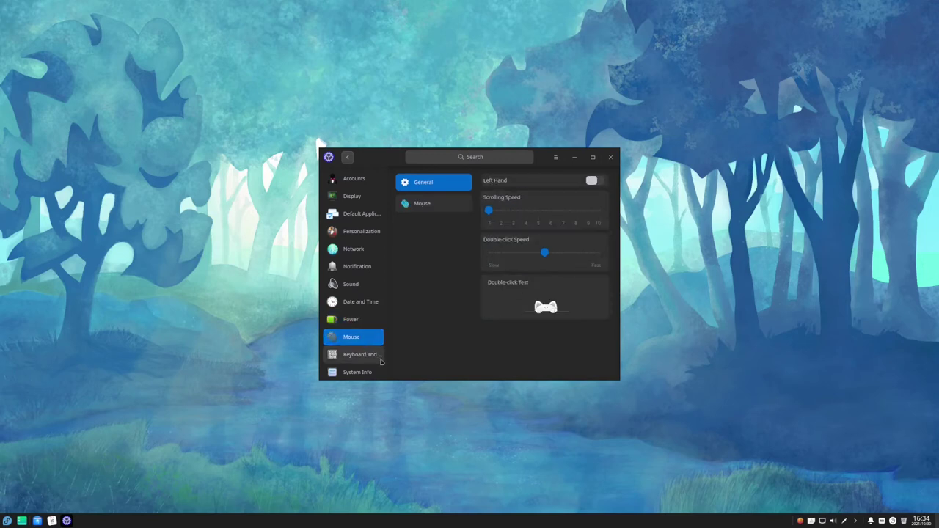
{"action": "double_click", "coordinate": [539, 314]}
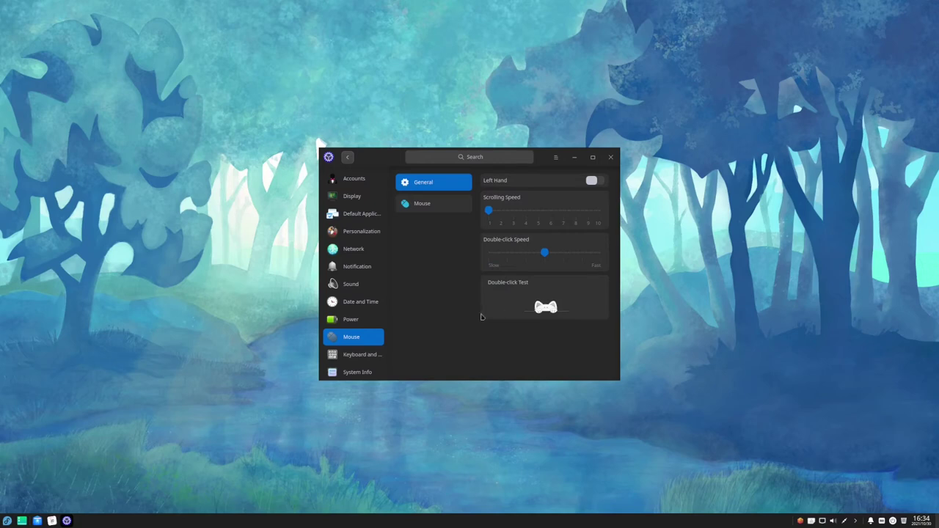
{"action": "double_click", "coordinate": [550, 313]}
{"action": "double_click", "coordinate": [549, 312]}
{"action": "scroll", "coordinate": [360, 339], "scroll_direction": "down", "scroll_amount": 1}
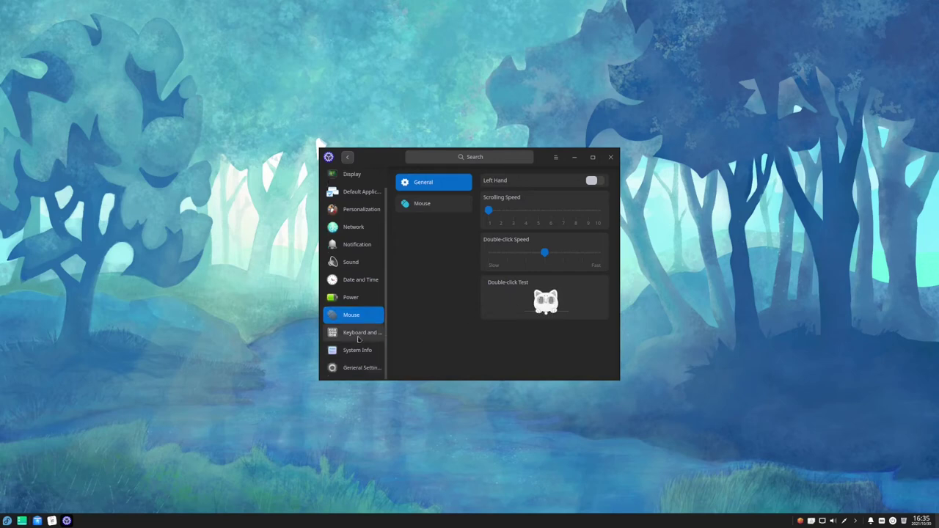
View System Info maximized, read the Edition License and EULA, then close Control Center.
{"action": "left_click", "coordinate": [362, 350]}
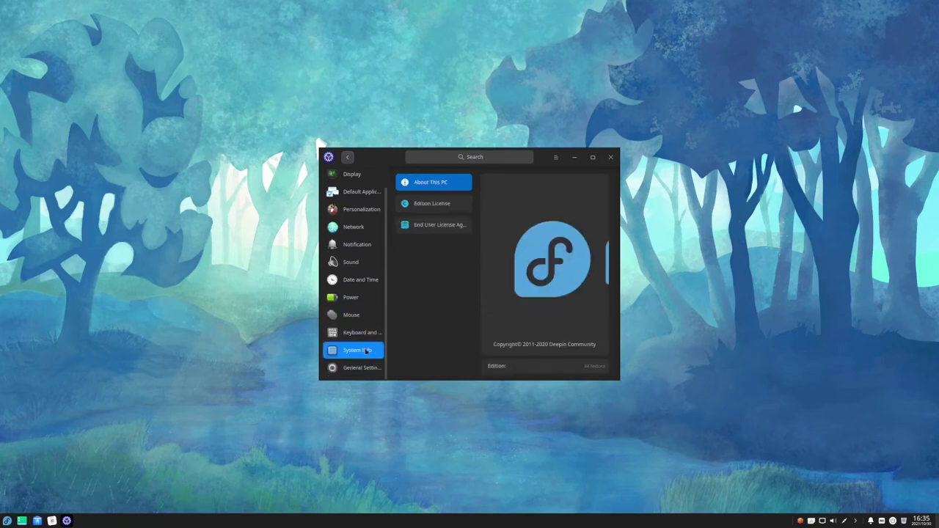
{"action": "left_click", "coordinate": [595, 159]}
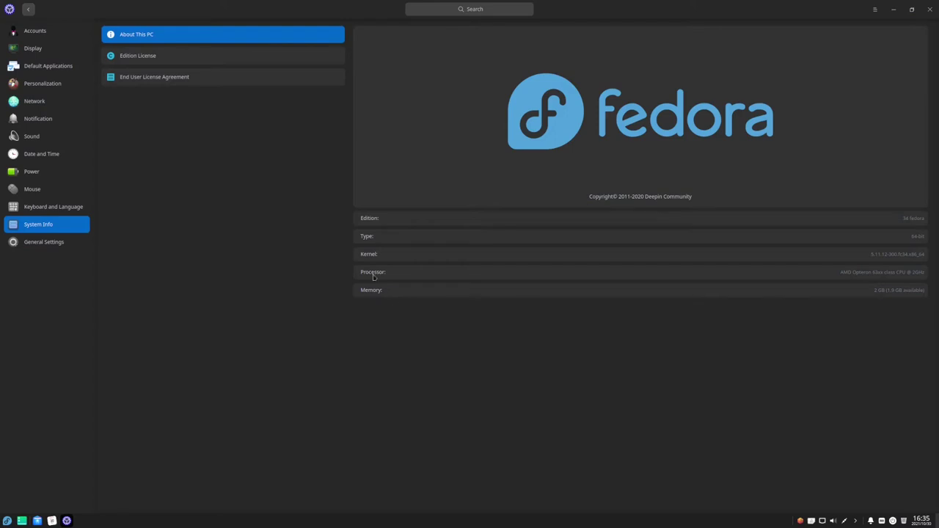
{"action": "left_click", "coordinate": [197, 61]}
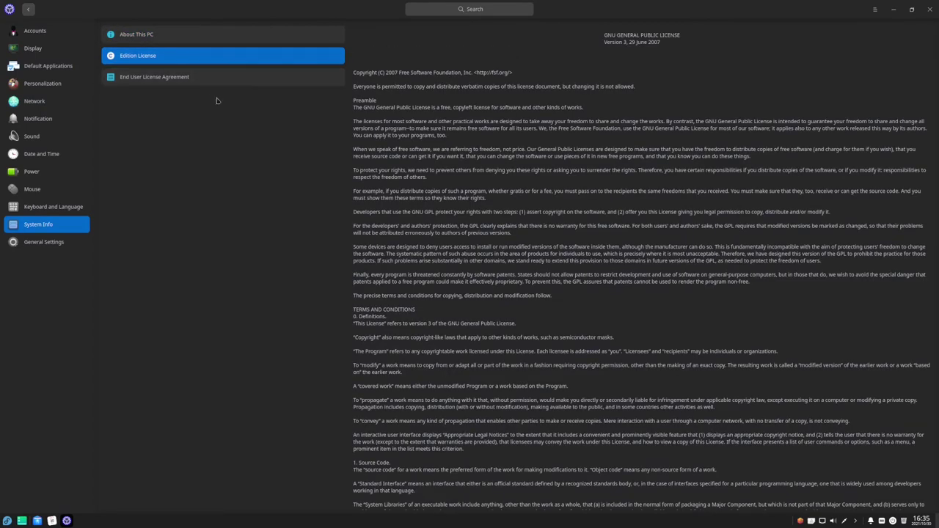
{"action": "left_click", "coordinate": [227, 82]}
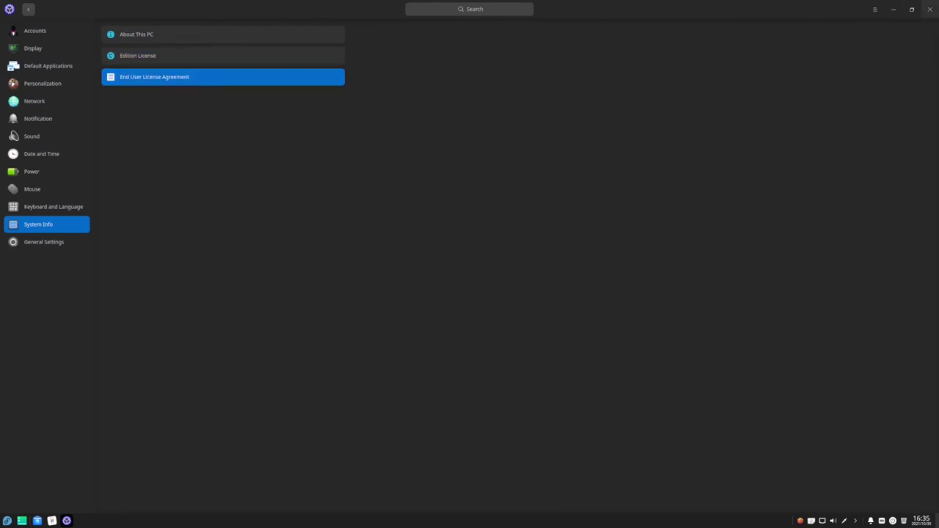
{"action": "left_click", "coordinate": [930, 10]}
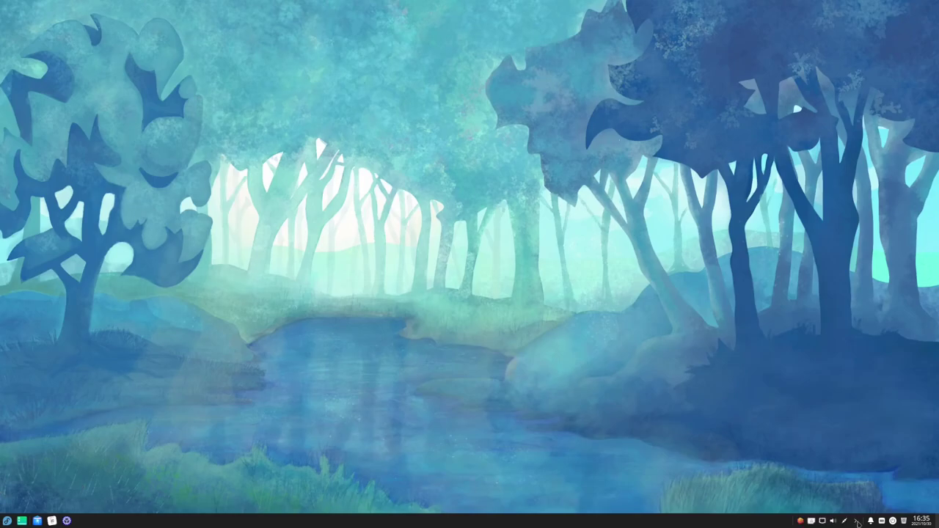
Confirm the Trash is empty, close the file manager and Calendar, and open the launcher.
{"action": "left_click", "coordinate": [905, 522]}
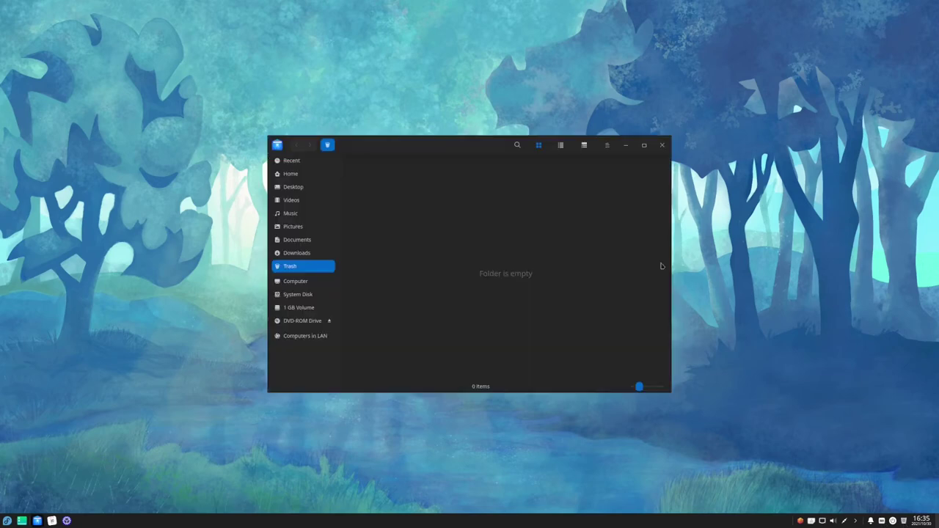
{"action": "left_click", "coordinate": [664, 146]}
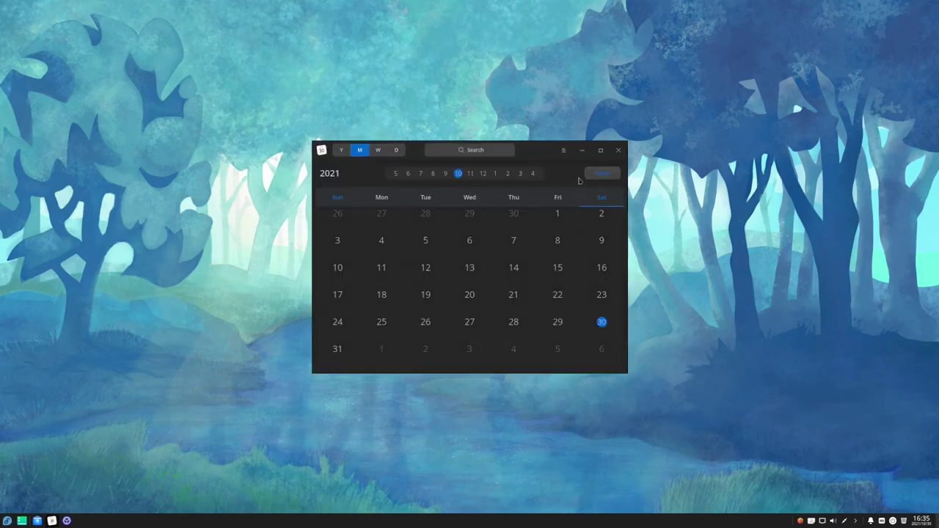
{"action": "left_click", "coordinate": [617, 151]}
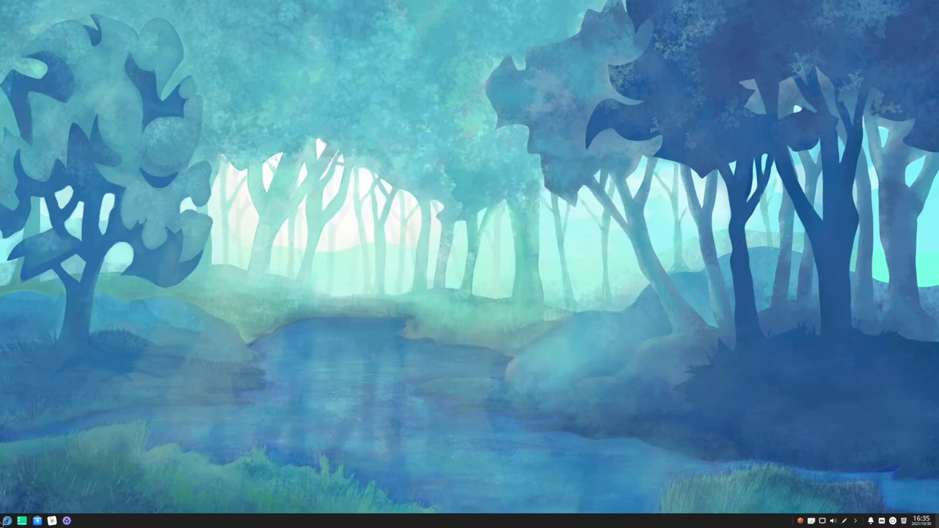
{"action": "left_click", "coordinate": [7, 520]}
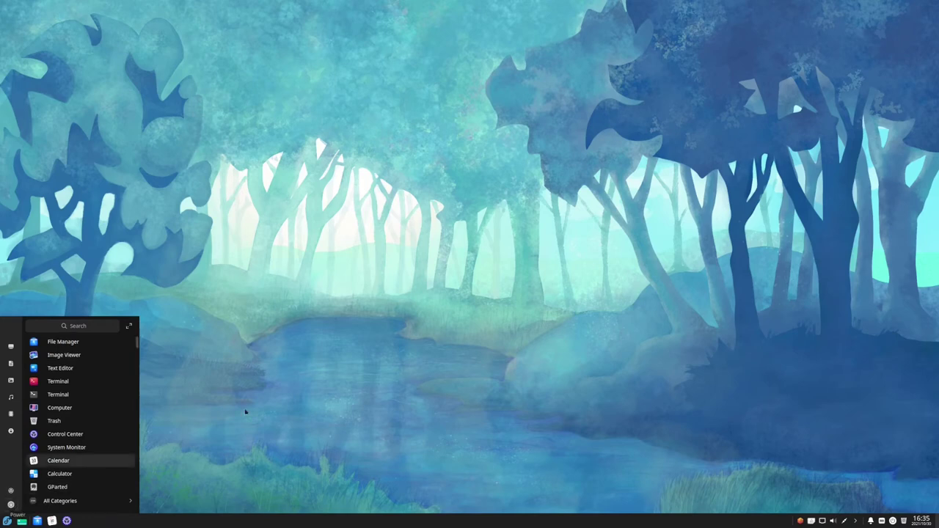
Dismiss and reopen the launcher, then choose Log out from its power options.
{"action": "left_click", "coordinate": [446, 296]}
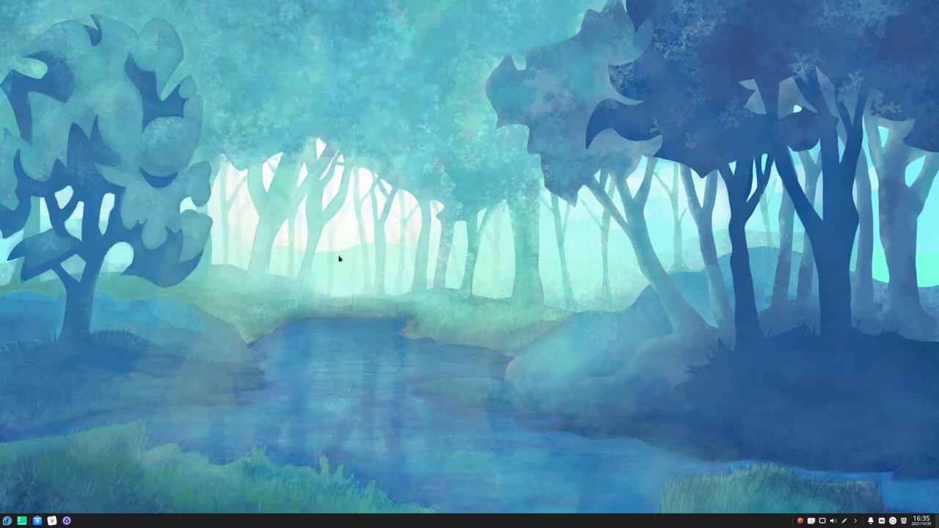
{"action": "left_click", "coordinate": [6, 520]}
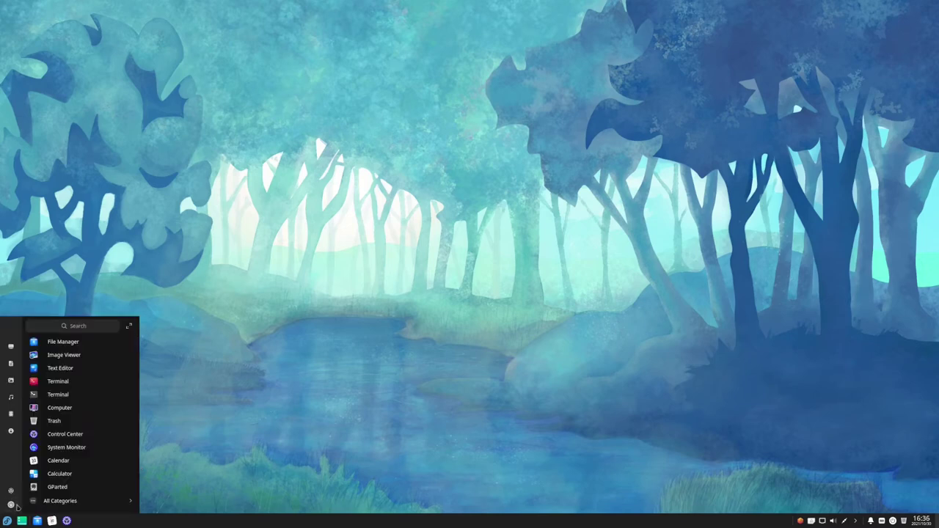
{"action": "left_click", "coordinate": [11, 505]}
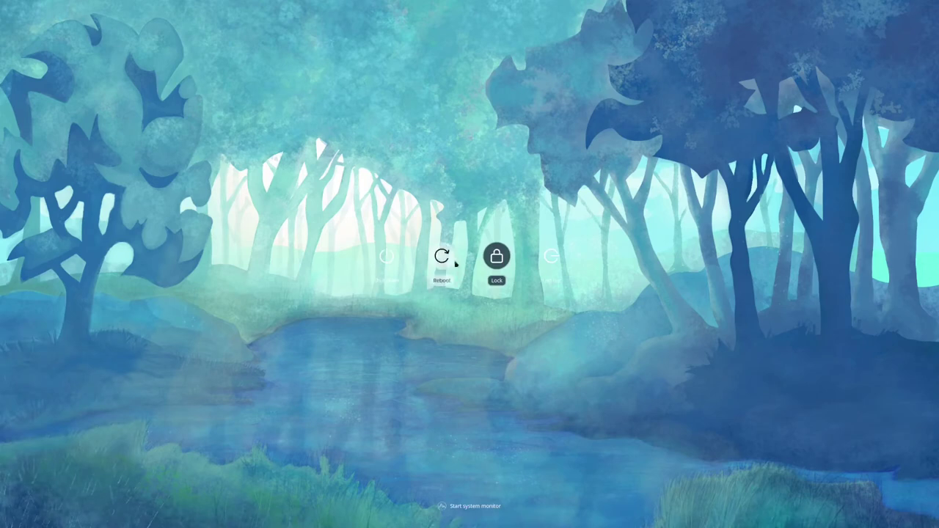
{"action": "left_click", "coordinate": [552, 264]}
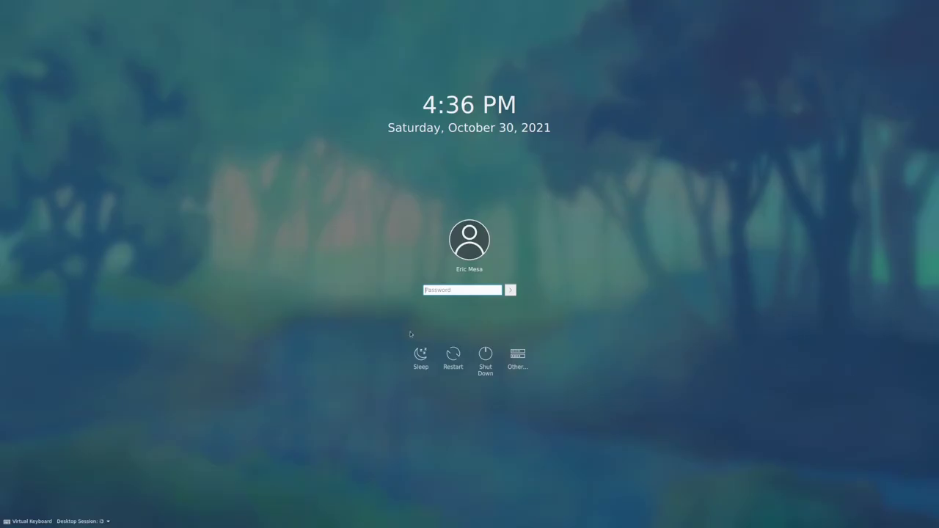
Sign in to the i3 session with the password and write the generated config using Win.
{"action": "key", "text": "Return"}
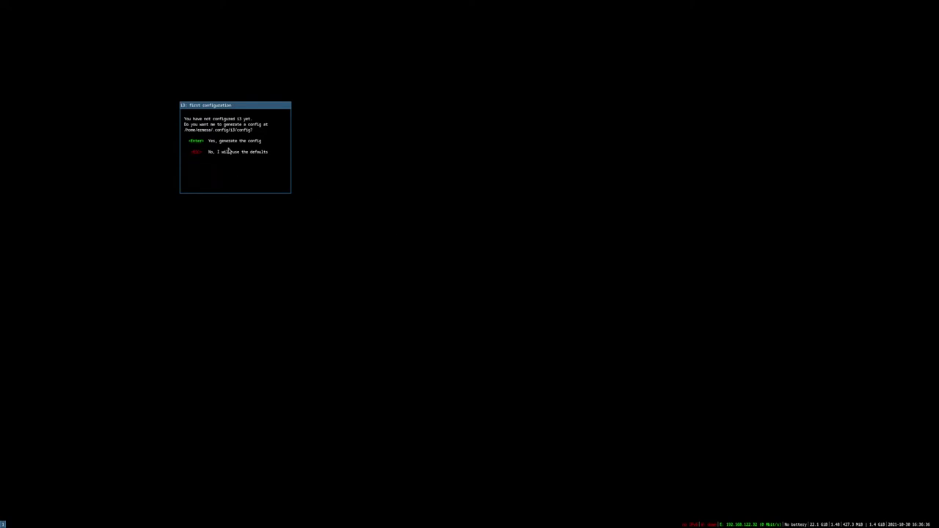
{"action": "key", "text": "Return"}
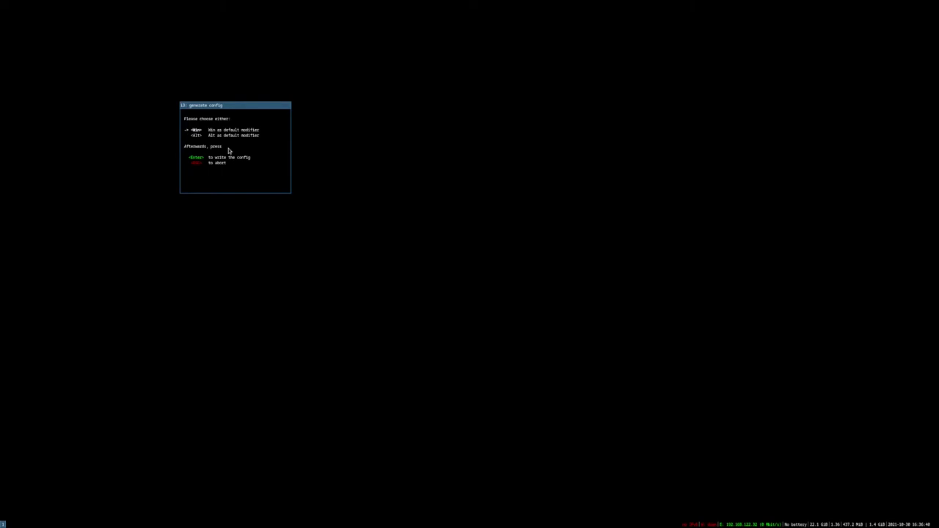
{"action": "key", "text": "Return"}
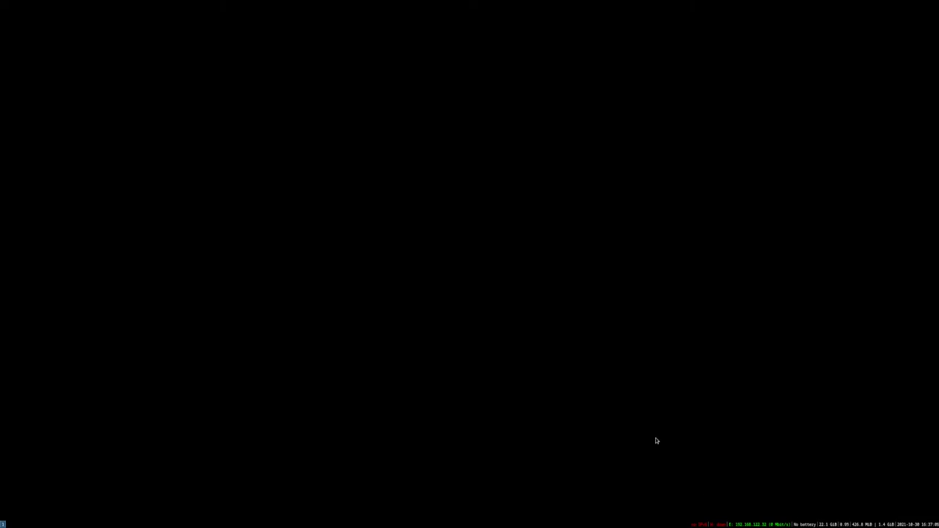
Open a terminal with Super+Enter, view its About dialog, then open and close extra tabs.
{"action": "key", "text": "super+r"}
{"action": "key", "text": "Escape"}
{"action": "key", "text": "super+Return"}
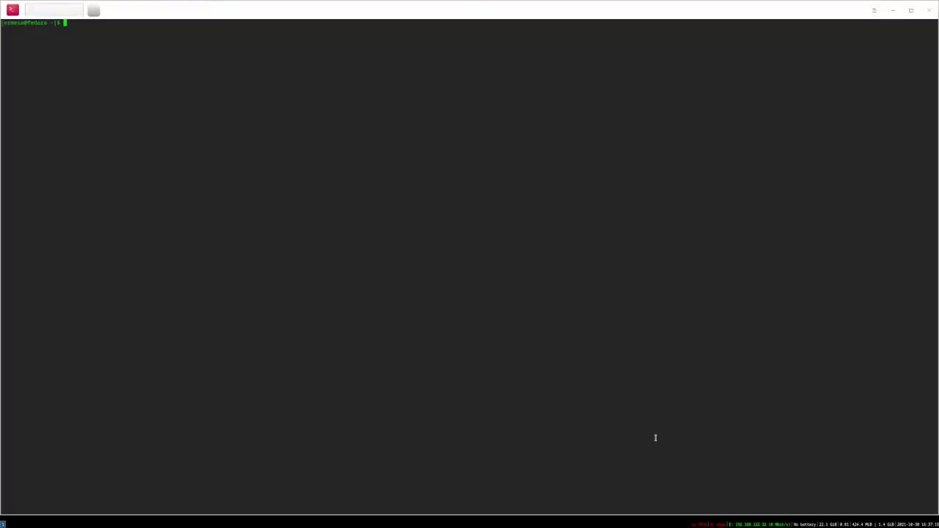
{"action": "left_click", "coordinate": [874, 13]}
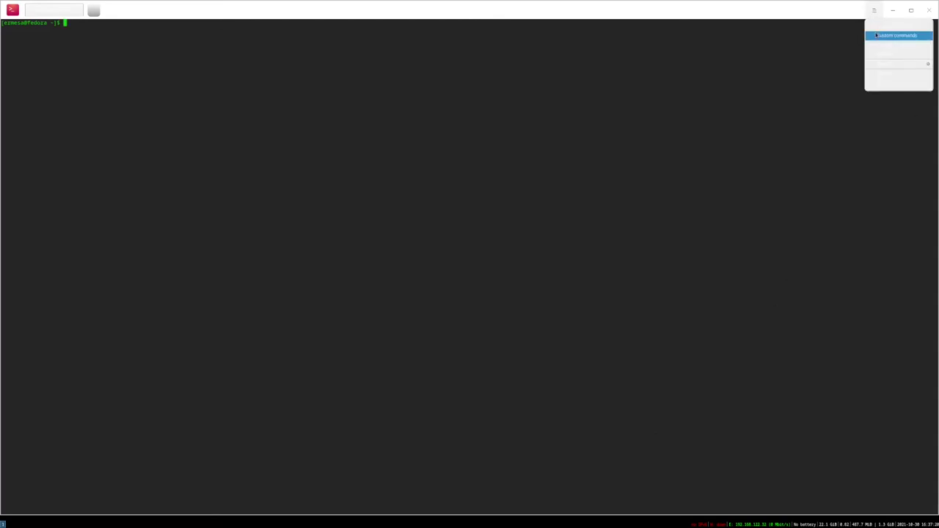
{"action": "left_click", "coordinate": [876, 75]}
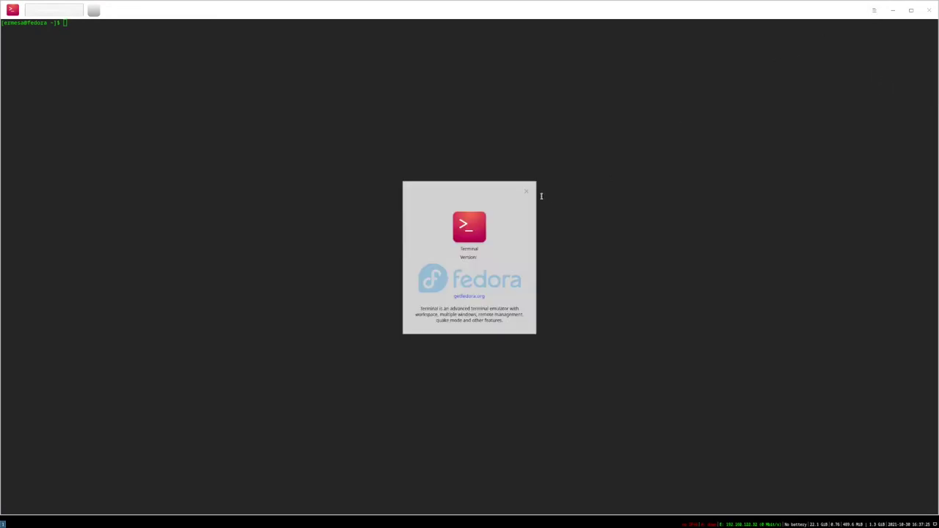
{"action": "left_click_drag", "start_coordinate": [496, 267], "coordinate": [535, 275]}
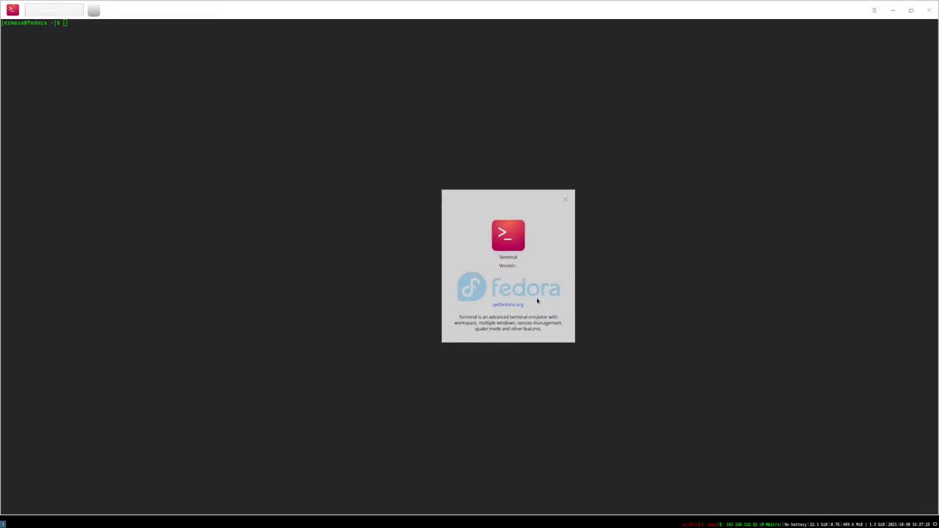
{"action": "left_click", "coordinate": [566, 199]}
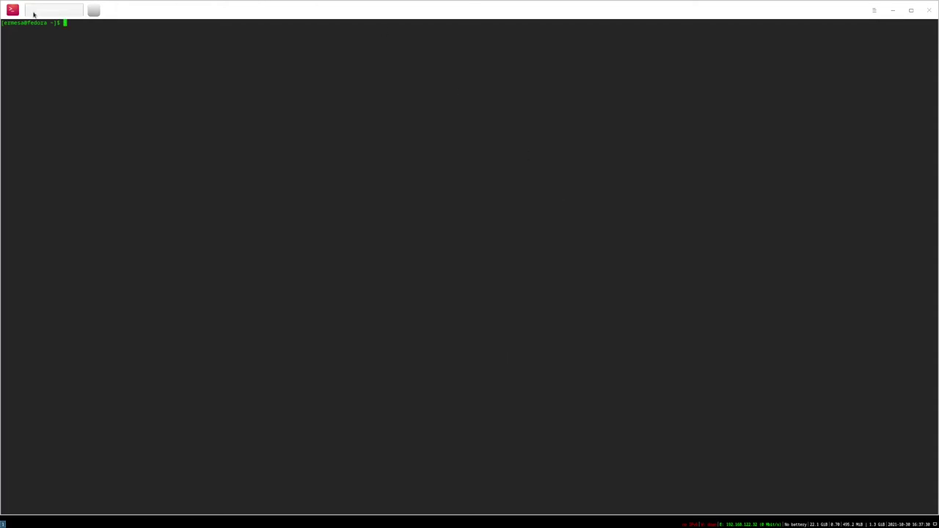
{"action": "left_click", "coordinate": [93, 10]}
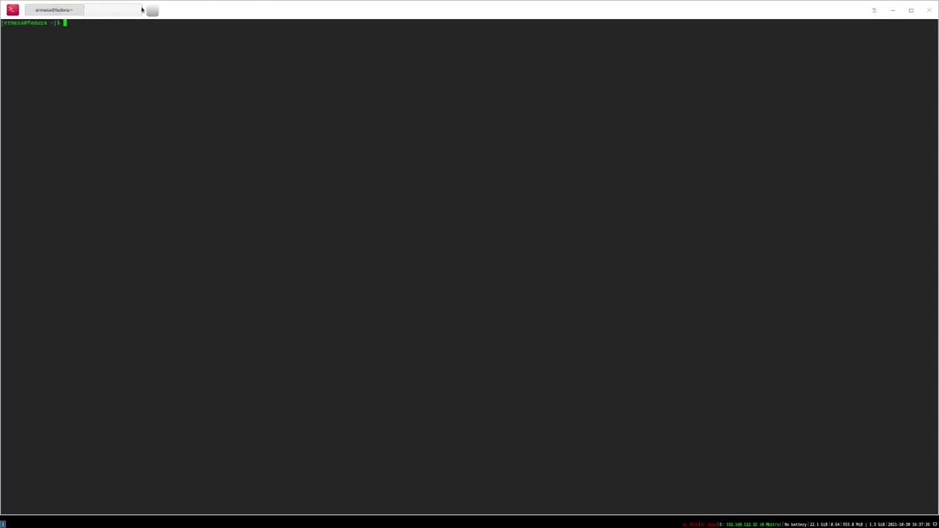
{"action": "left_click", "coordinate": [153, 11]}
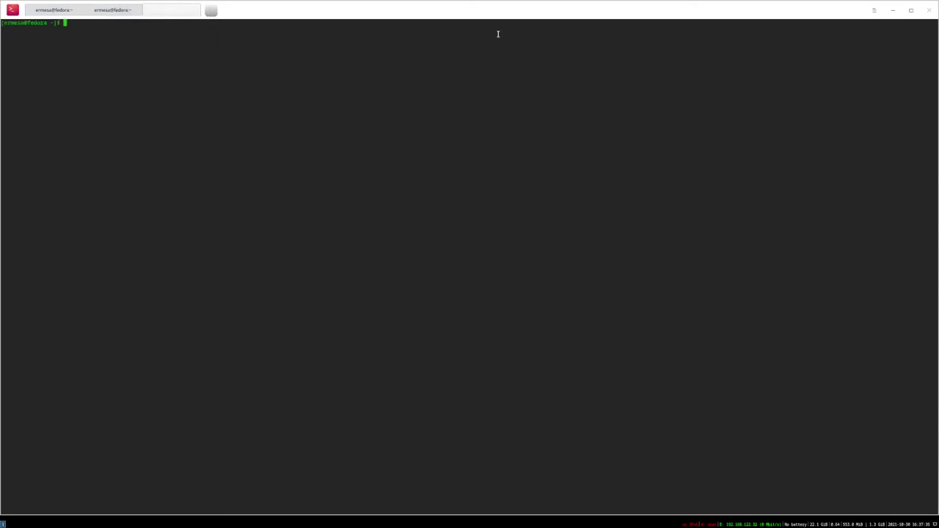
{"action": "key", "text": "ctrl+shift+w"}
{"action": "key", "text": "ctrl+shift+w"}
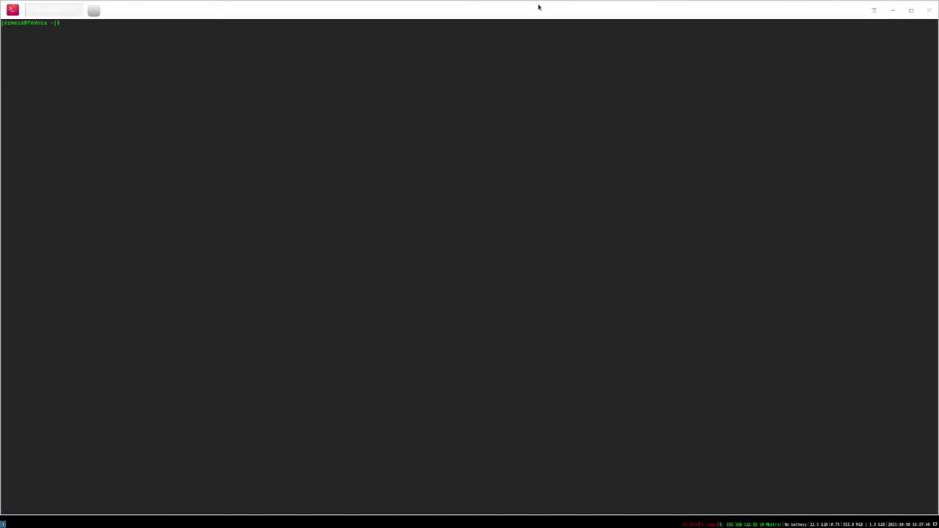
Apply the dark-blue terminal theme and launch Firefox with firefox&.
{"action": "left_click", "coordinate": [875, 11]}
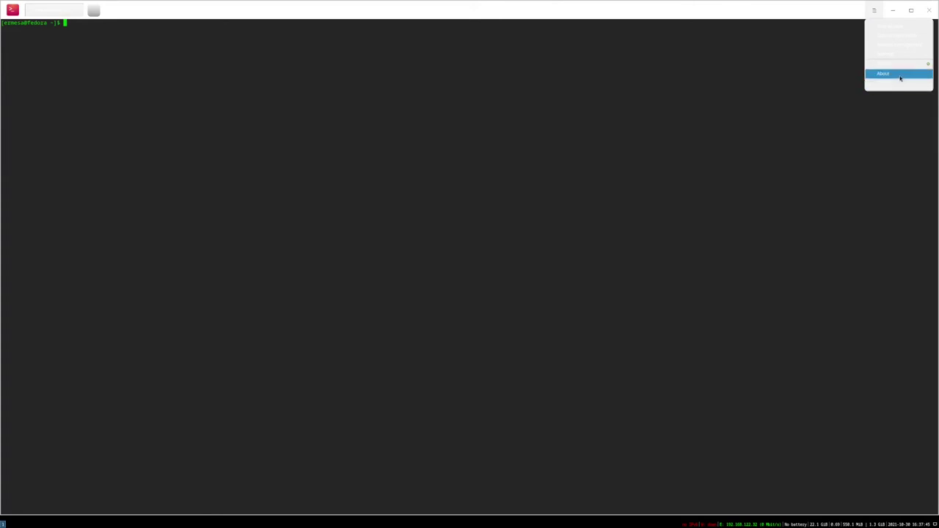
{"action": "mouse_move", "coordinate": [870, 66]}
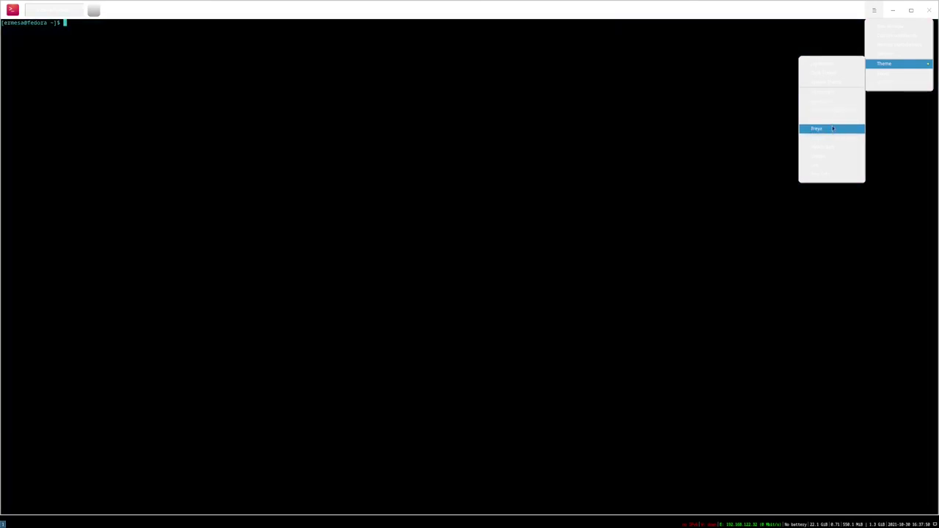
{"action": "left_click", "coordinate": [832, 126]}
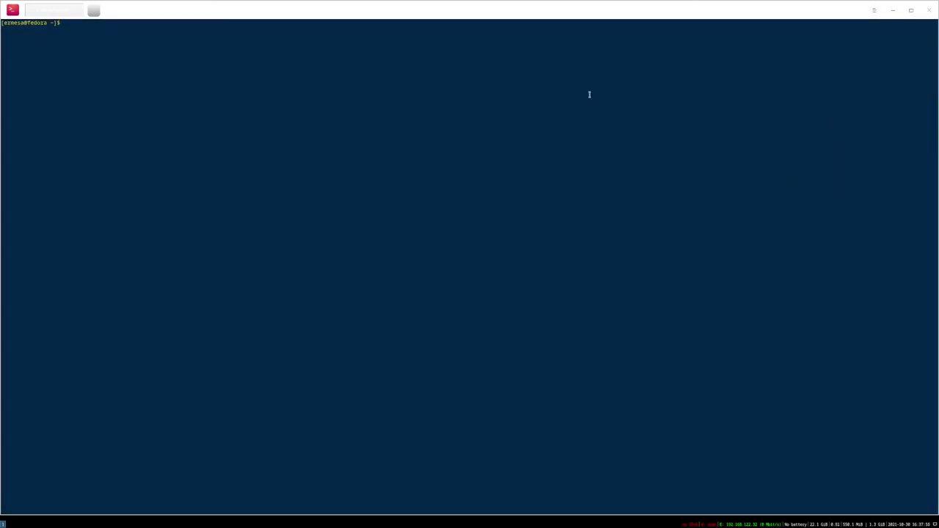
{"action": "type", "text": "firefox&"}
{"action": "key", "text": "Return"}
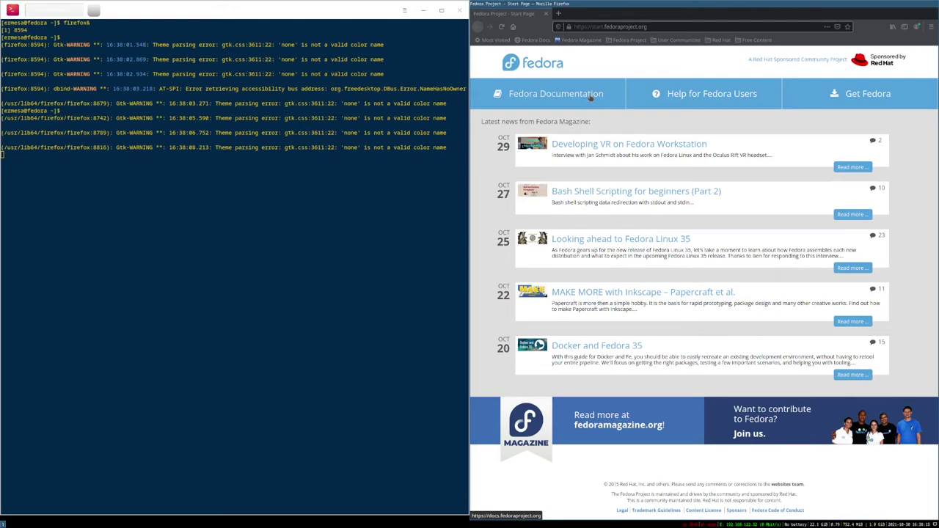
Open a second terminal beside Firefox, then switch to the empty workspace 3.
{"action": "key", "text": "super+Return"}
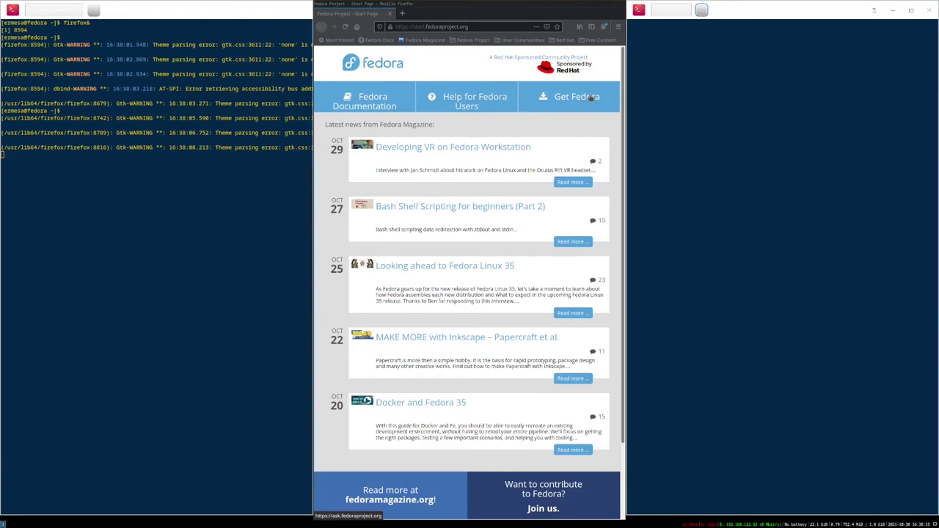
{"action": "key", "text": "super+3"}
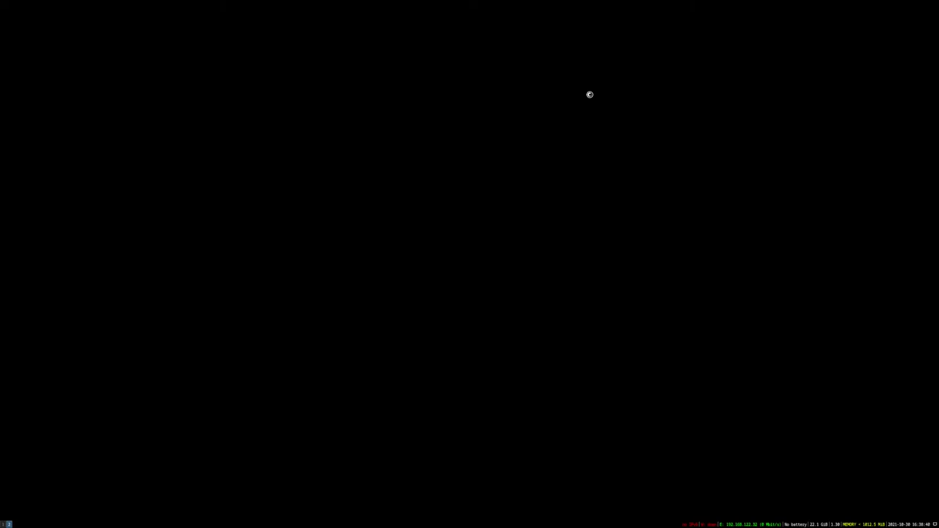
Exit the i3 session and log back in to an LXDE desktop with the account password.
{"action": "key", "text": "super+shift+e"}
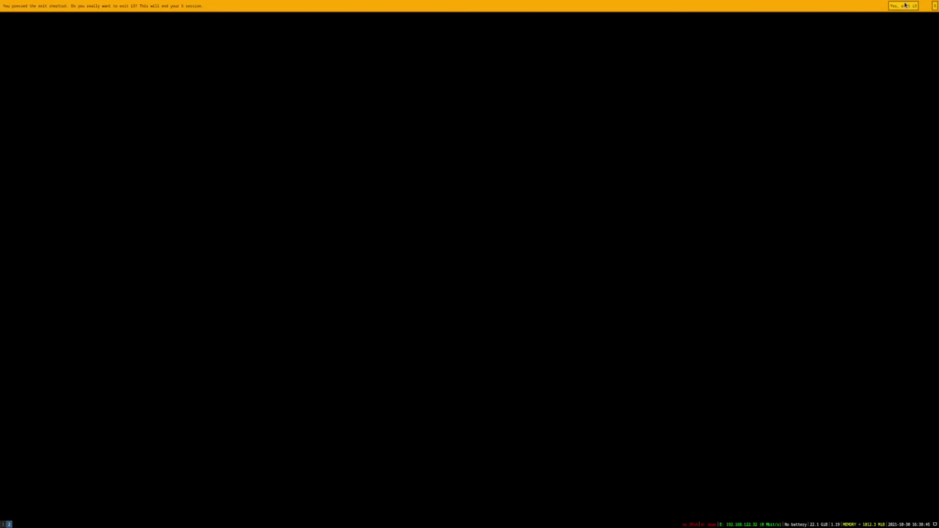
{"action": "left_click", "coordinate": [906, 5]}
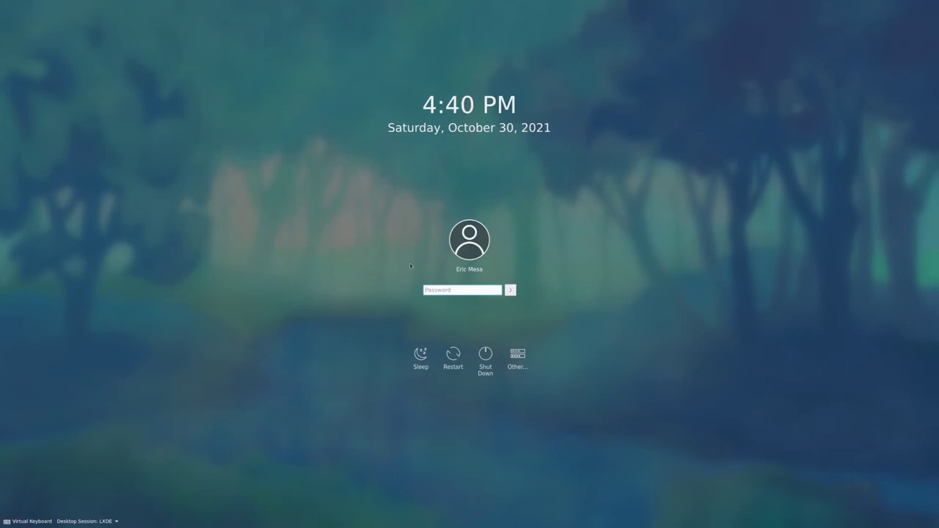
{"action": "type", "text": "*************"}
{"action": "key", "text": "Return"}
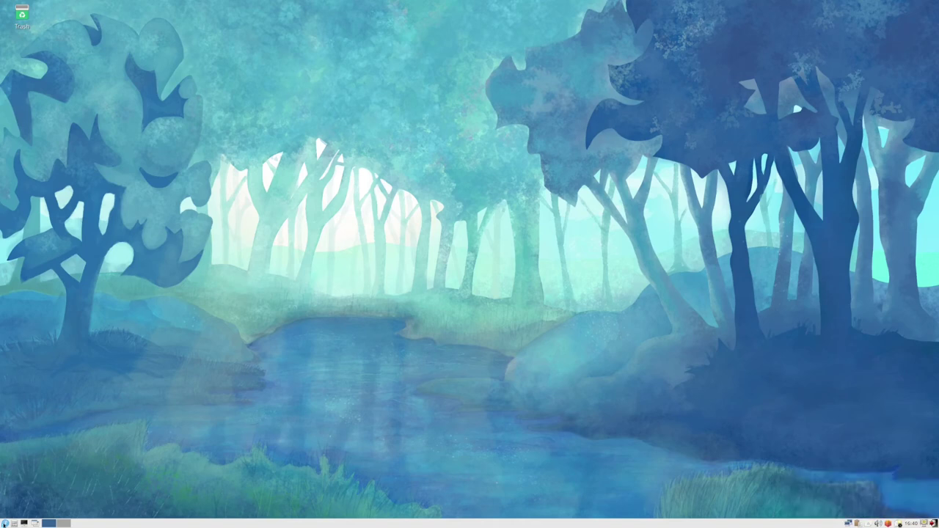
{"action": "left_click", "coordinate": [5, 524]}
{"action": "mouse_move", "coordinate": [43, 498]}
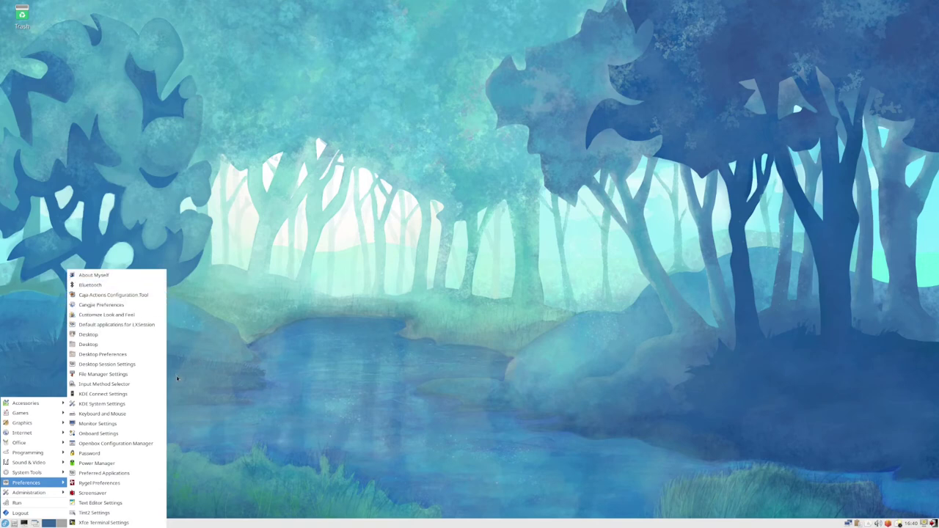
{"action": "left_click", "coordinate": [116, 365]}
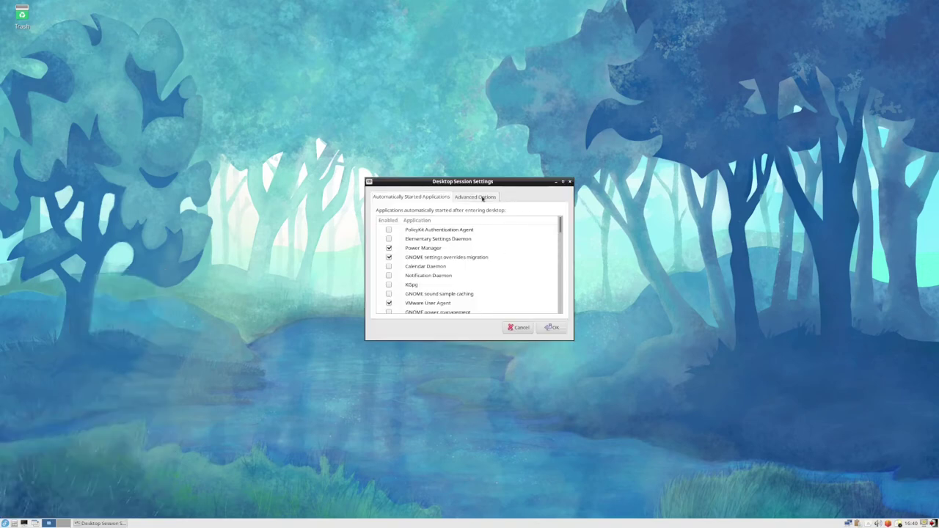
{"action": "left_click", "coordinate": [480, 198]}
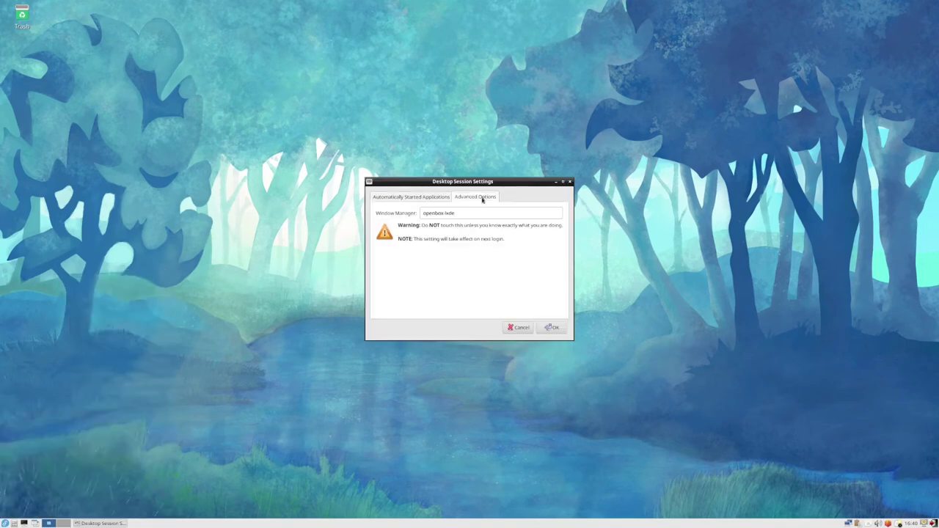
{"action": "left_click", "coordinate": [520, 331]}
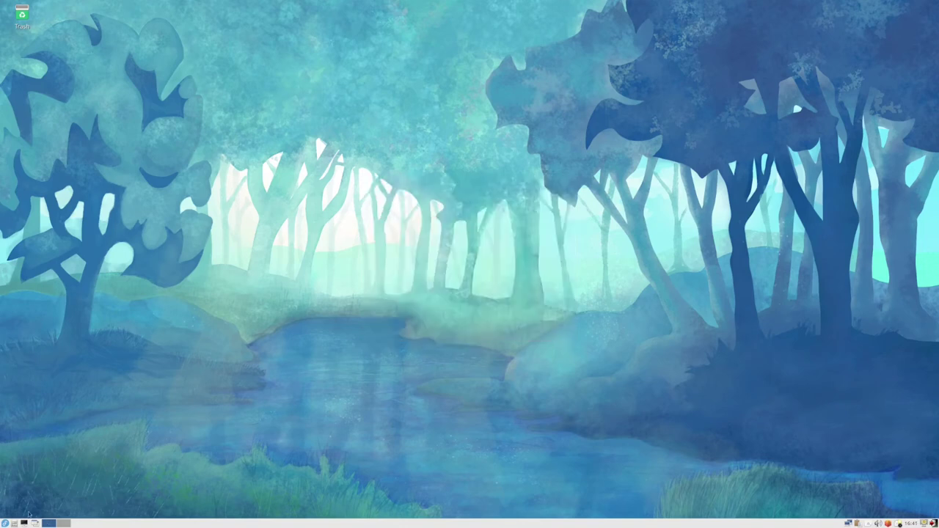
{"action": "left_click", "coordinate": [4, 523]}
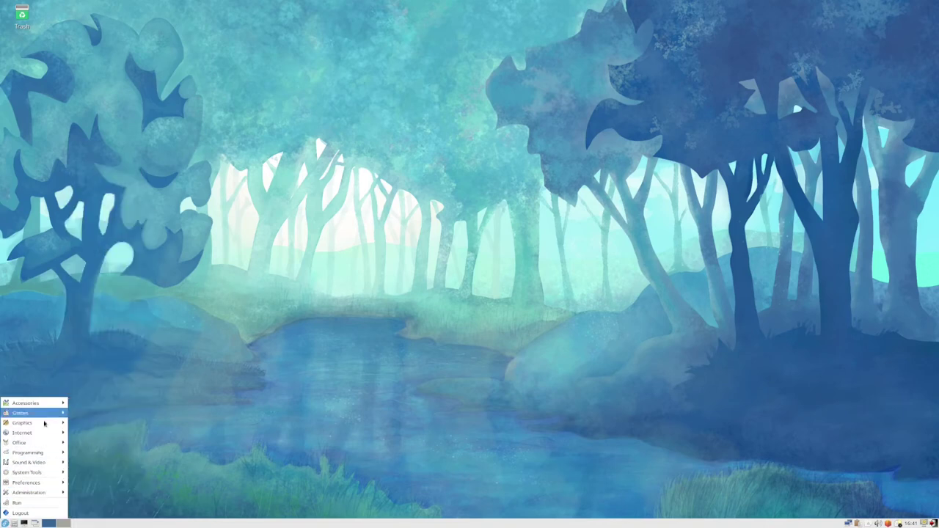
{"action": "mouse_move", "coordinate": [47, 438]}
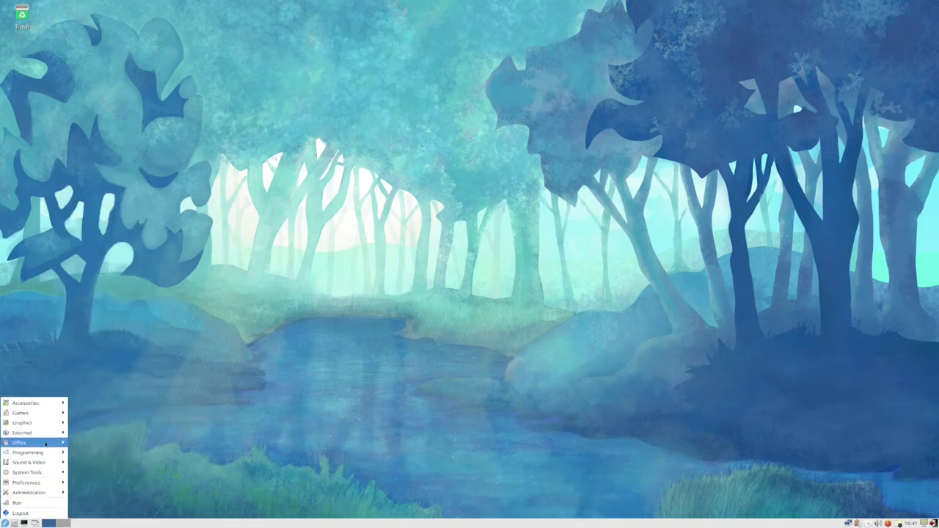
{"action": "left_click", "coordinate": [387, 387]}
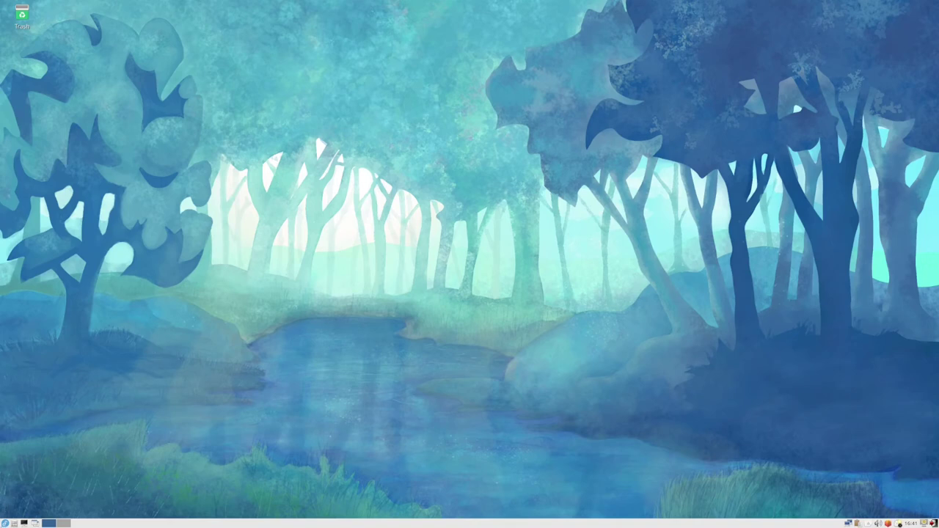
Log out of LXDE and sign in to an LXQt Desktop session with the account password.
{"action": "left_click", "coordinate": [4, 523]}
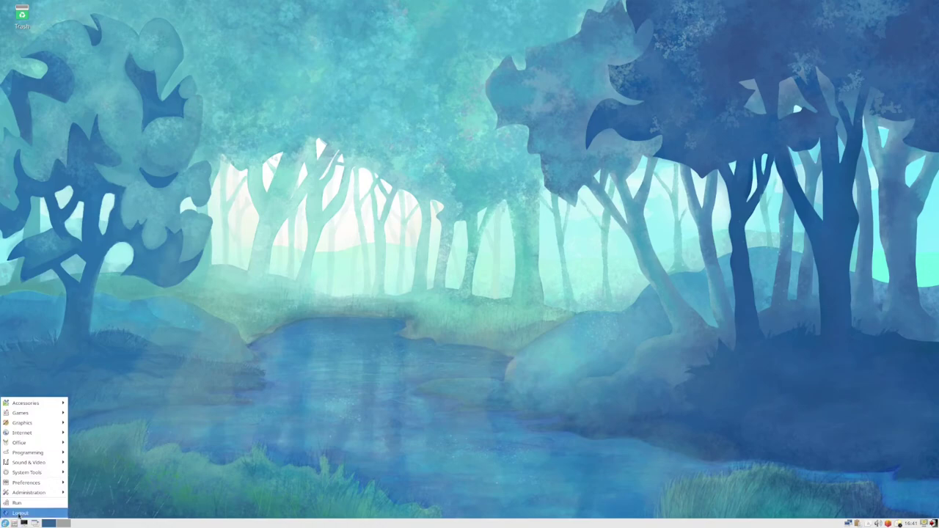
{"action": "left_click", "coordinate": [21, 513]}
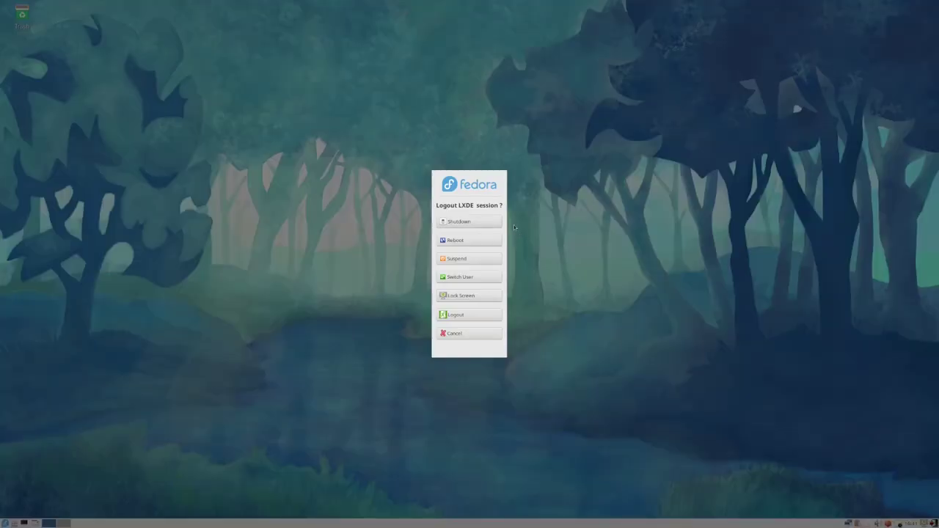
{"action": "left_click", "coordinate": [474, 315]}
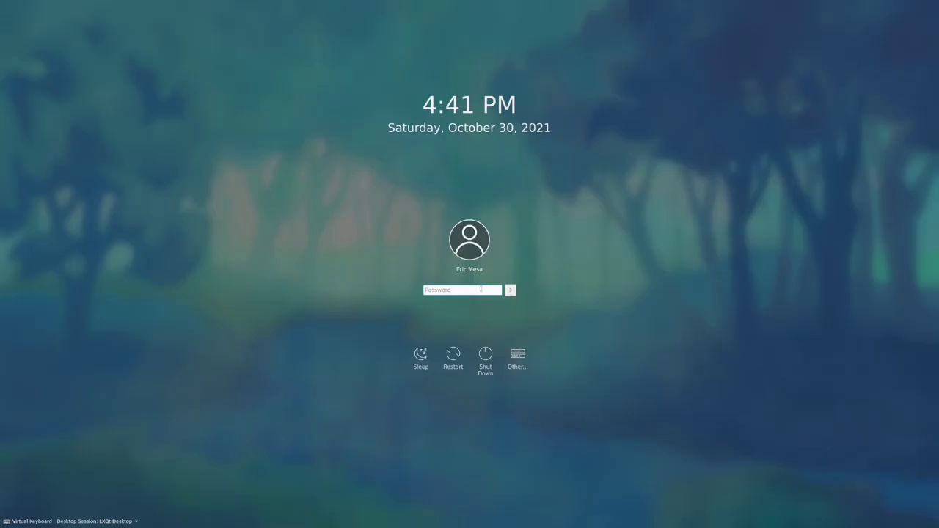
{"action": "type", "text": "•••••••••••••"}
{"action": "key", "text": "Return"}
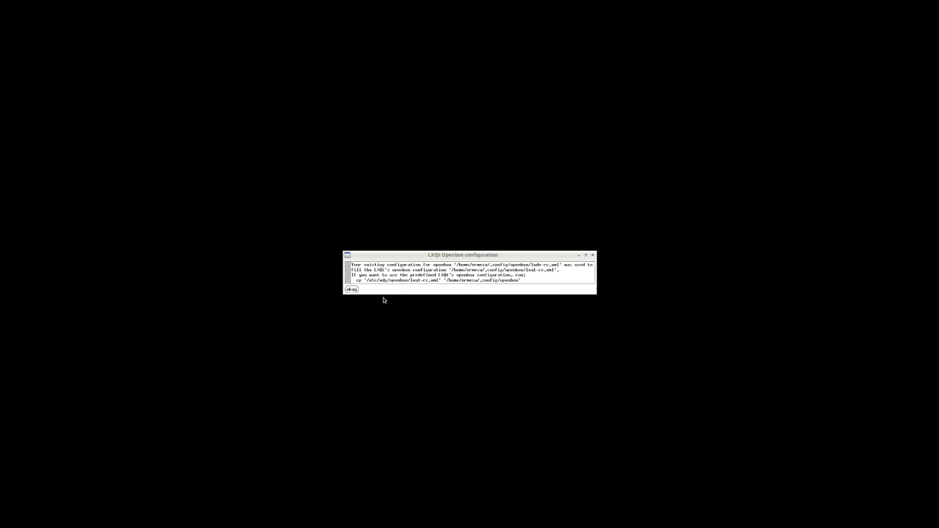
Dismiss the Openbox configuration notice and try the desktop right-click menu.
{"action": "left_click", "coordinate": [352, 290]}
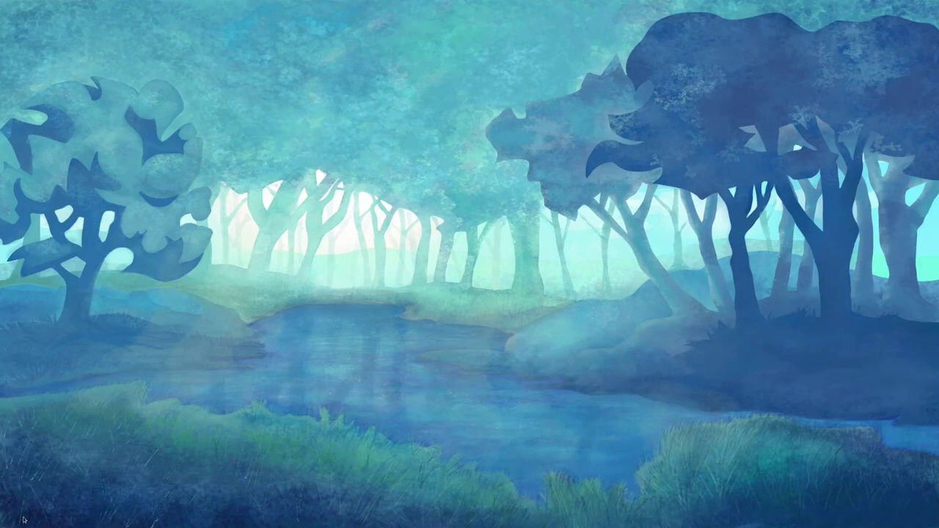
{"action": "right_click", "coordinate": [125, 401]}
{"action": "right_click", "coordinate": [198, 278]}
{"action": "right_click", "coordinate": [198, 279]}
{"action": "mouse_move", "coordinate": [246, 283]}
{"action": "left_click", "coordinate": [291, 228]}
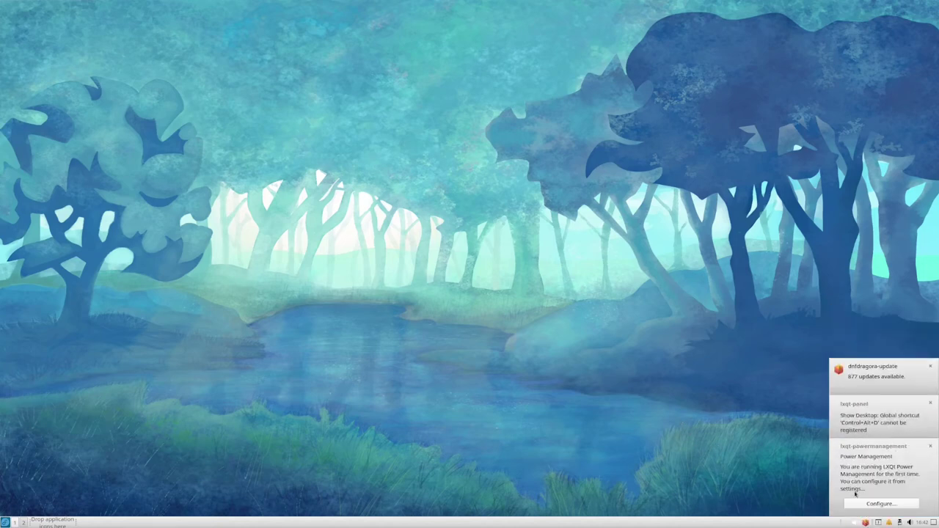
Clear the update, battery and panel notifications, check the notification list, then show About LXQt.
{"action": "left_click", "coordinate": [839, 403]}
{"action": "left_click", "coordinate": [840, 404]}
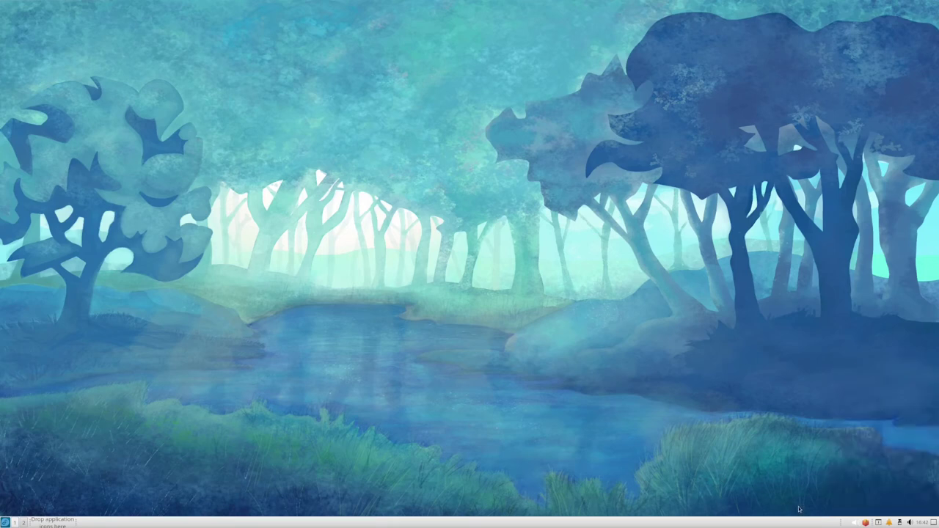
{"action": "left_click", "coordinate": [890, 523]}
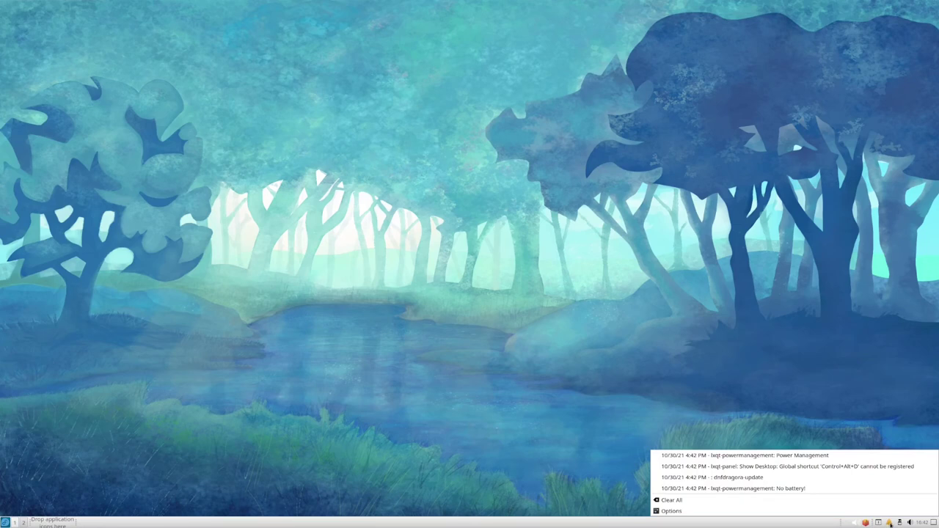
{"action": "left_click", "coordinate": [890, 523]}
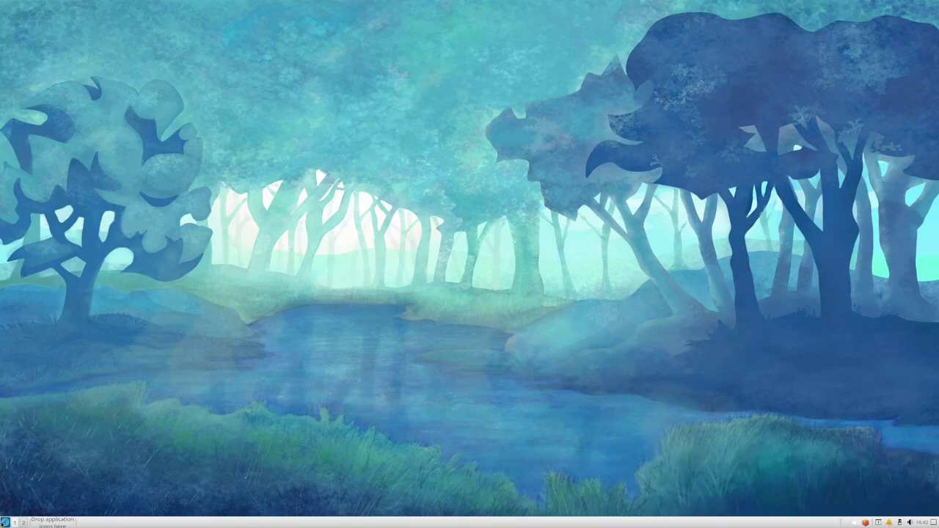
{"action": "left_click", "coordinate": [5, 522]}
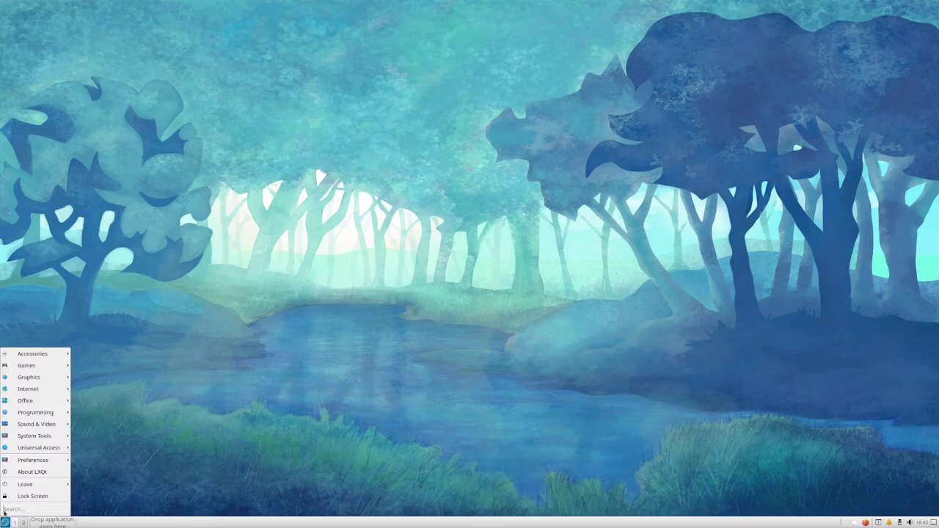
{"action": "left_click", "coordinate": [29, 471]}
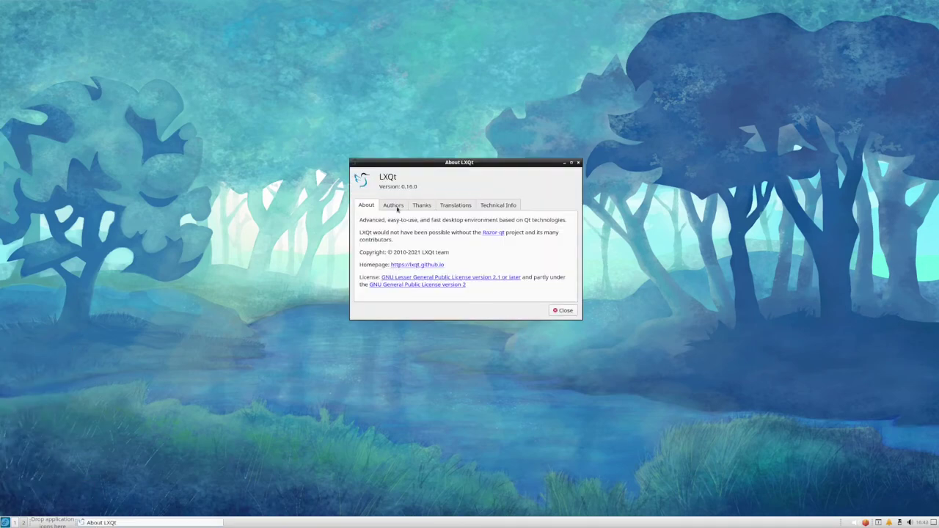
Browse the About LXQt authors, thanks and Technical Info tabs, then close the window.
{"action": "left_click", "coordinate": [394, 206]}
{"action": "left_click", "coordinate": [429, 206]}
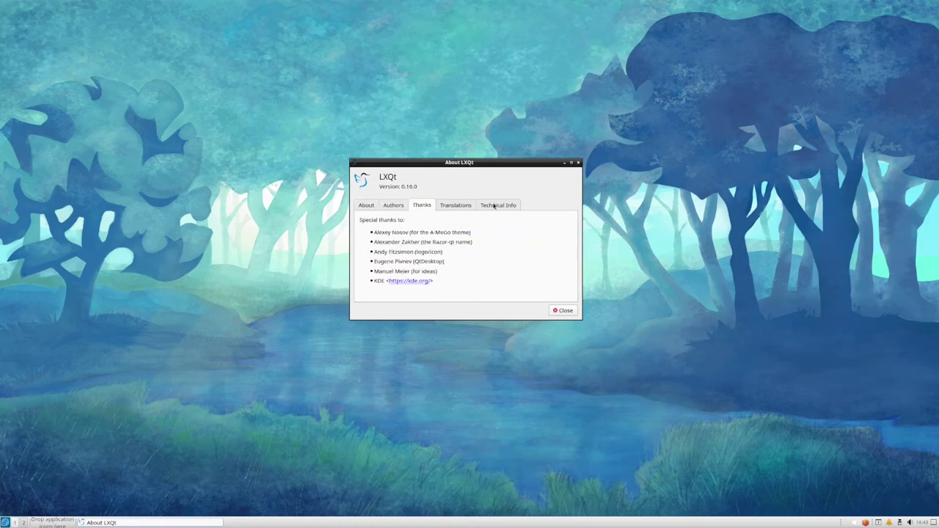
{"action": "scroll", "coordinate": [504, 208], "scroll_direction": "down", "scroll_amount": 2}
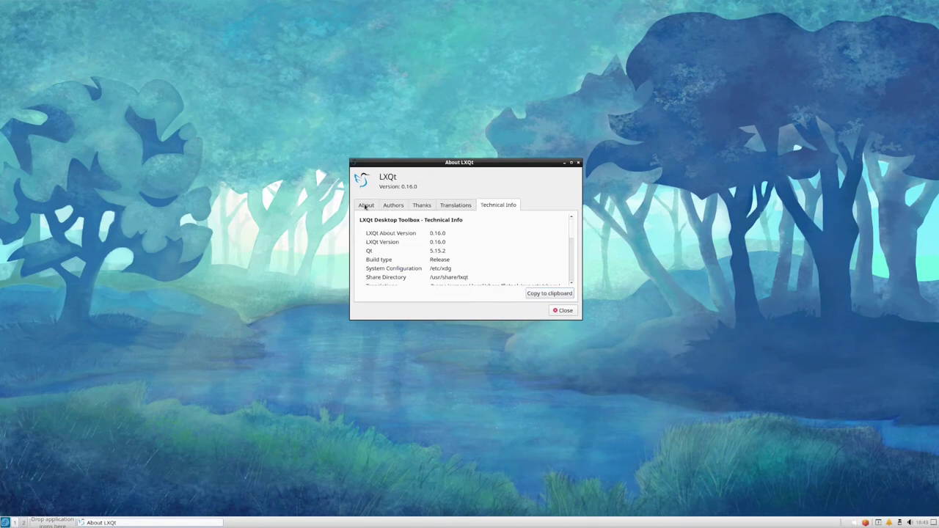
{"action": "scroll", "coordinate": [398, 247], "scroll_direction": "down", "scroll_amount": 3}
{"action": "scroll", "coordinate": [403, 252], "scroll_direction": "up", "scroll_amount": 1}
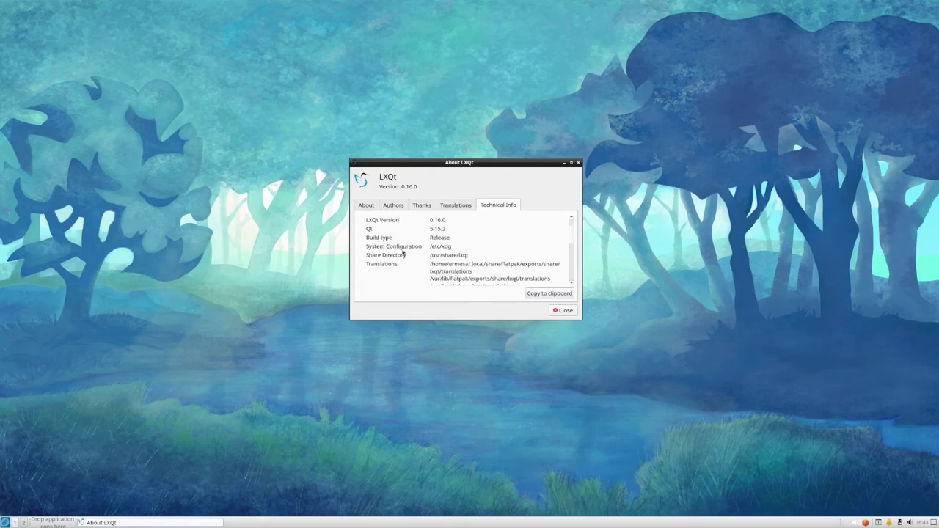
{"action": "scroll", "coordinate": [403, 252], "scroll_direction": "up", "scroll_amount": 2}
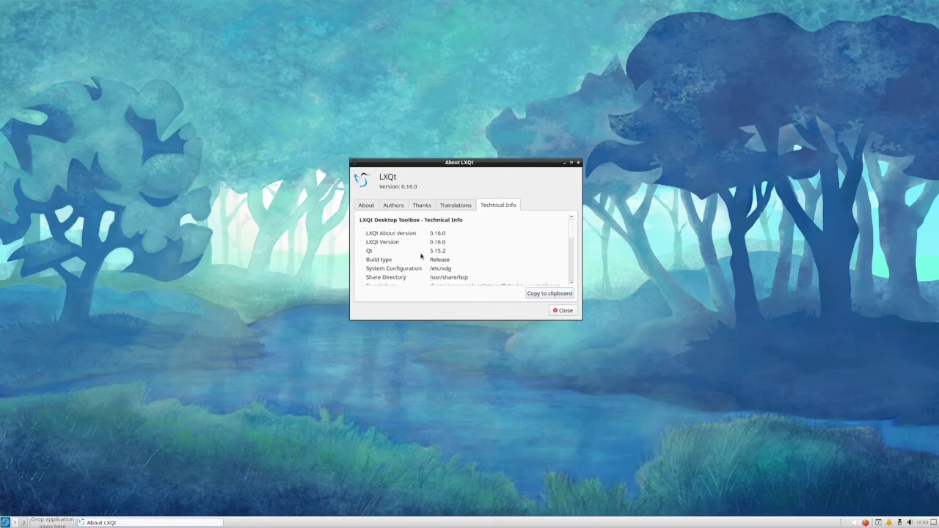
{"action": "key", "text": "ctrl+Tab"}
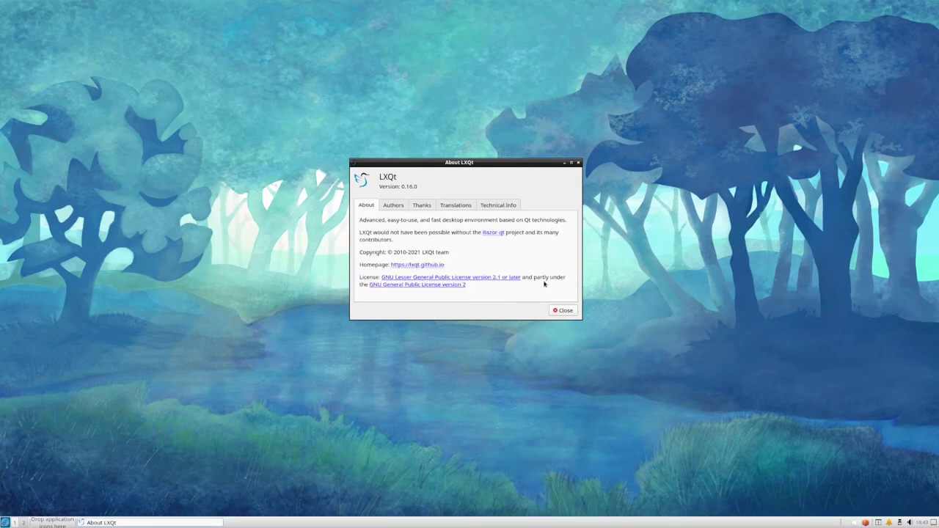
{"action": "left_click", "coordinate": [563, 310]}
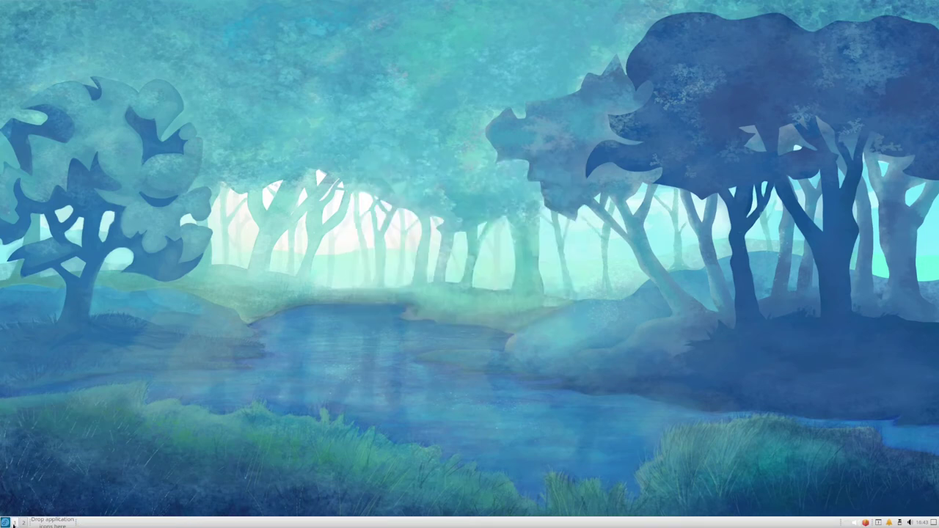
{"action": "left_click", "coordinate": [5, 523]}
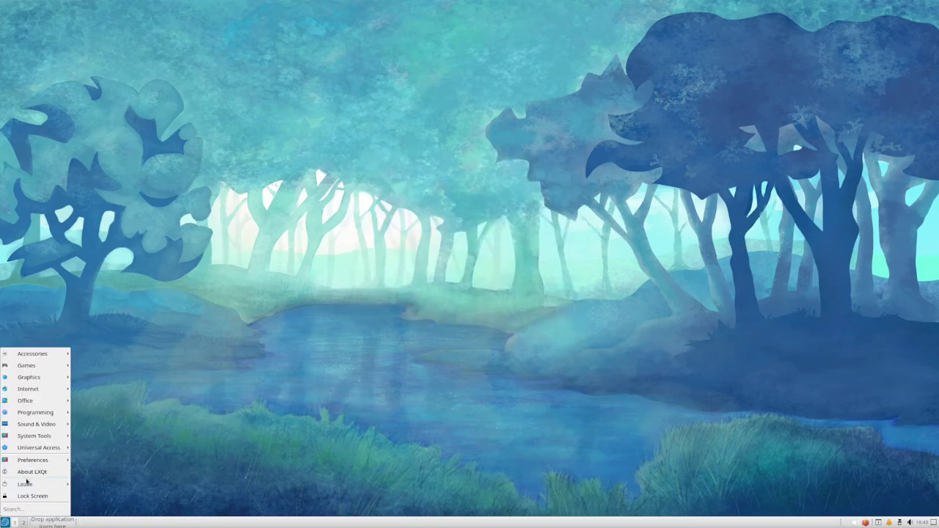
{"action": "mouse_move", "coordinate": [48, 462]}
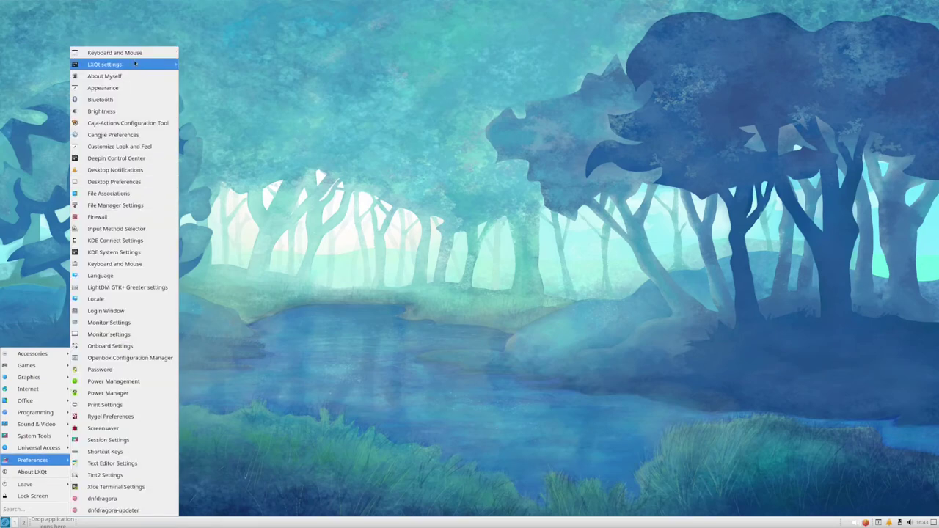
{"action": "mouse_move", "coordinate": [135, 64]}
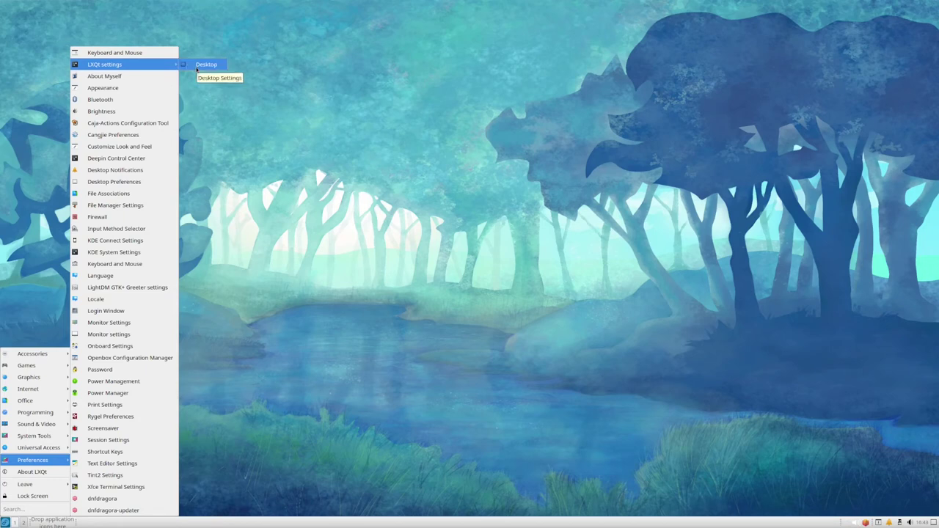
{"action": "left_click", "coordinate": [197, 69]}
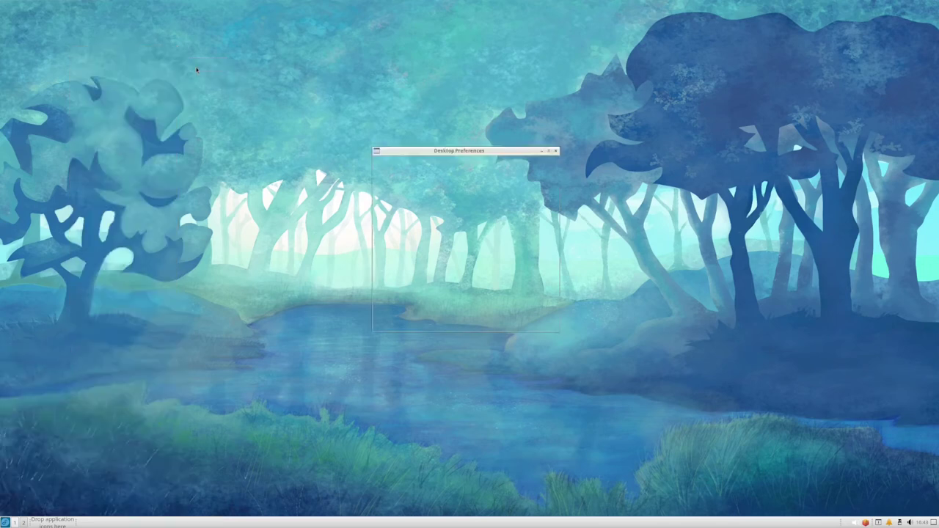
{"action": "left_click", "coordinate": [428, 168]}
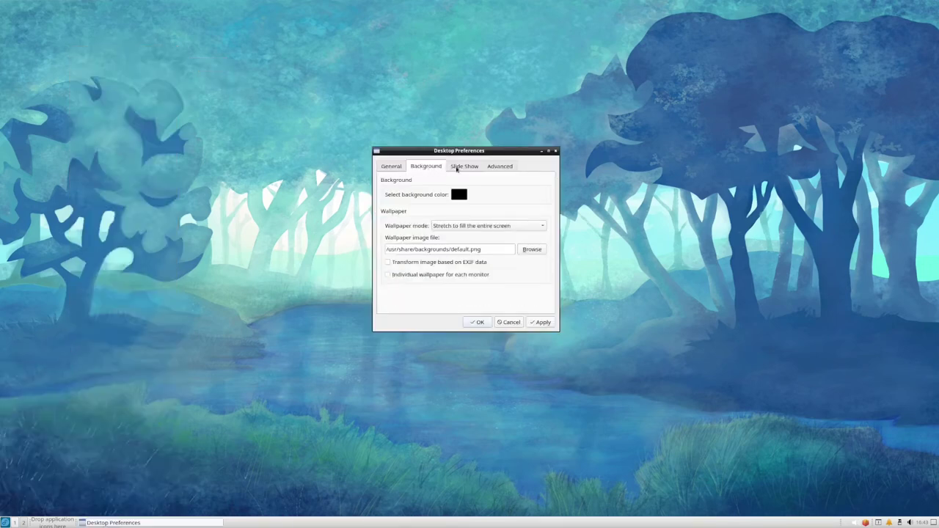
{"action": "left_click", "coordinate": [461, 166]}
{"action": "left_click", "coordinate": [496, 165]}
{"action": "left_click", "coordinate": [431, 167]}
{"action": "left_click", "coordinate": [391, 165]}
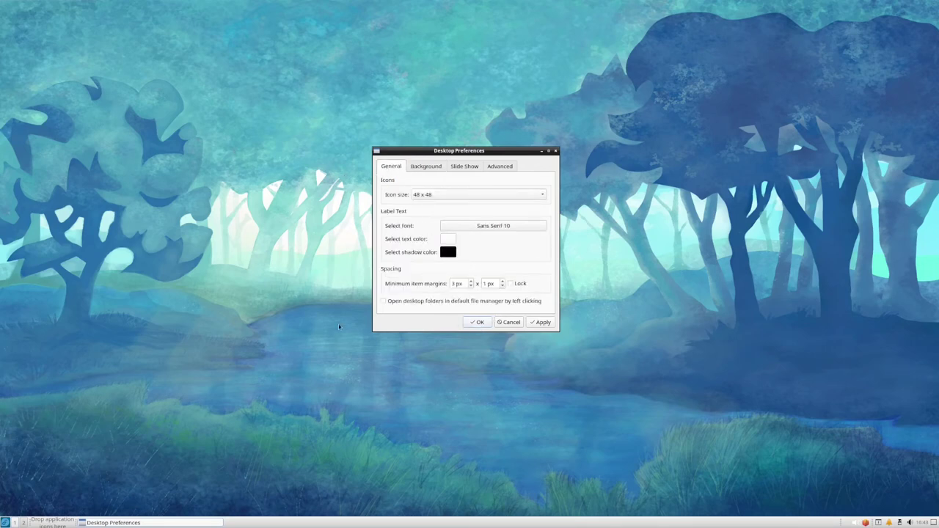
{"action": "left_click", "coordinate": [469, 323]}
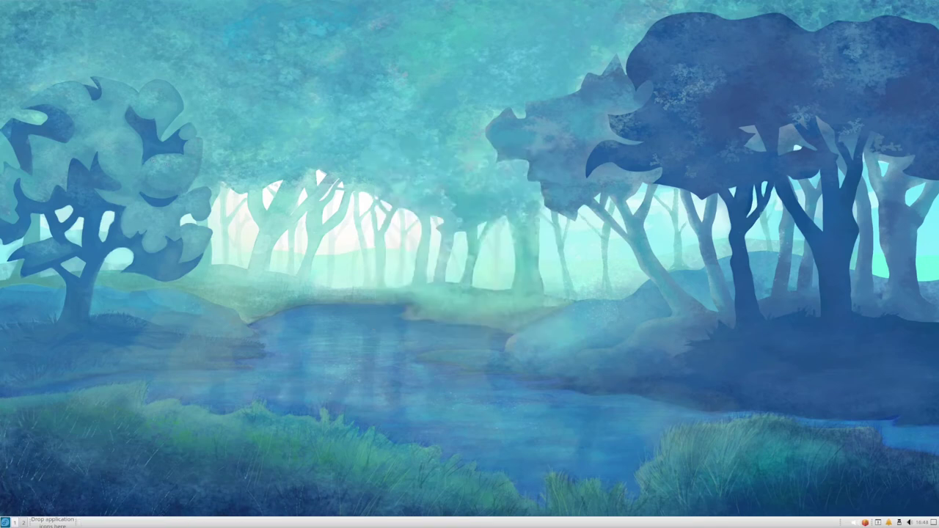
Browse System Tools in the LXQt menu, then choose Lock Screen from the menu.
{"action": "left_click", "coordinate": [5, 522]}
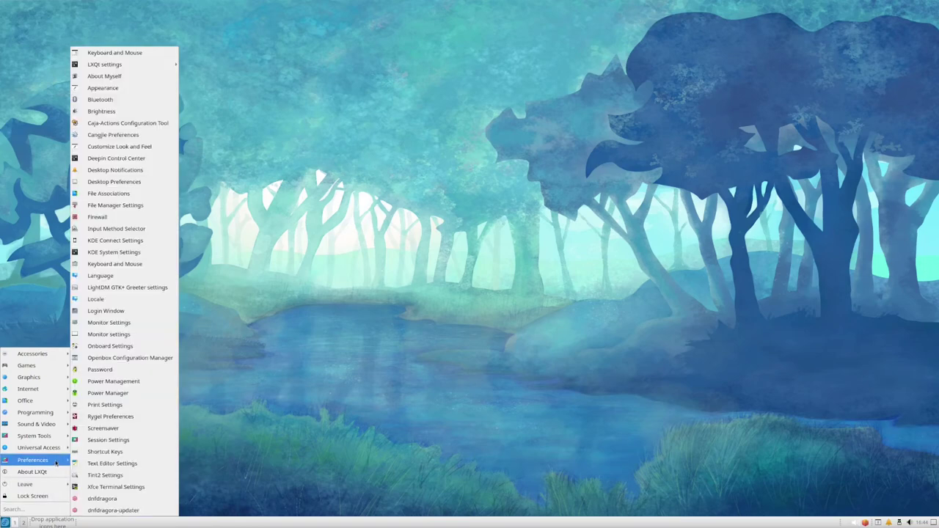
{"action": "mouse_move", "coordinate": [53, 439]}
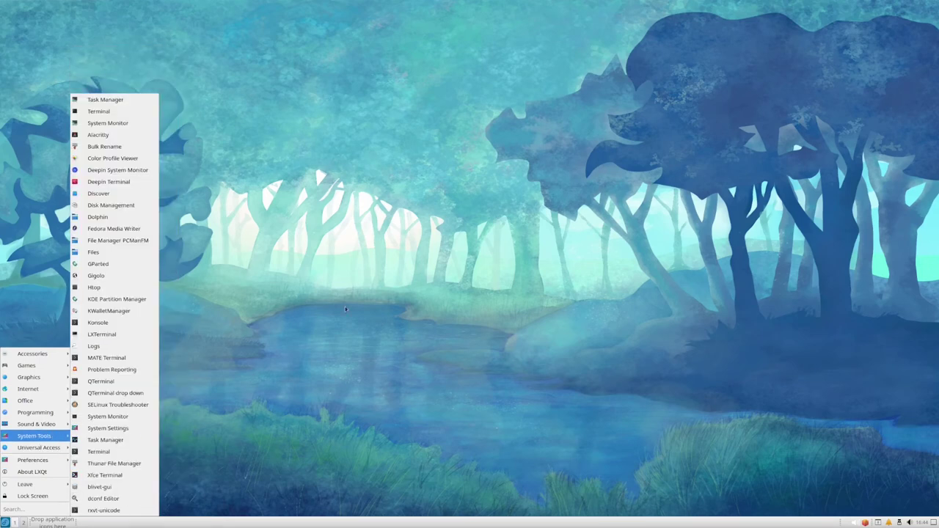
{"action": "left_click", "coordinate": [593, 374]}
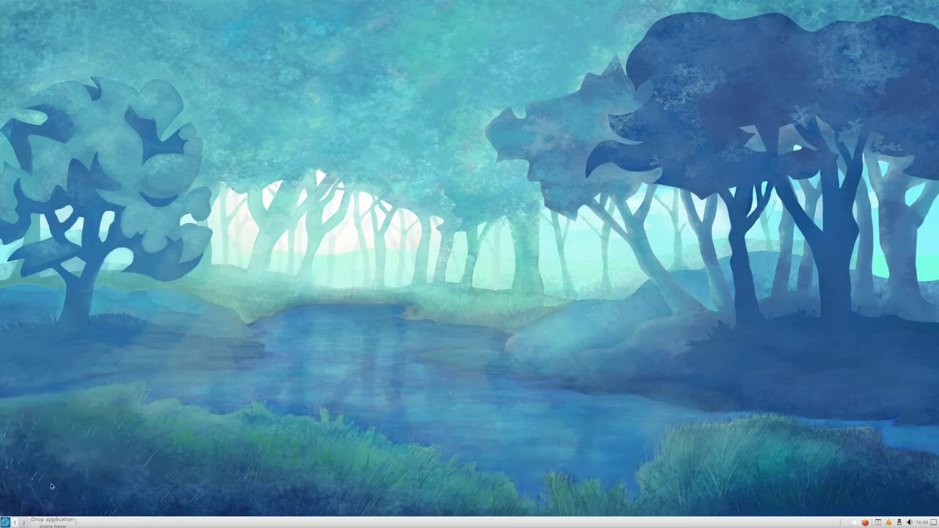
{"action": "key", "text": "super"}
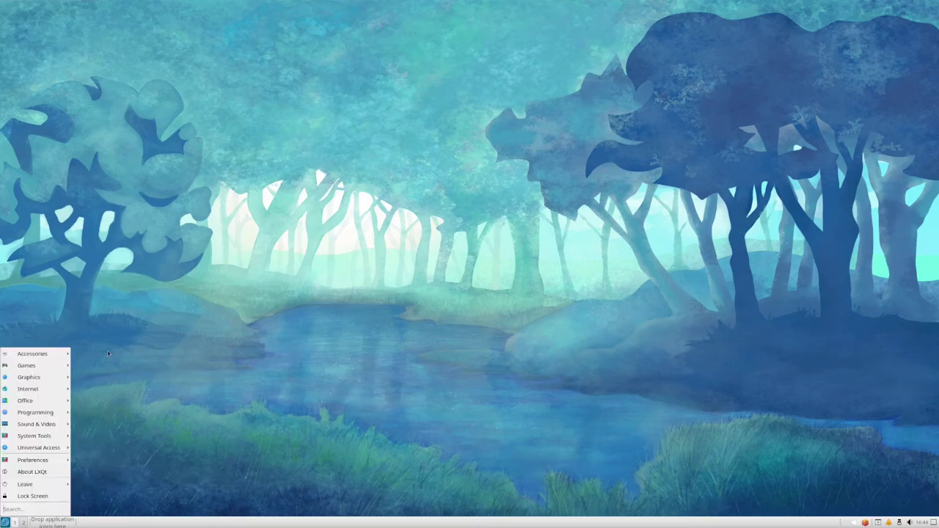
{"action": "left_click", "coordinate": [347, 360]}
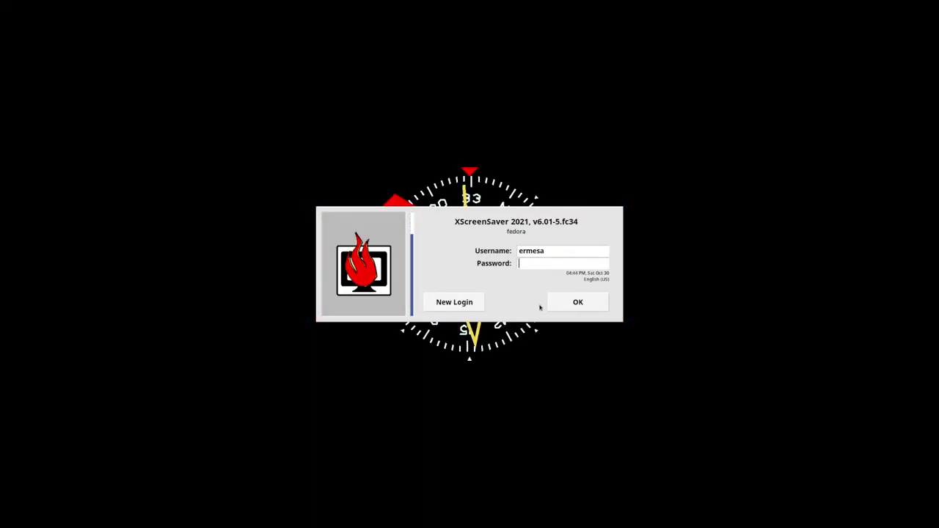
Type the account password into the XScreenSaver prompt and submit it.
{"action": "type", "text": "•••••••••••"}
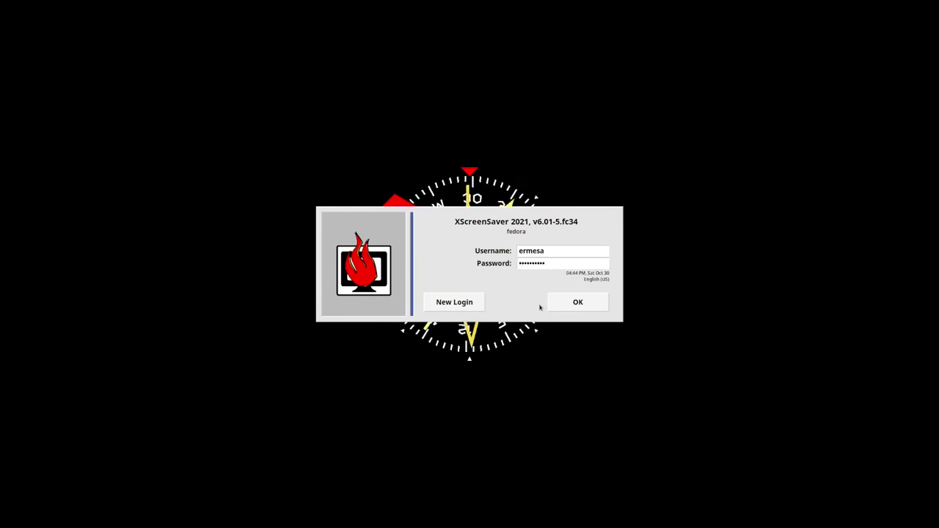
{"action": "key", "text": "Return"}
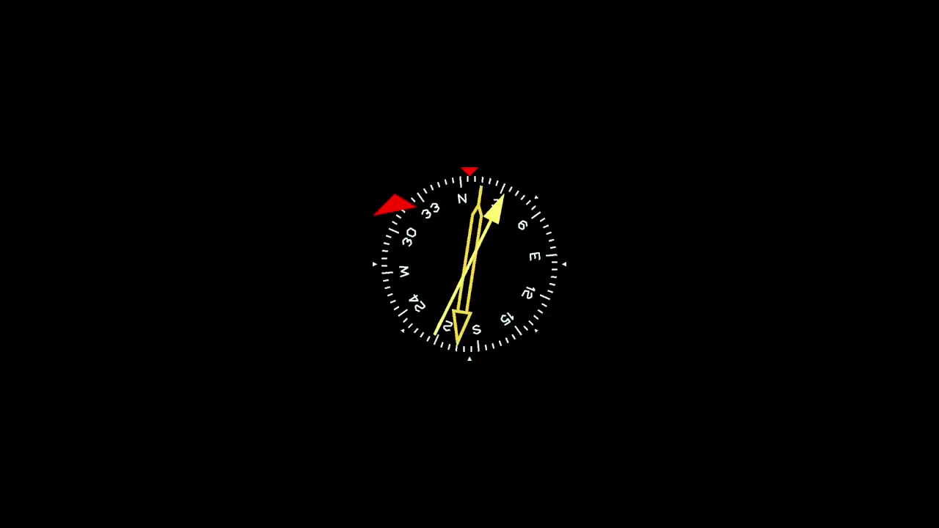
Enter the account password again at the unlock prompt.
{"action": "mouse_move", "coordinate": [536, 267]}
{"action": "type", "text": "•••••••••••••"}
{"action": "key", "text": "Return"}
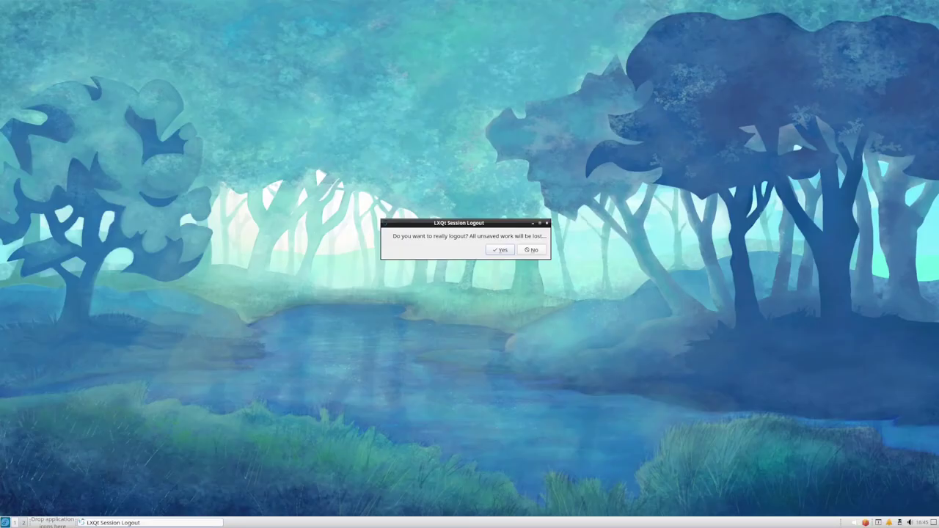
Confirm the LXQt logout and sign in to the MATE session with the password.
{"action": "left_click", "coordinate": [500, 250]}
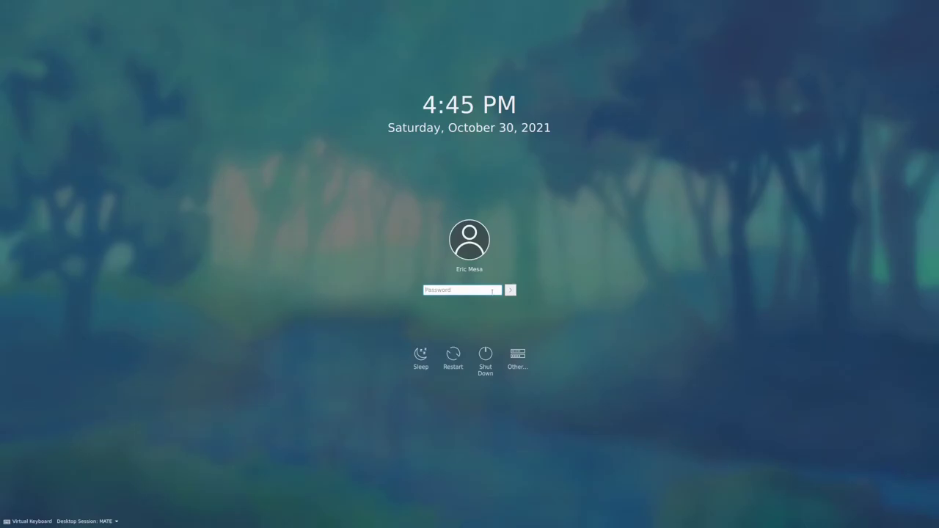
{"action": "type", "text": "•"}
{"action": "type", "text": "•••••••••••"}
{"action": "key", "text": "Return"}
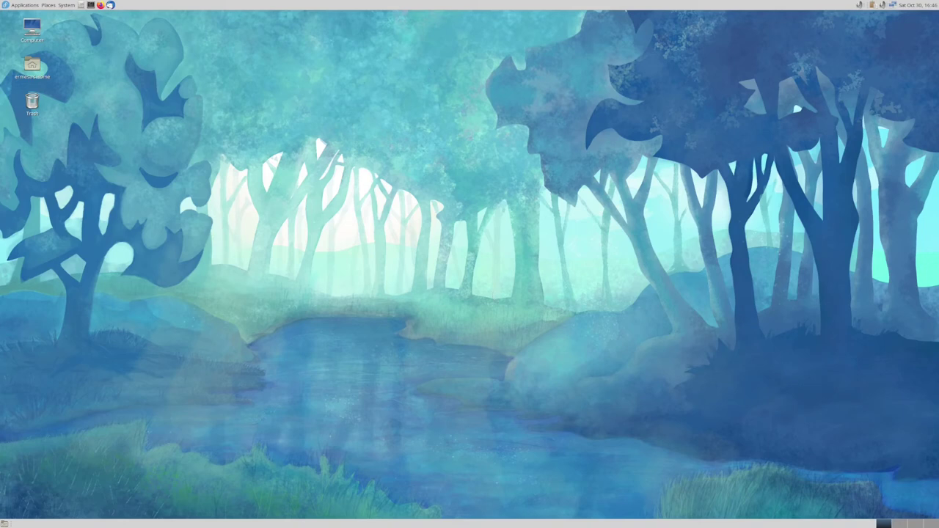
Launch Firefox from Applications > Internet in the MATE top panel menu.
{"action": "left_click", "coordinate": [66, 5]}
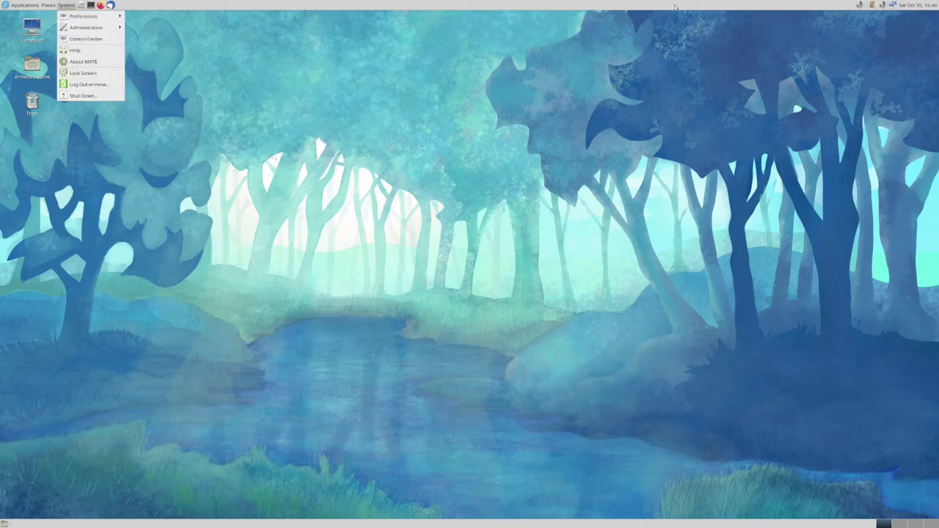
{"action": "left_click", "coordinate": [25, 5]}
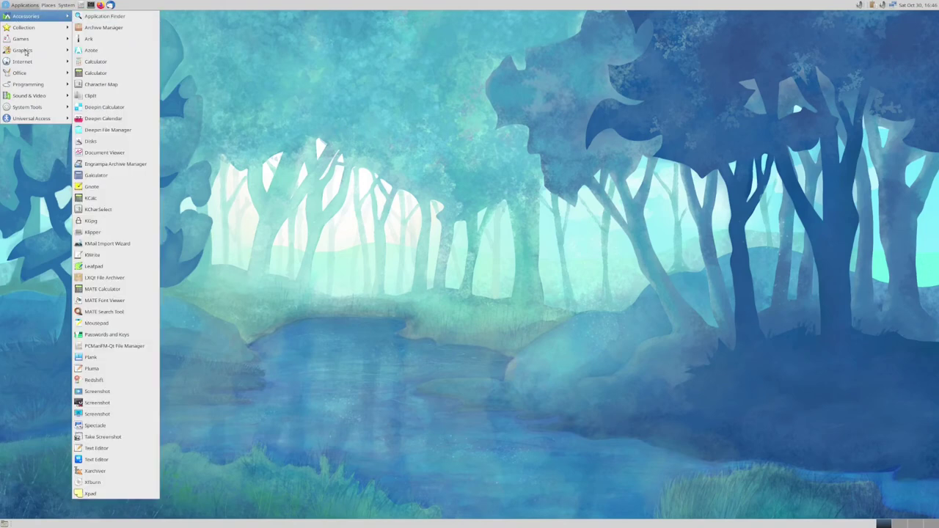
{"action": "mouse_move", "coordinate": [22, 61]}
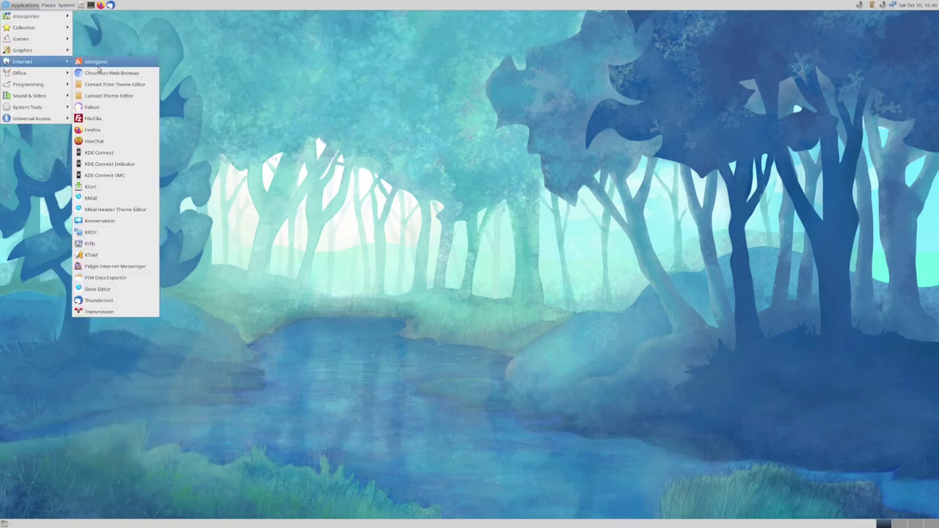
{"action": "left_click", "coordinate": [135, 130]}
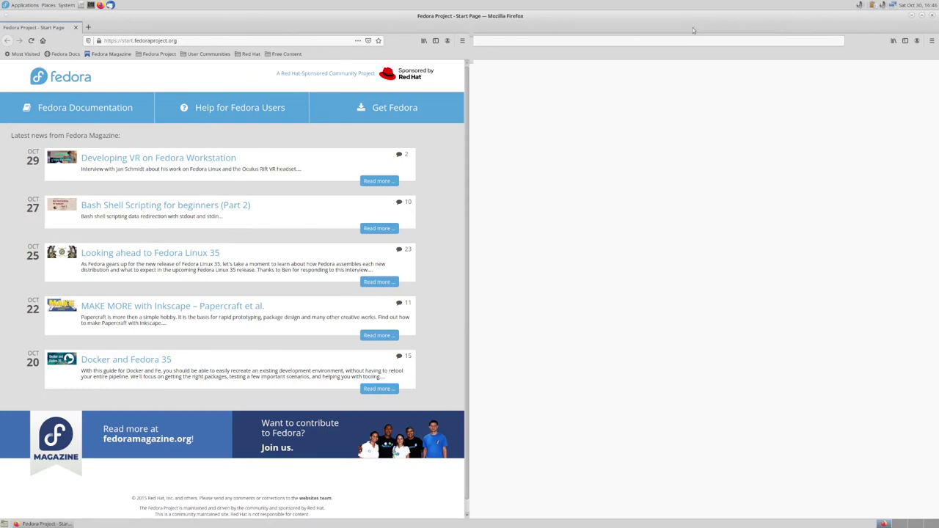
Re-maximize Firefox, check the clipboard and network tray menus, then show the Places menu.
{"action": "left_click_drag", "start_coordinate": [470, 35], "coordinate": [573, 20]}
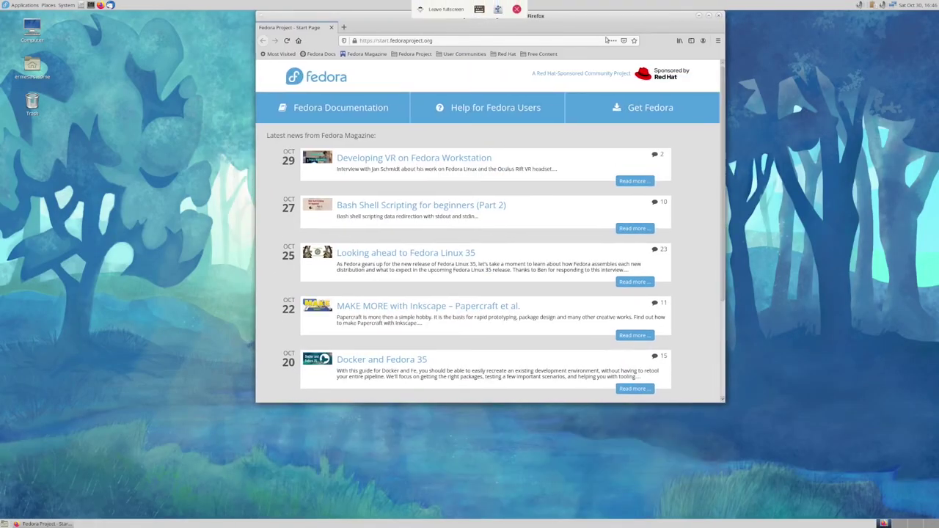
{"action": "left_click", "coordinate": [709, 16]}
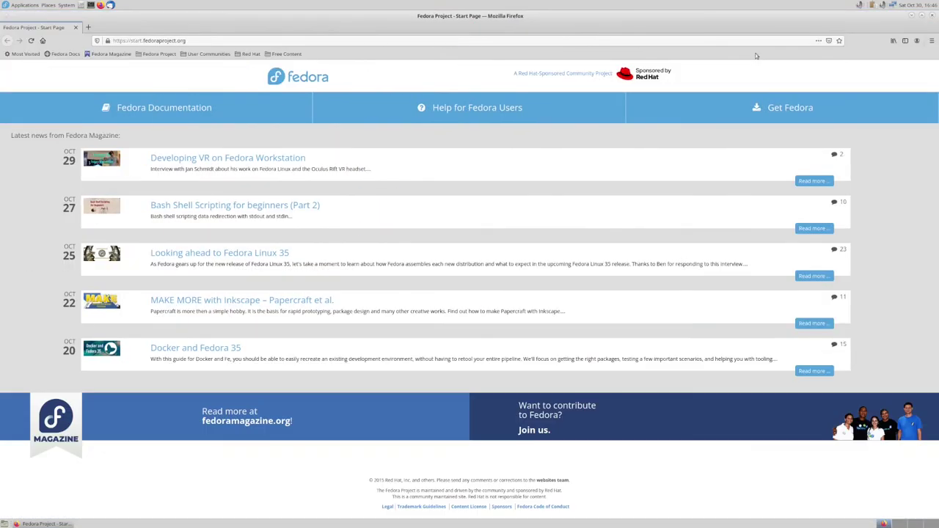
{"action": "left_click", "coordinate": [882, 5]}
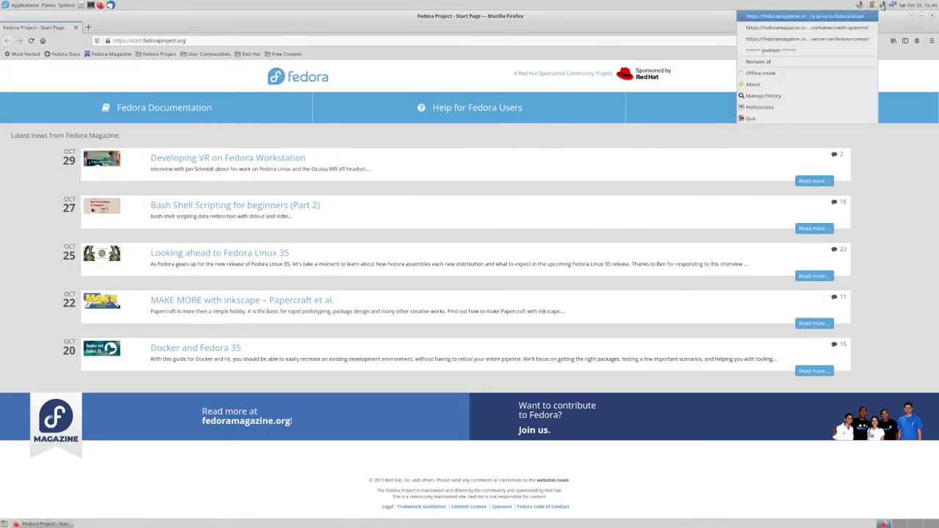
{"action": "left_click", "coordinate": [883, 5]}
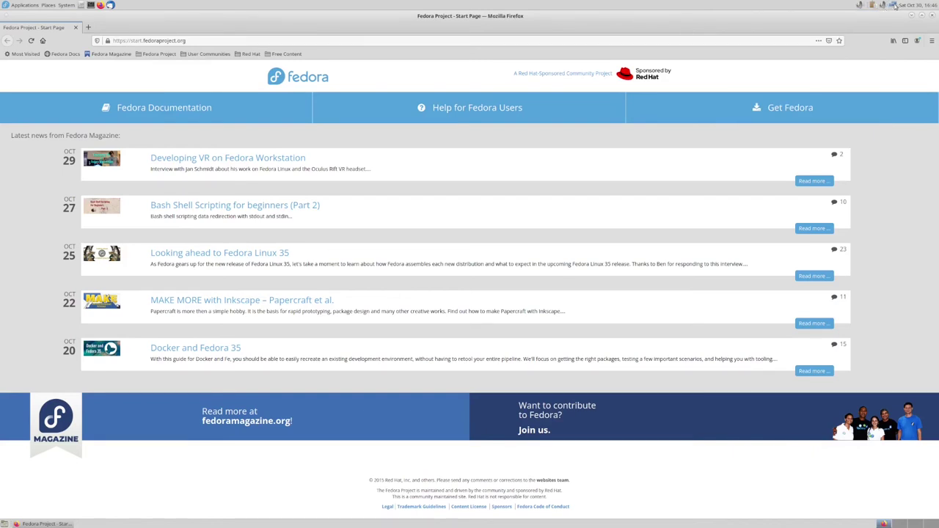
{"action": "left_click", "coordinate": [895, 5]}
{"action": "left_click", "coordinate": [895, 6]}
{"action": "left_click", "coordinate": [26, 5]}
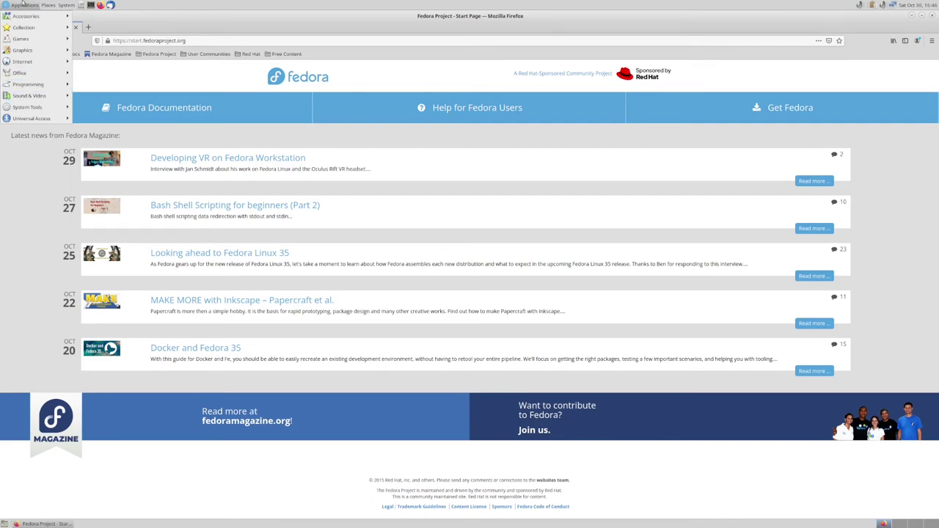
{"action": "mouse_move", "coordinate": [48, 5]}
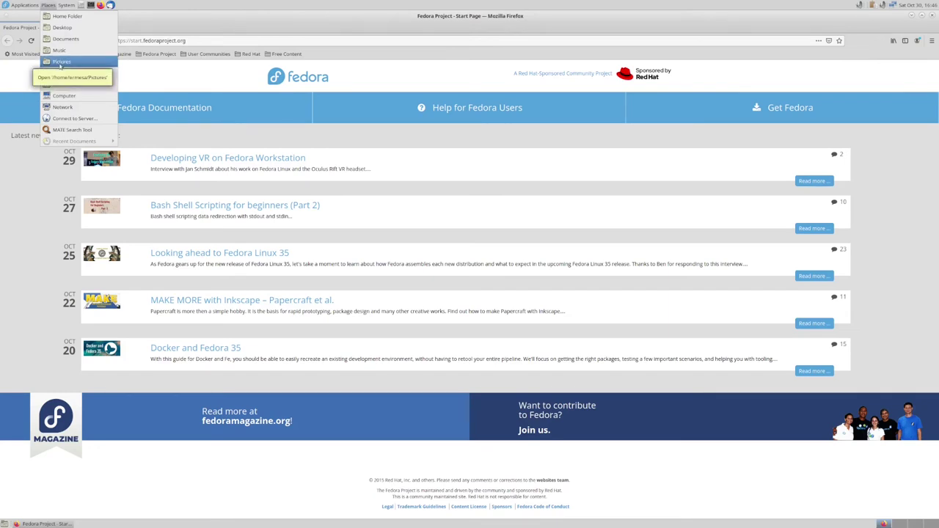
Center the home folder window and view Caja's version in Help > About.
{"action": "left_click", "coordinate": [174, 3]}
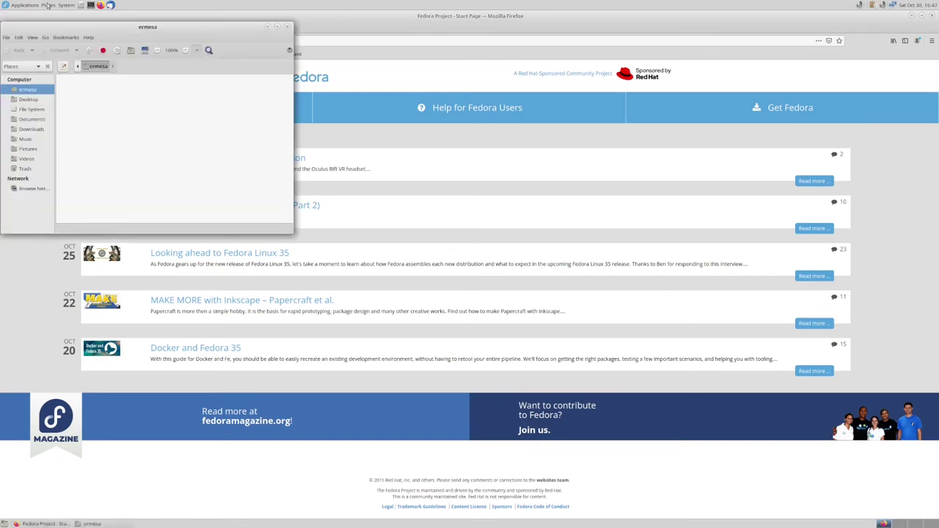
{"action": "left_click_drag", "start_coordinate": [156, 27], "coordinate": [461, 171]}
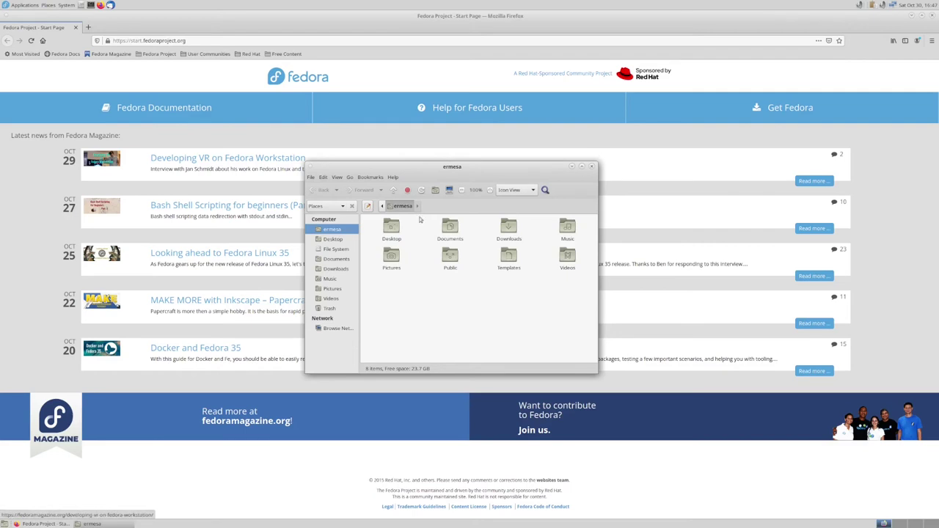
{"action": "left_click", "coordinate": [394, 178]}
{"action": "left_click", "coordinate": [404, 202]}
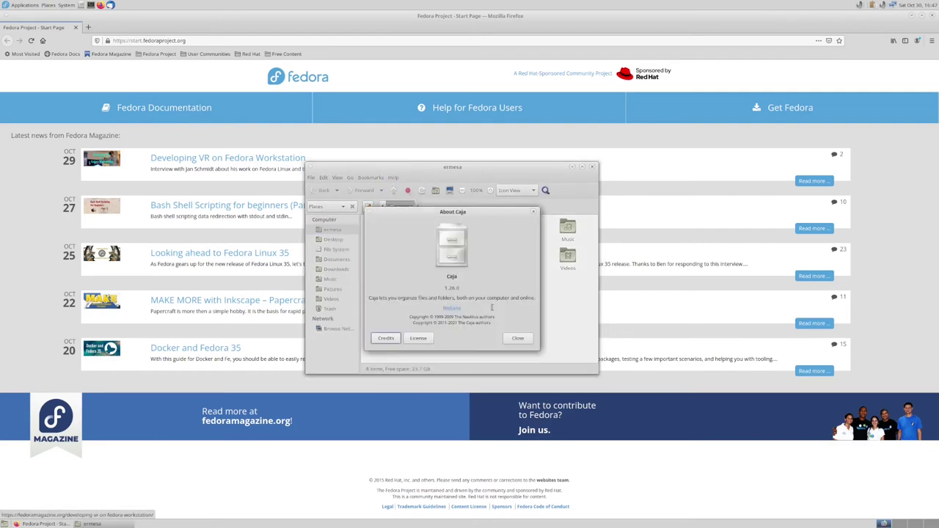
{"action": "left_click", "coordinate": [517, 338]}
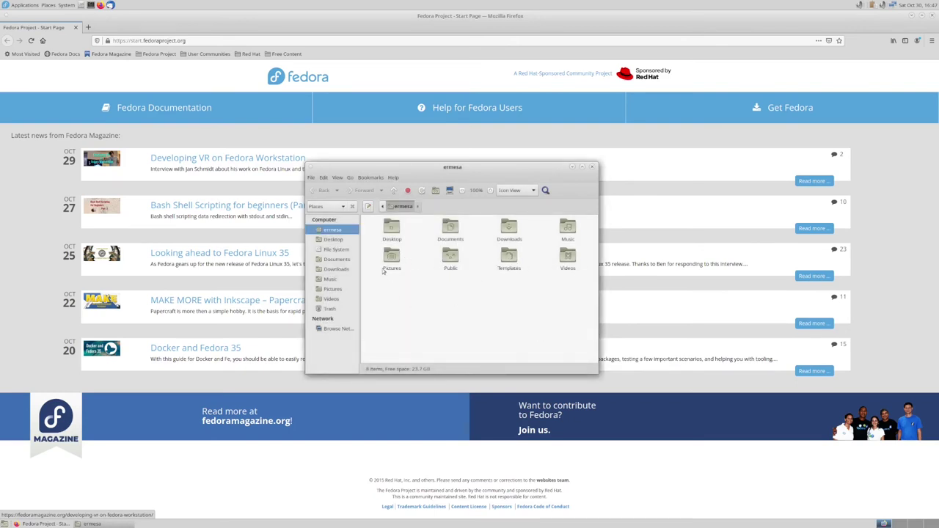
Keep the side pane on Places, close the home window, and show About MATE.
{"action": "left_click", "coordinate": [342, 208]}
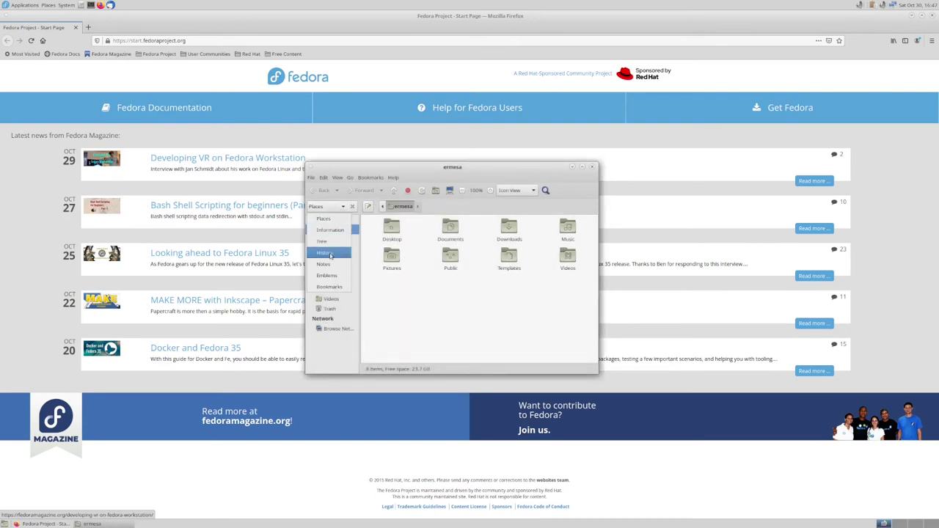
{"action": "left_click", "coordinate": [325, 219]}
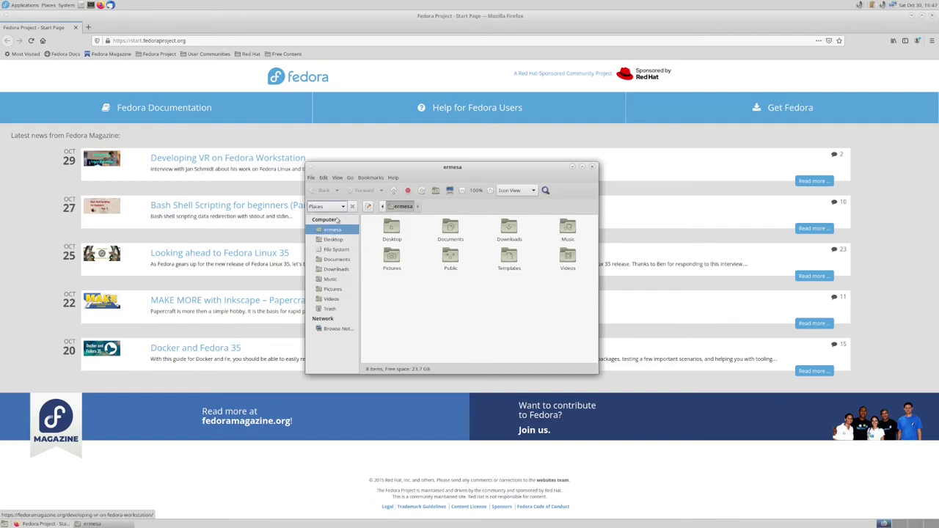
{"action": "left_click", "coordinate": [592, 166]}
{"action": "left_click", "coordinate": [64, 6]}
{"action": "left_click", "coordinate": [64, 6]}
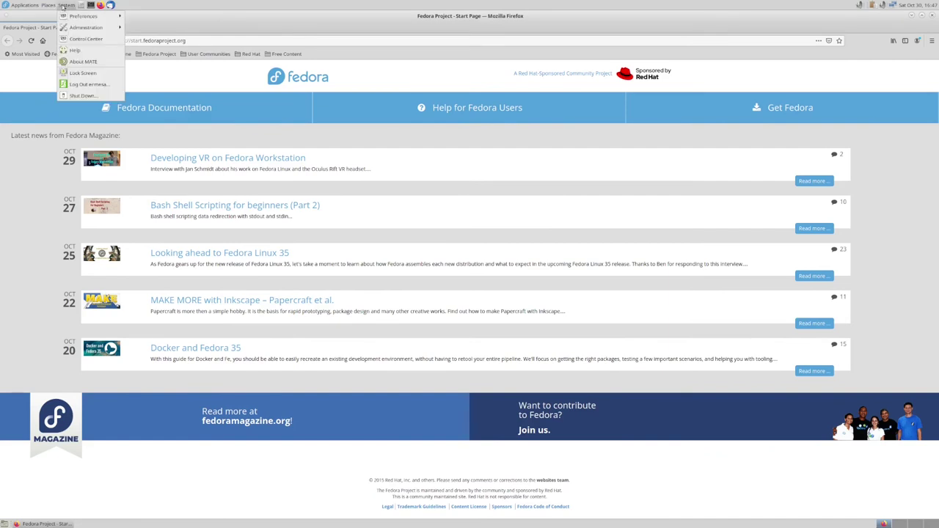
{"action": "left_click", "coordinate": [83, 62]}
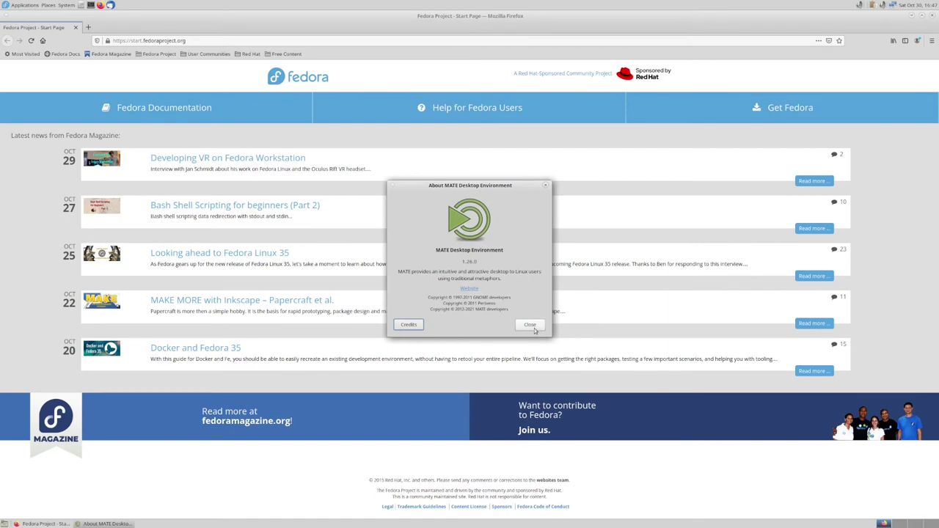
Close the About MATE dialog and the Firefox window.
{"action": "left_click_drag", "start_coordinate": [457, 297], "coordinate": [509, 297]}
{"action": "left_click", "coordinate": [504, 309]}
{"action": "left_click", "coordinate": [530, 324]}
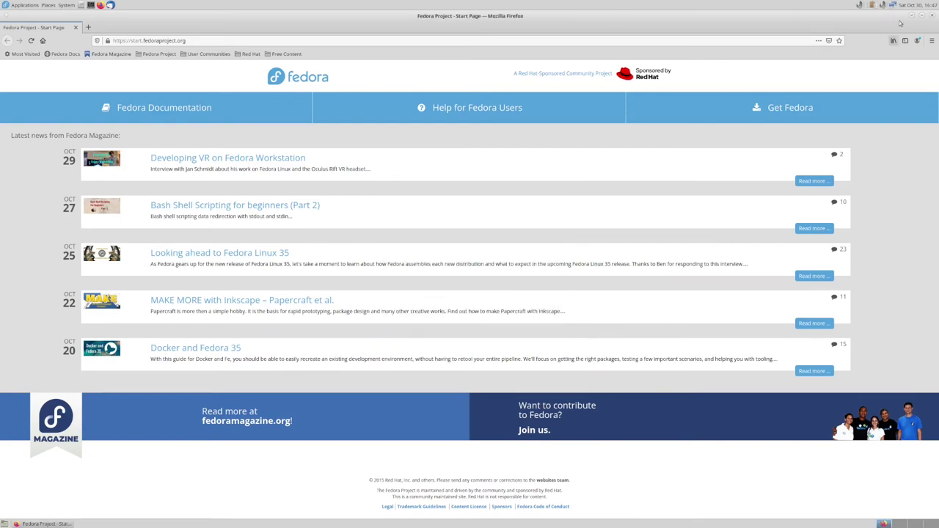
{"action": "left_click", "coordinate": [932, 16]}
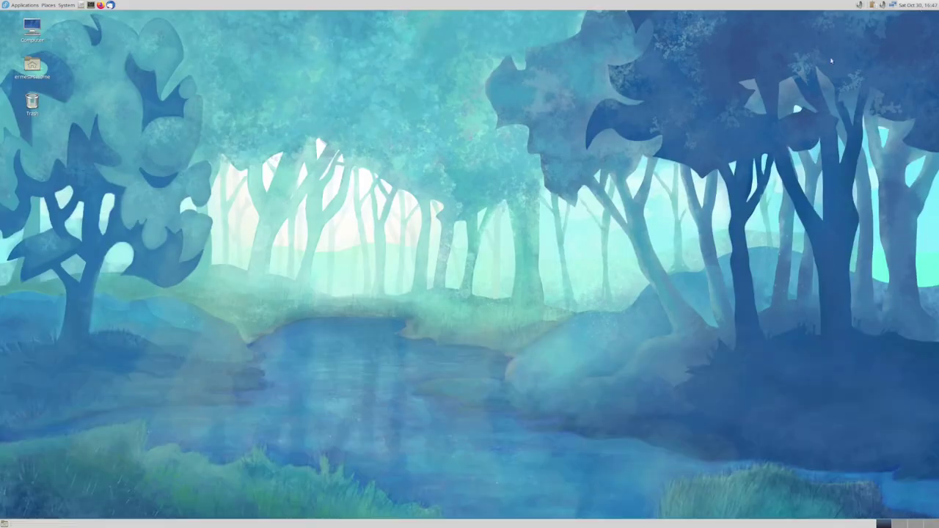
Relaunch Firefox from the top panel's launcher.
{"action": "left_click", "coordinate": [66, 5]}
{"action": "left_click", "coordinate": [309, 114]}
{"action": "right_click", "coordinate": [219, 3]}
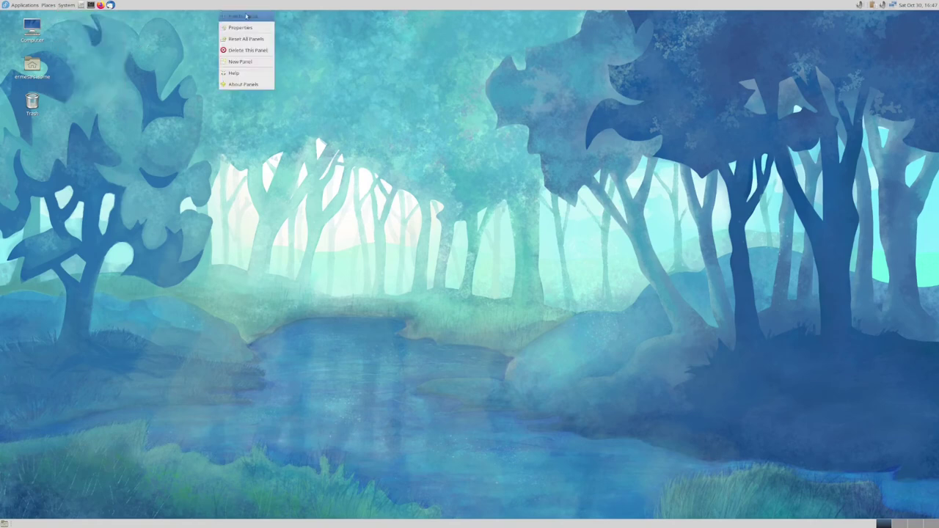
{"action": "left_click", "coordinate": [490, 217]}
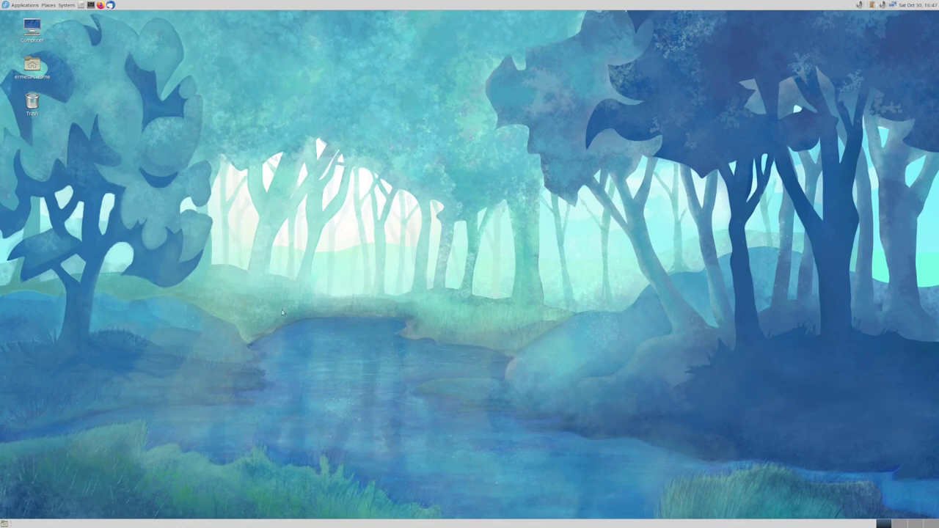
{"action": "left_click", "coordinate": [100, 5]}
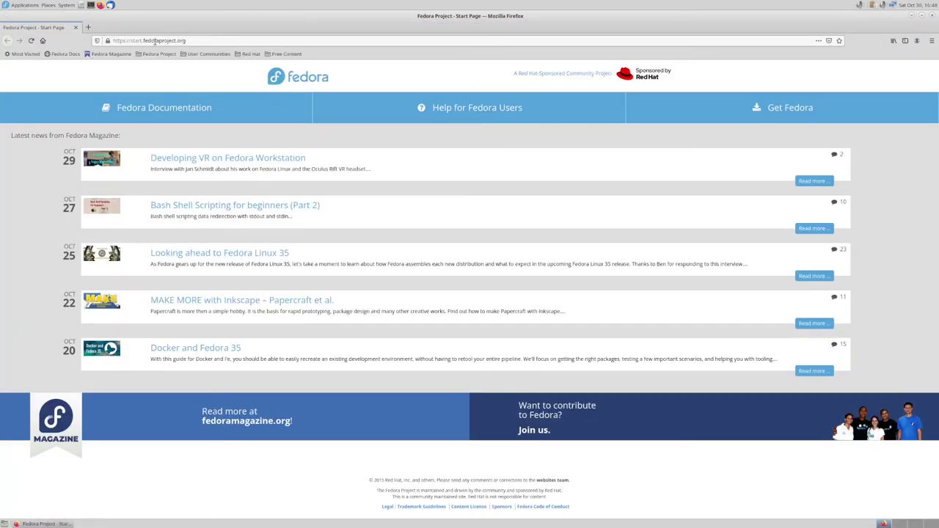
Load ericsbinaryworld.com in Firefox.
{"action": "left_click", "coordinate": [150, 41]}
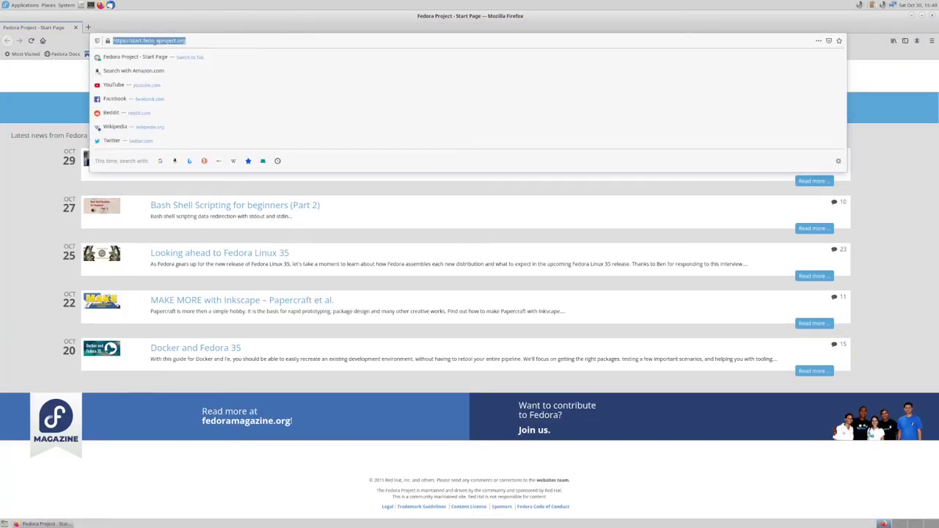
{"action": "type", "text": "ericsbinaryworld.com"}
{"action": "key", "text": "Return"}
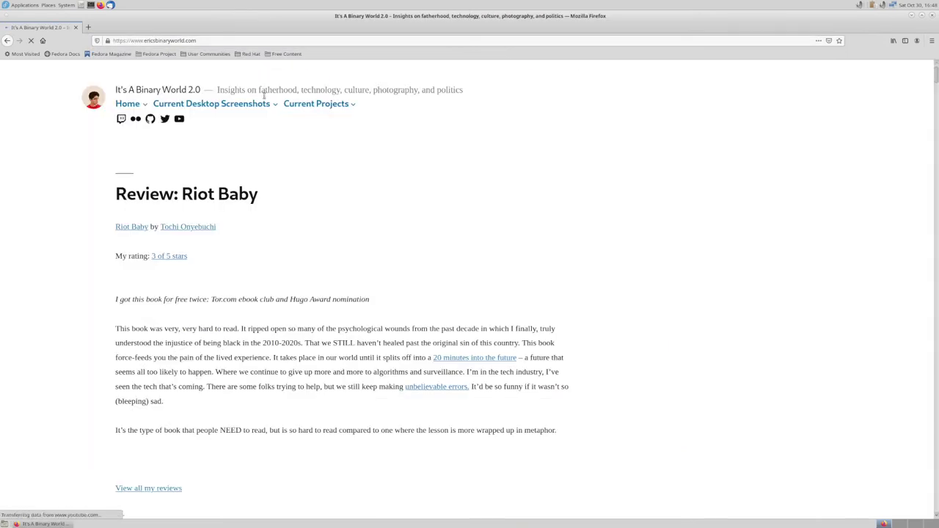
Browse the blog's Gnome 2009 and Earlier screenshots page, then close Firefox.
{"action": "mouse_move", "coordinate": [256, 107]}
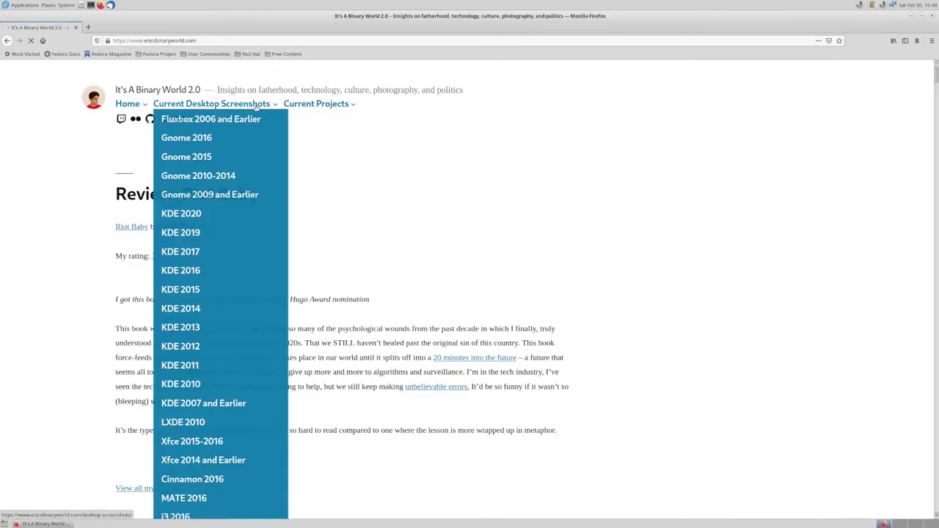
{"action": "left_click", "coordinate": [226, 195]}
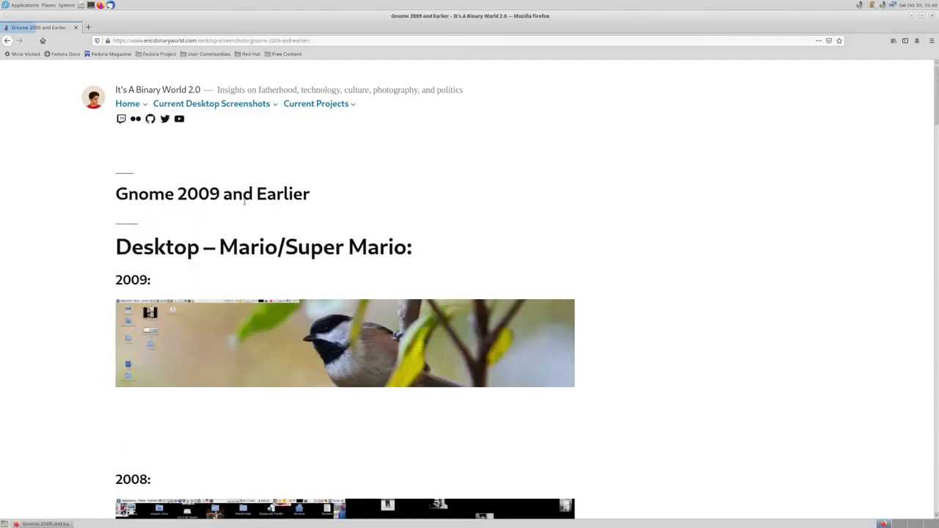
{"action": "scroll", "coordinate": [276, 191], "scroll_direction": "down", "scroll_amount": 3}
{"action": "scroll", "coordinate": [278, 188], "scroll_direction": "down", "scroll_amount": 12}
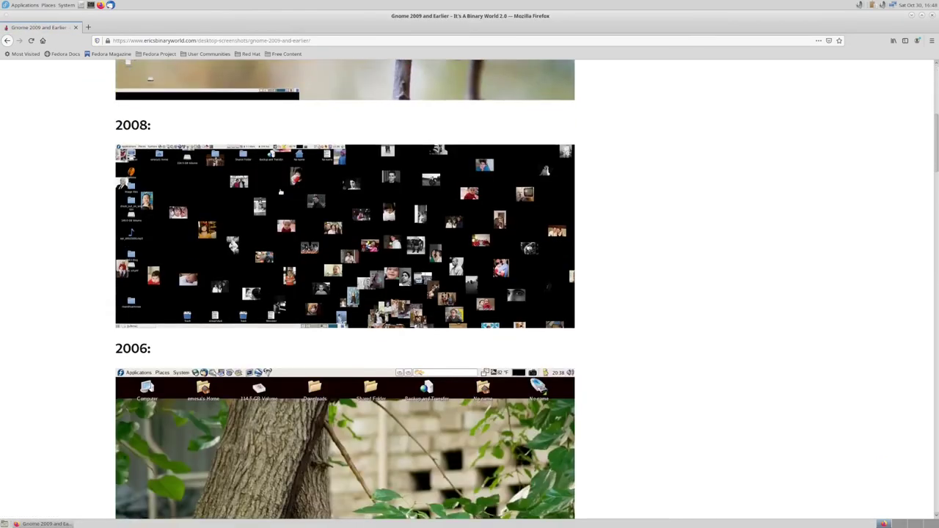
{"action": "scroll", "coordinate": [279, 192], "scroll_direction": "down", "scroll_amount": 2}
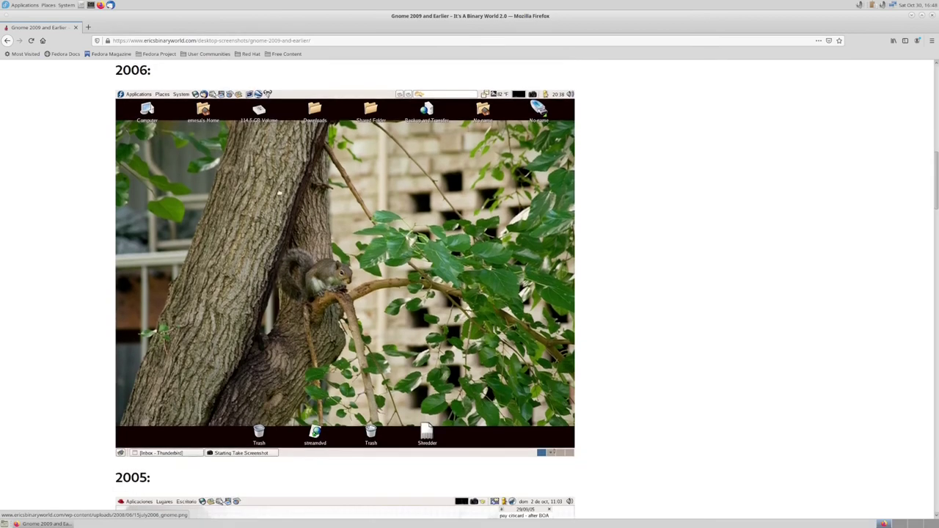
{"action": "scroll", "coordinate": [182, 168], "scroll_direction": "up", "scroll_amount": 1}
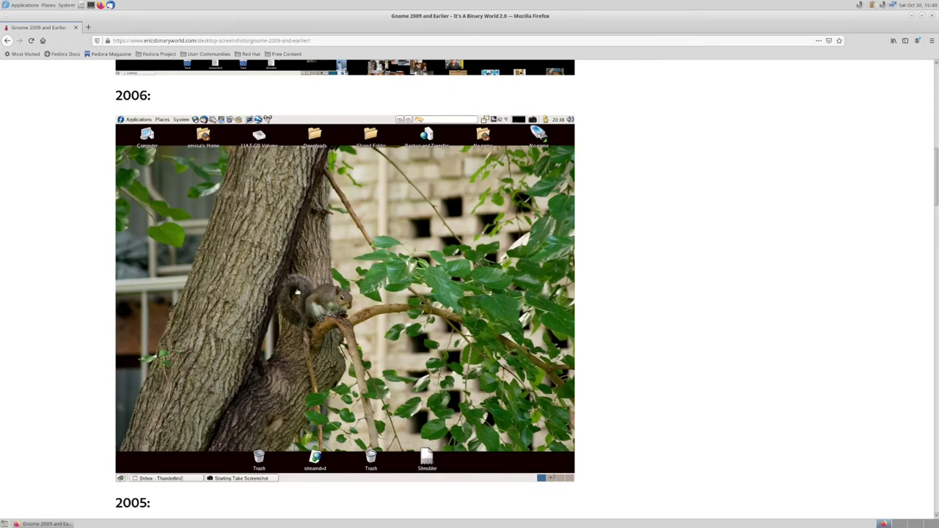
{"action": "left_click", "coordinate": [933, 15]}
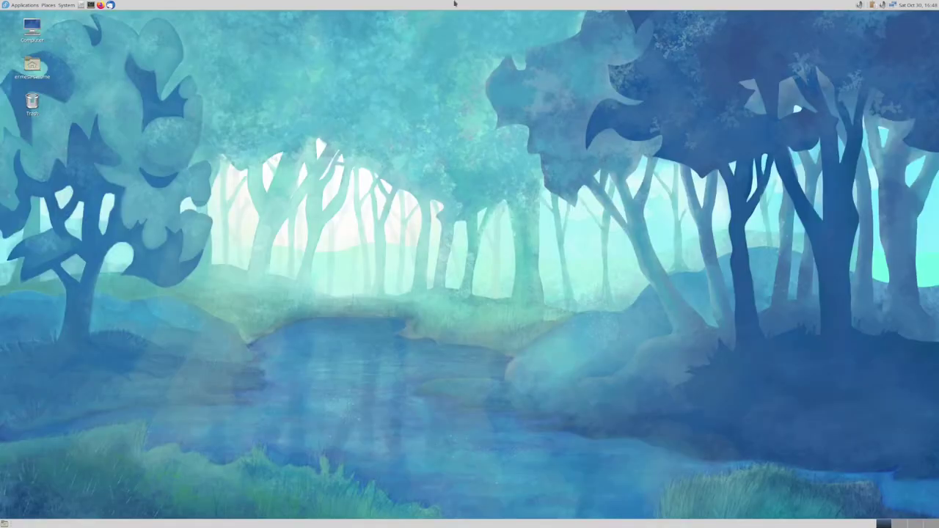
Log out of MATE through System > Log Out and confirm.
{"action": "left_click", "coordinate": [65, 5]}
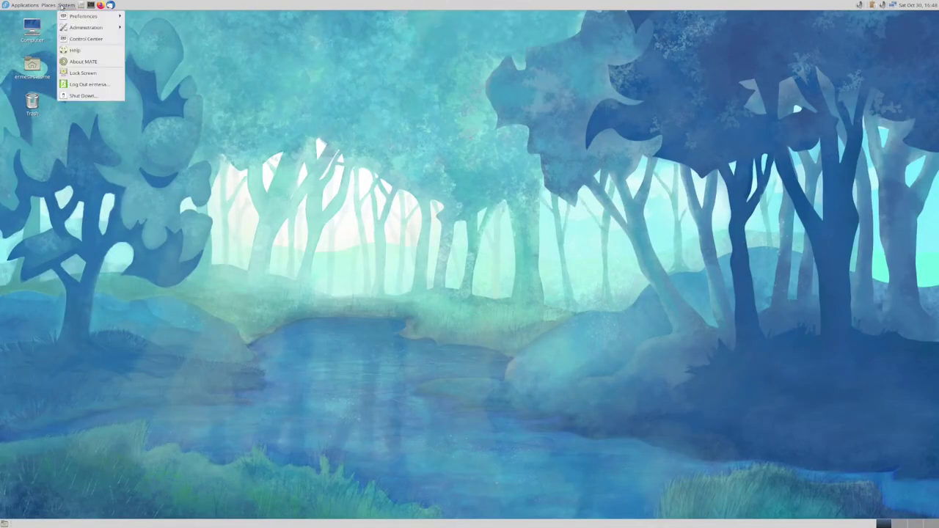
{"action": "left_click", "coordinate": [98, 96]}
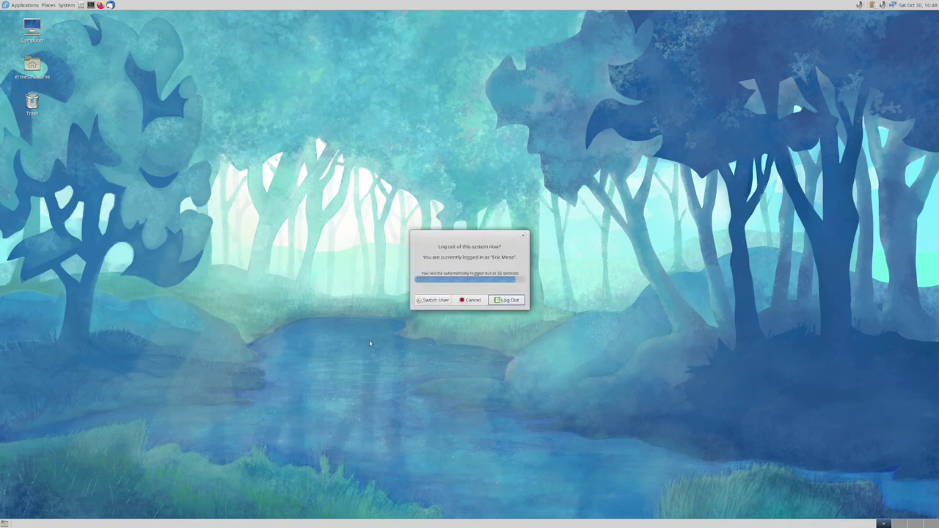
{"action": "left_click", "coordinate": [509, 304]}
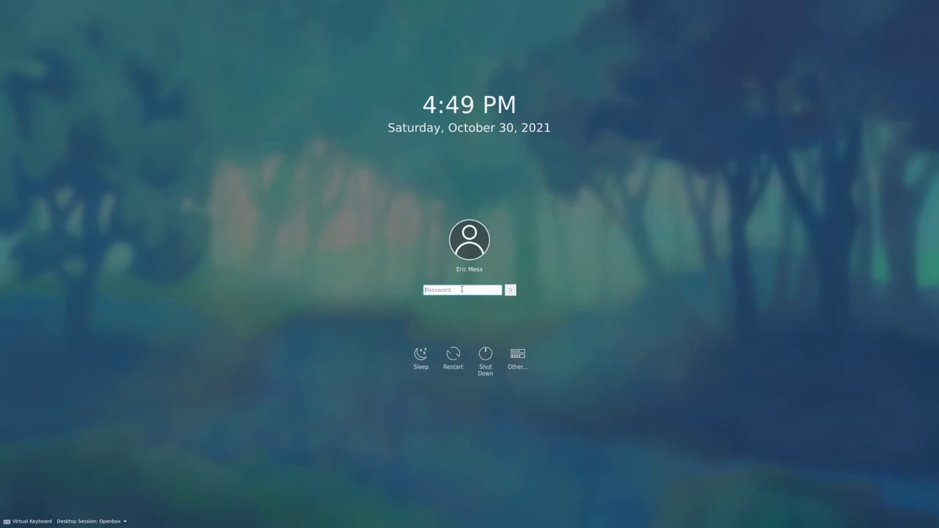
Select the Openbox desktop session and sign in with the account password.
{"action": "left_click", "coordinate": [124, 522]}
{"action": "left_click", "coordinate": [135, 522]}
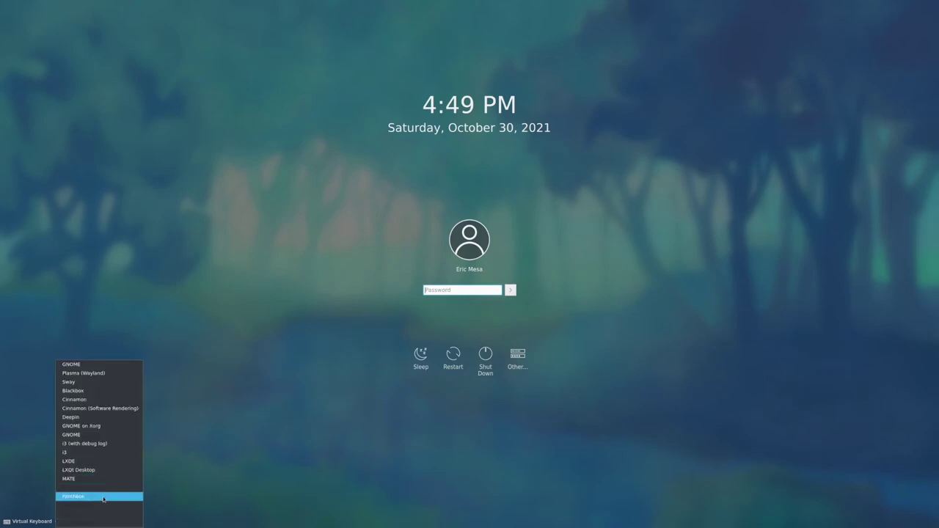
{"action": "left_click", "coordinate": [103, 487]}
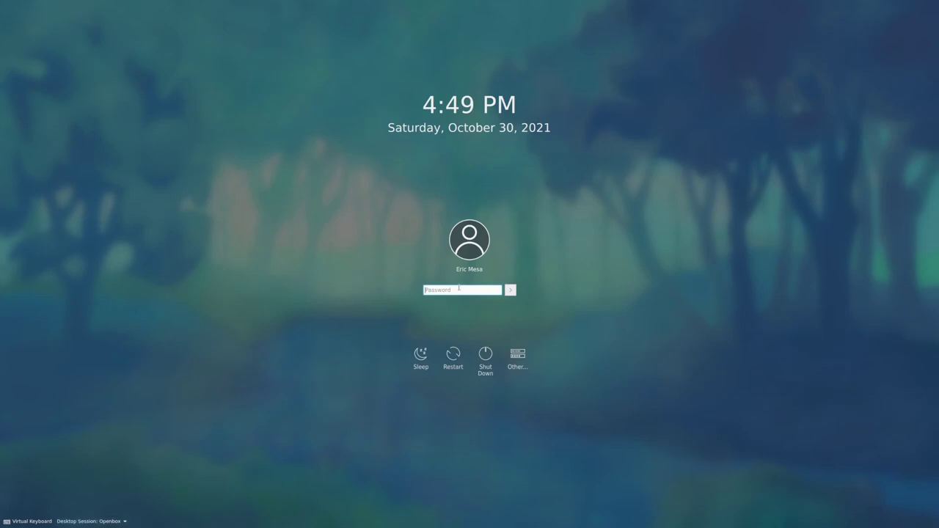
{"action": "type", "text": "**********"}
{"action": "key", "text": "Return"}
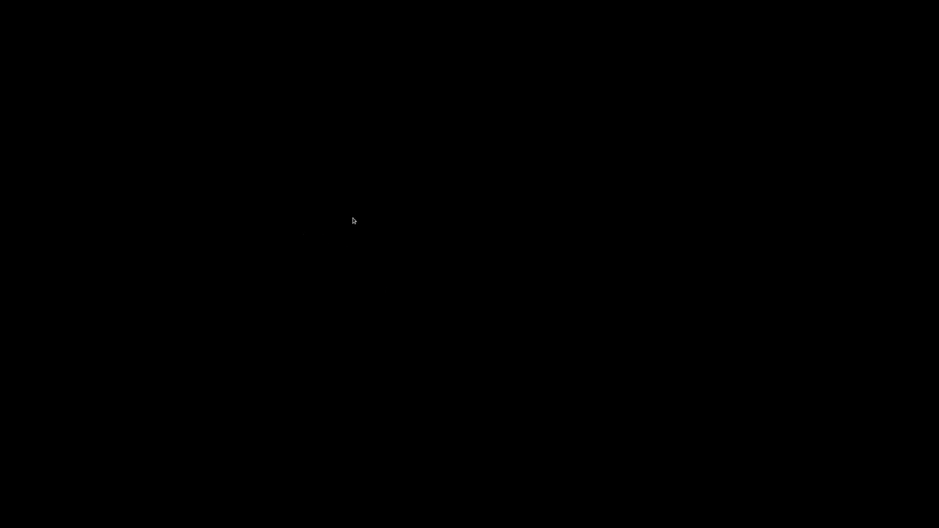
Browse the Openbox desktop menu's Terminals, Applications and Preferences submenus.
{"action": "right_click", "coordinate": [430, 199]}
{"action": "right_click", "coordinate": [390, 331]}
{"action": "left_click", "coordinate": [251, 373]}
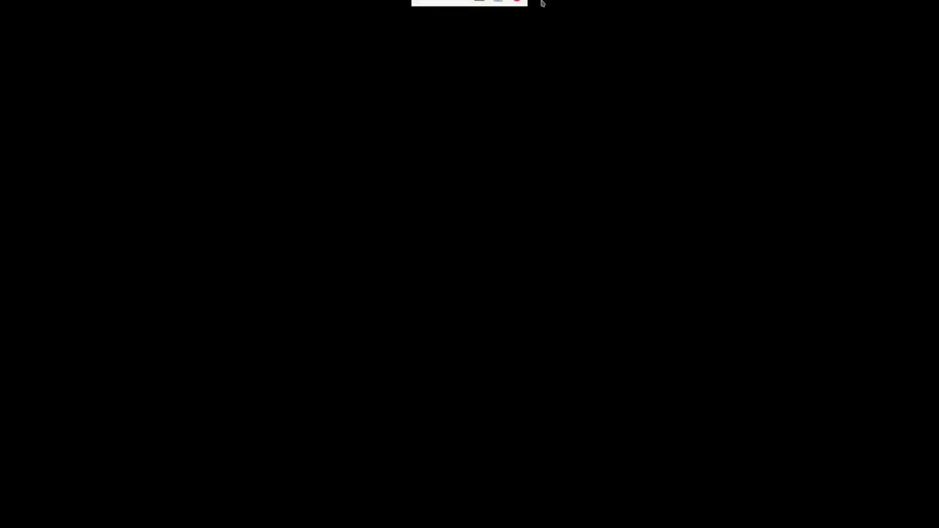
{"action": "right_click", "coordinate": [341, 116]}
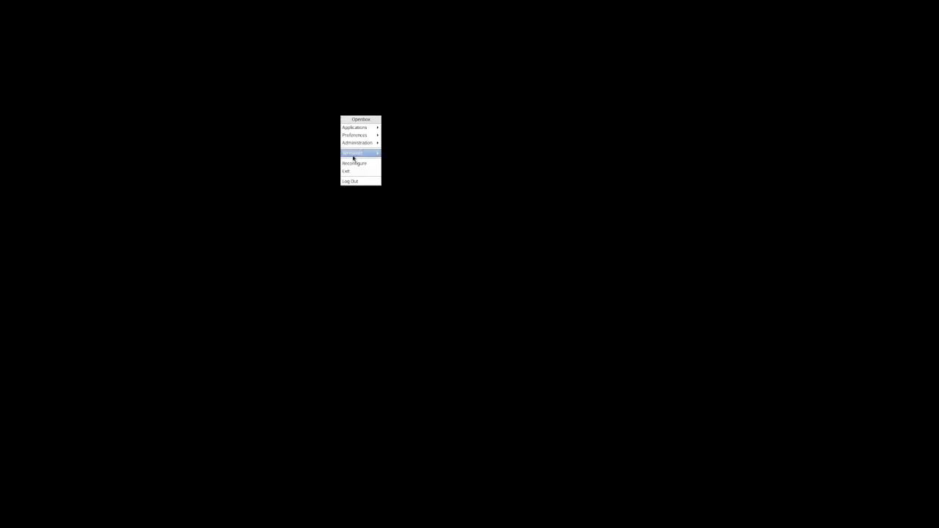
{"action": "mouse_move", "coordinate": [353, 157]}
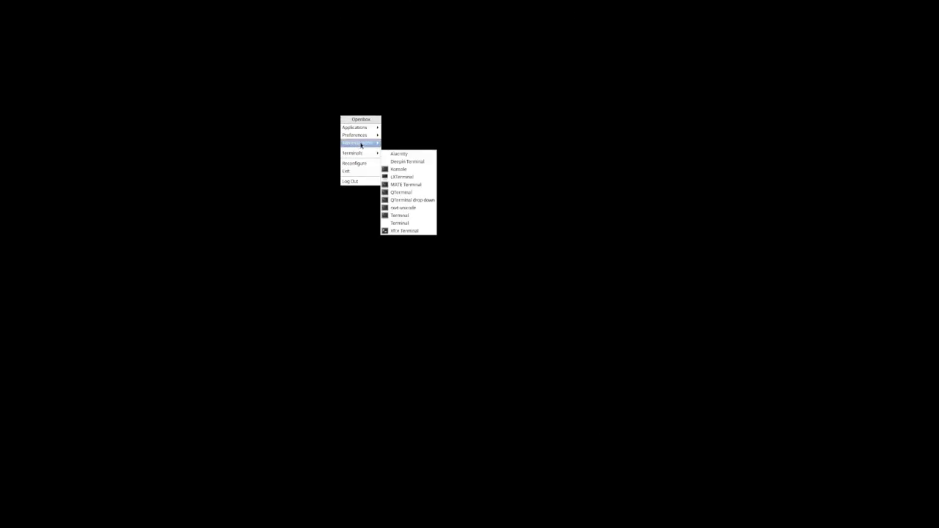
{"action": "mouse_move", "coordinate": [368, 138]}
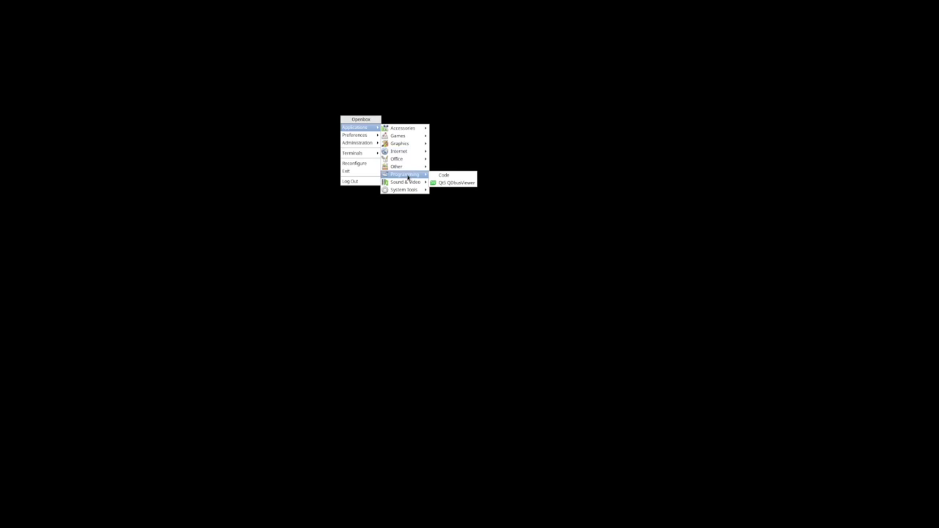
{"action": "mouse_move", "coordinate": [412, 162]}
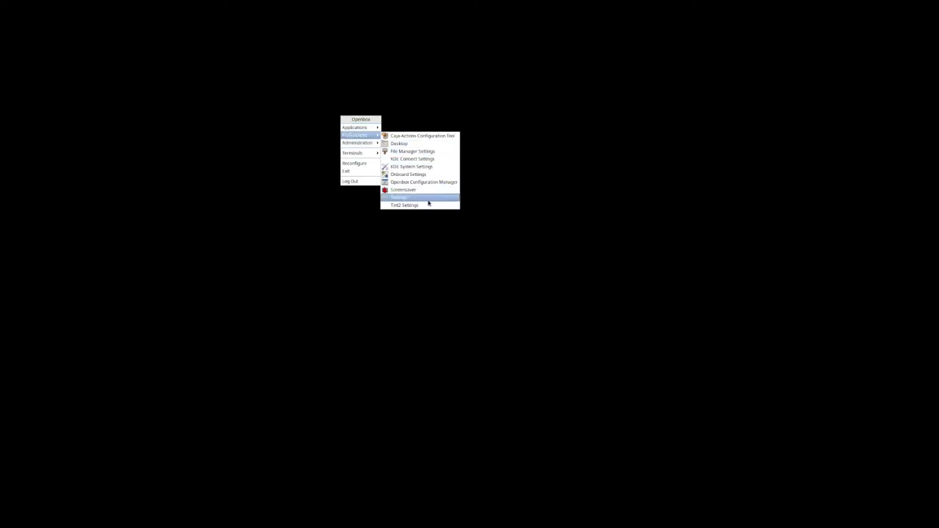
Open Settings, view Color, Printers, Mouse & Touchpad, Displays and Applications, then close it.
{"action": "left_click", "coordinate": [427, 198]}
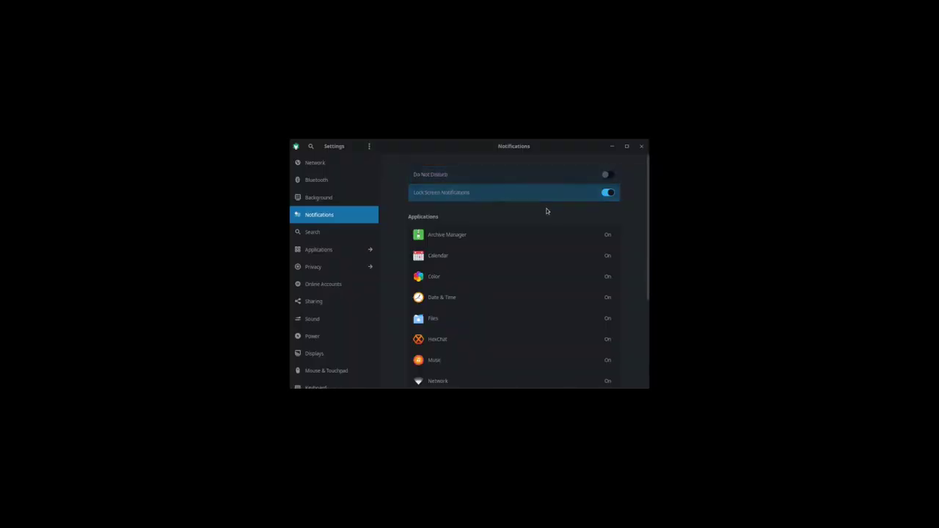
{"action": "scroll", "coordinate": [336, 207], "scroll_direction": "down", "scroll_amount": 5}
{"action": "left_click", "coordinate": [348, 278]}
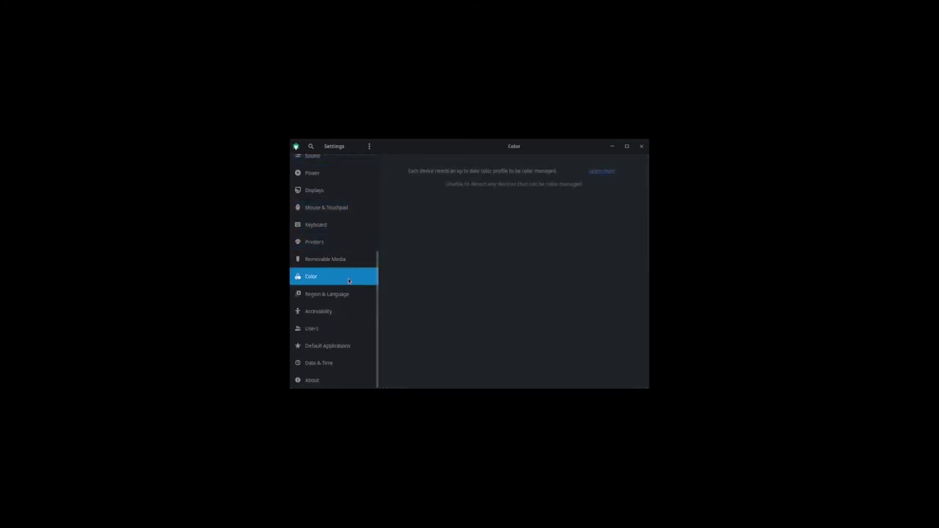
{"action": "left_click", "coordinate": [321, 242]}
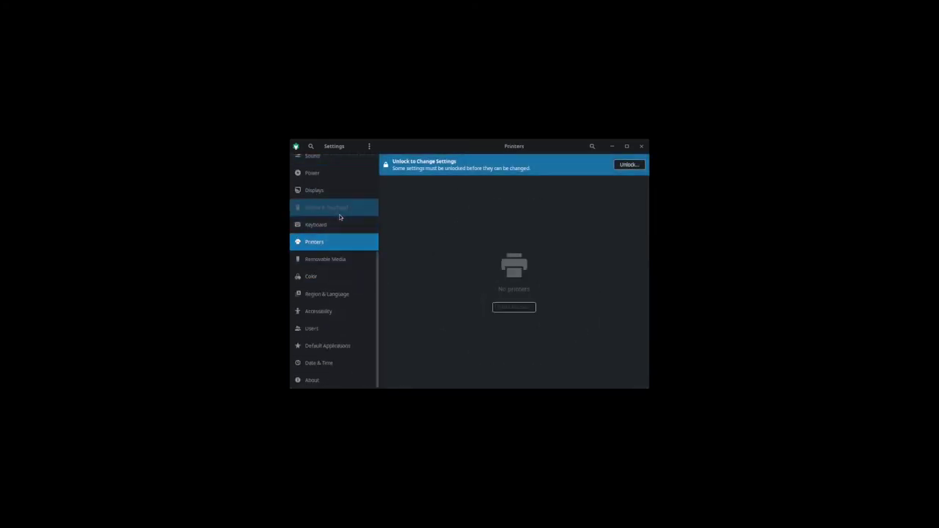
{"action": "left_click", "coordinate": [341, 209]}
{"action": "left_click", "coordinate": [338, 193]}
{"action": "scroll", "coordinate": [339, 198], "scroll_direction": "up", "scroll_amount": 5}
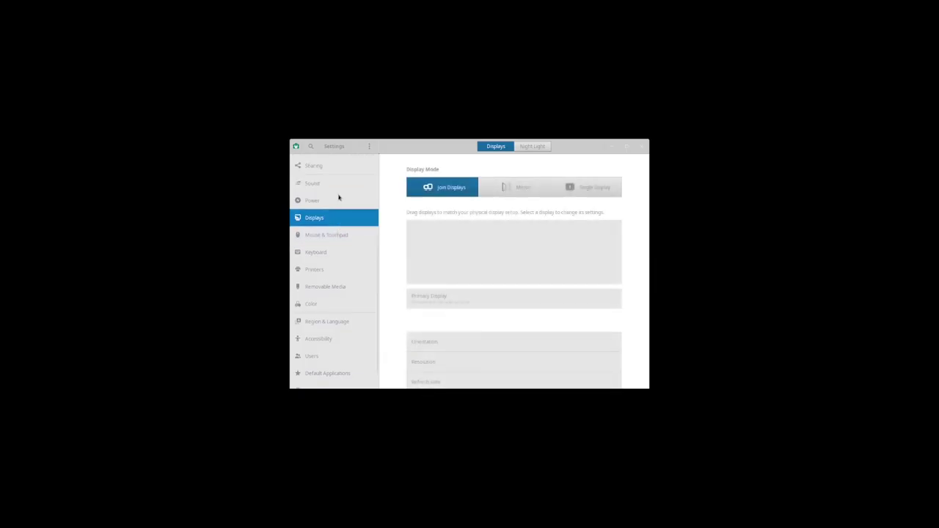
{"action": "left_click", "coordinate": [346, 255]}
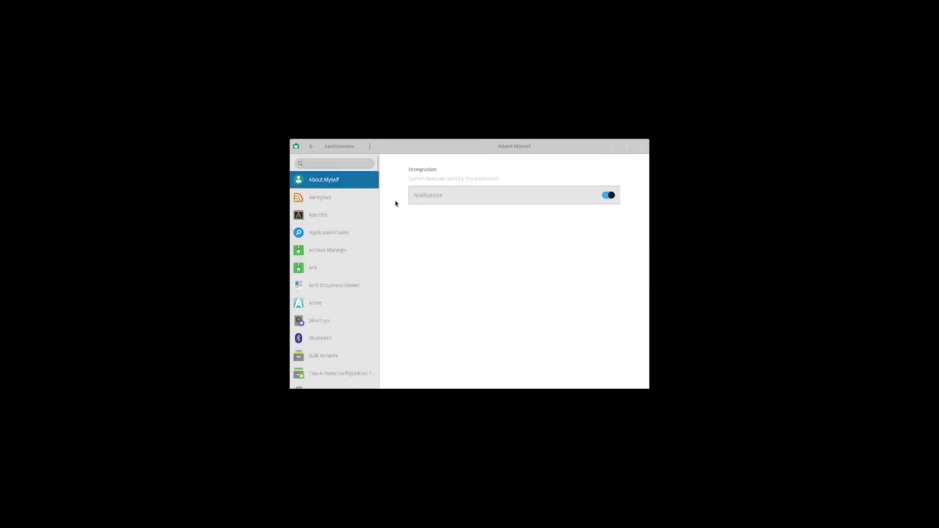
{"action": "left_click", "coordinate": [643, 148]}
{"action": "right_click", "coordinate": [299, 115]}
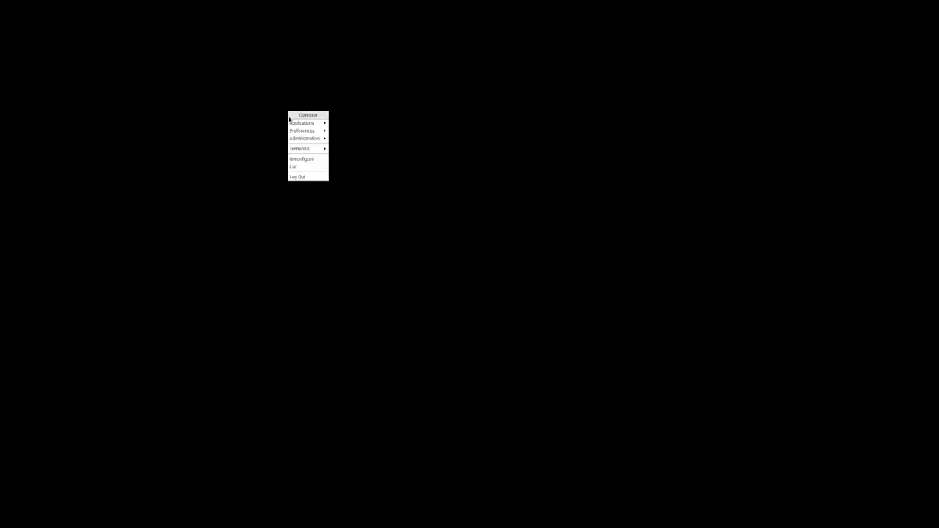
Launch Openbox Configuration Manager and scroll through its installed theme list.
{"action": "mouse_move", "coordinate": [315, 141]}
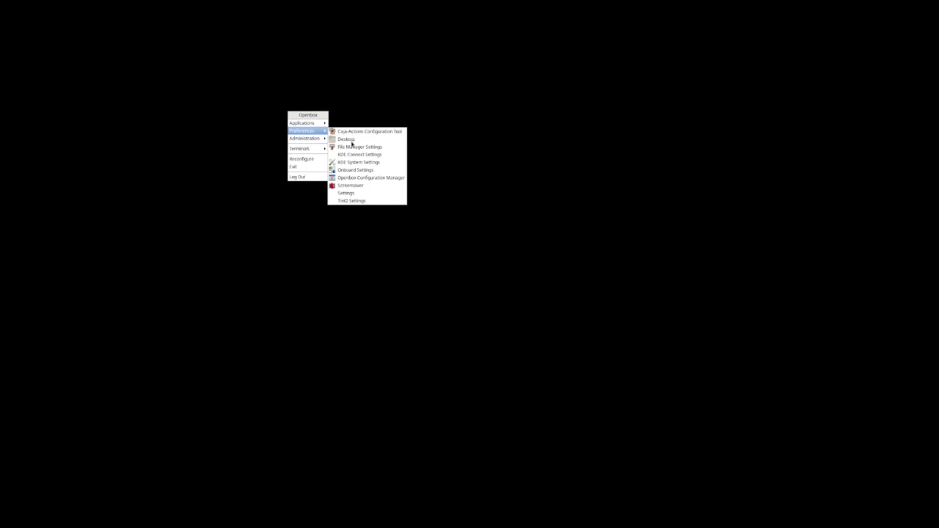
{"action": "left_click", "coordinate": [386, 178]}
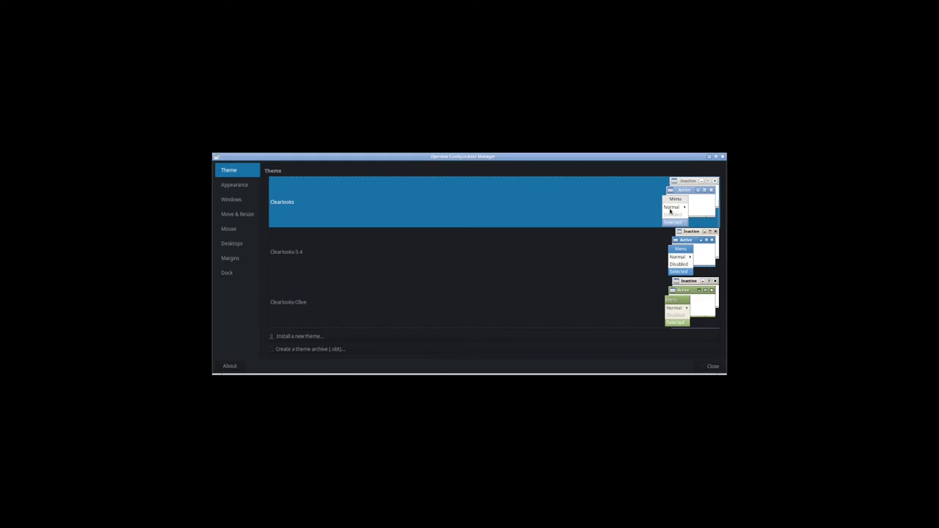
{"action": "scroll", "coordinate": [440, 239], "scroll_direction": "down", "scroll_amount": 4}
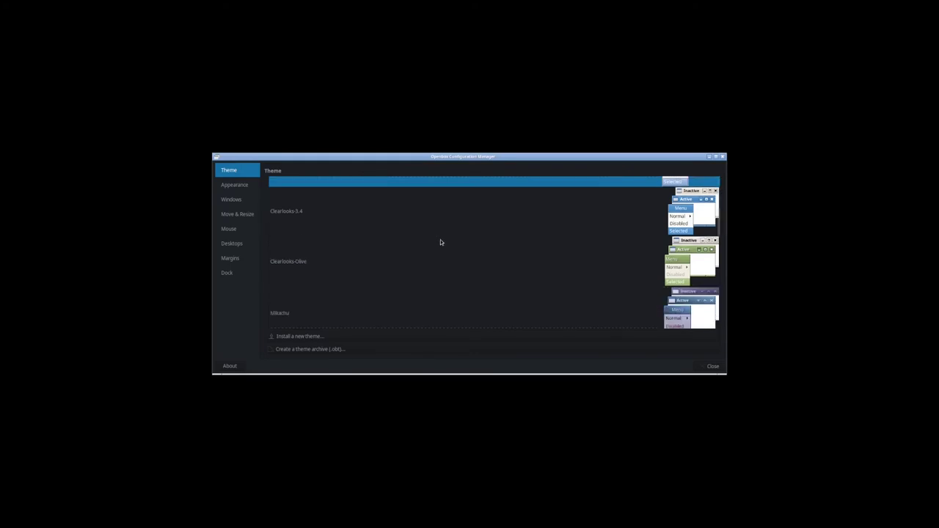
{"action": "scroll", "coordinate": [442, 239], "scroll_direction": "down", "scroll_amount": 6}
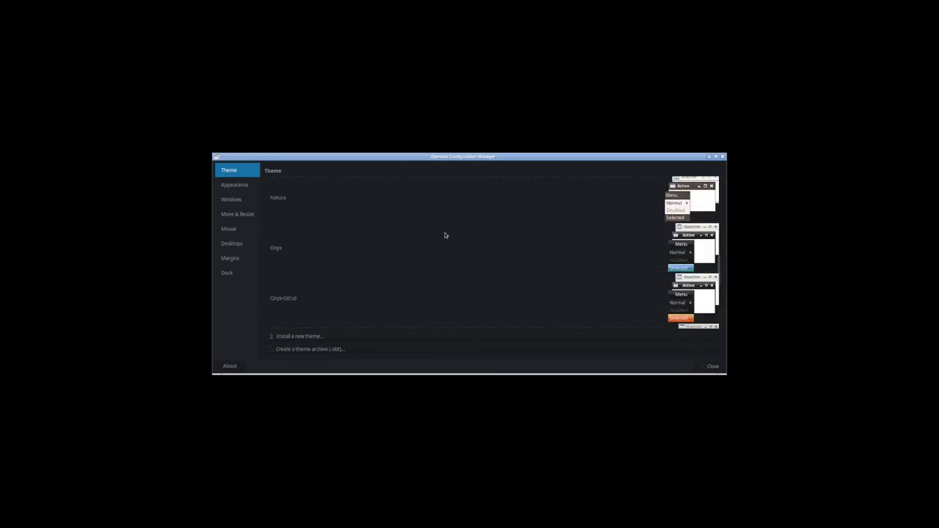
{"action": "scroll", "coordinate": [445, 234], "scroll_direction": "down", "scroll_amount": 5}
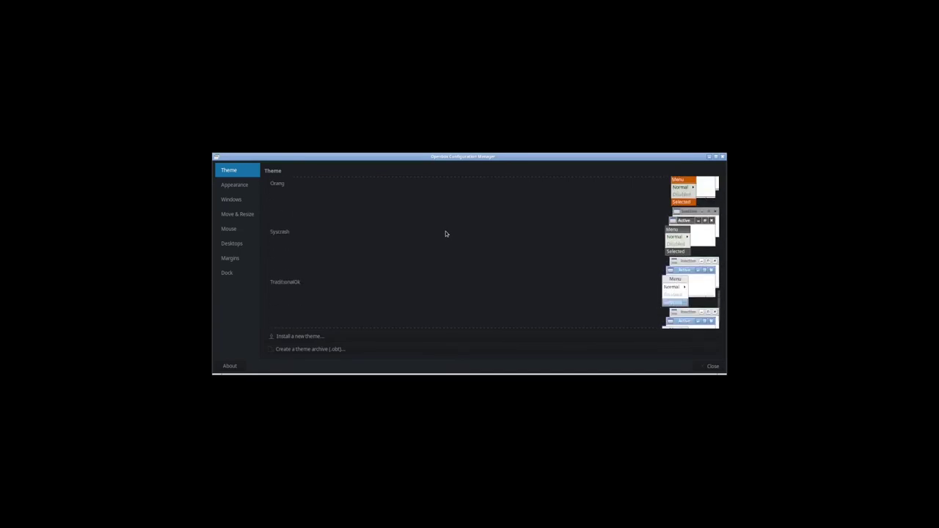
{"action": "scroll", "coordinate": [445, 234], "scroll_direction": "up", "scroll_amount": 15}
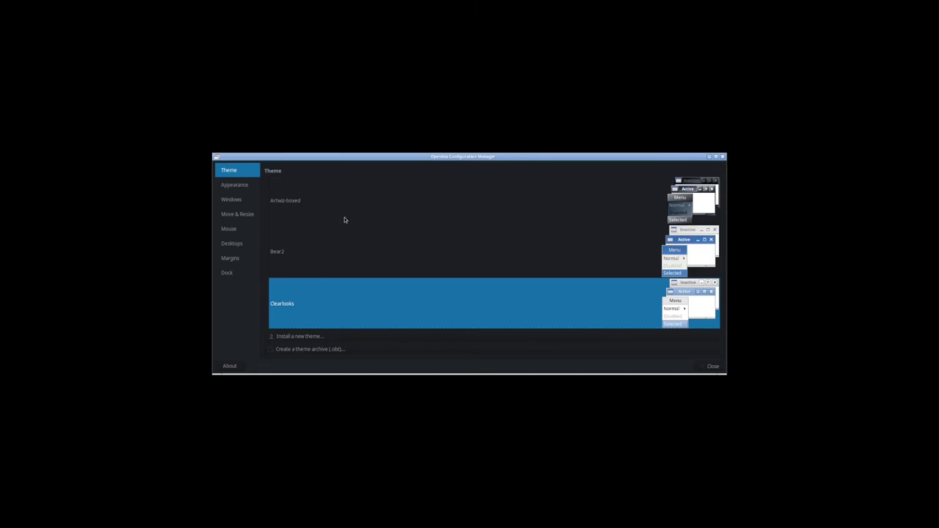
Review the Appearance, Windows, Move & Resize, Mouse, Desktops, Margins and Dock pages, then close.
{"action": "left_click", "coordinate": [242, 186]}
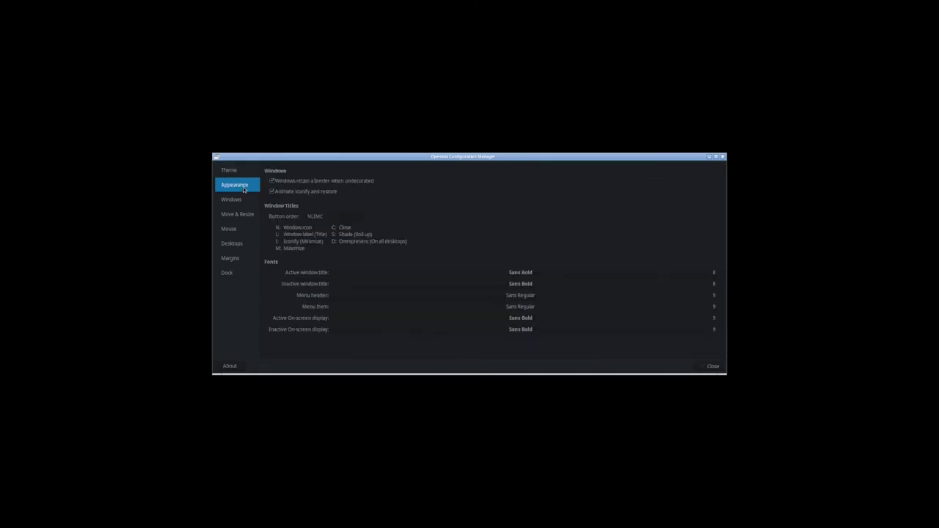
{"action": "left_click", "coordinate": [230, 205]}
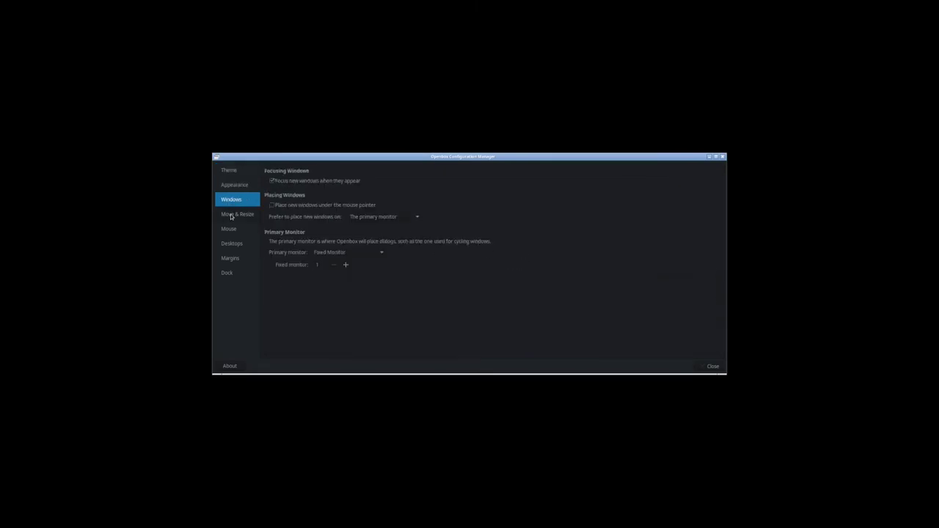
{"action": "left_click", "coordinate": [231, 216]}
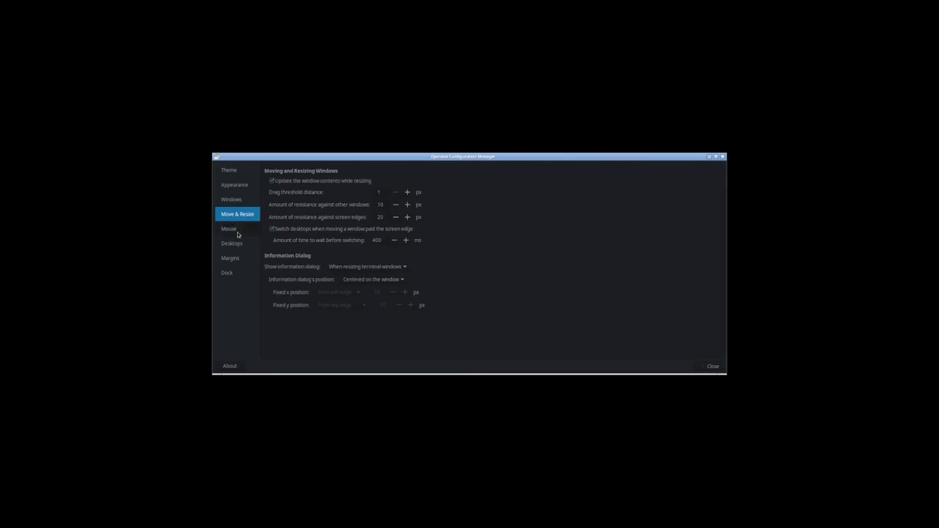
{"action": "left_click", "coordinate": [240, 232]}
{"action": "left_click", "coordinate": [240, 246]}
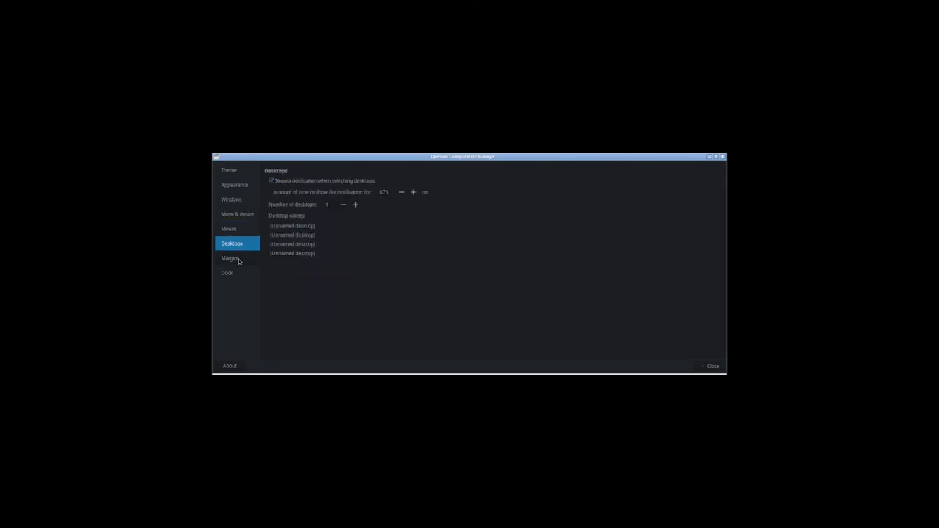
{"action": "left_click", "coordinate": [239, 261]}
{"action": "left_click", "coordinate": [235, 276]}
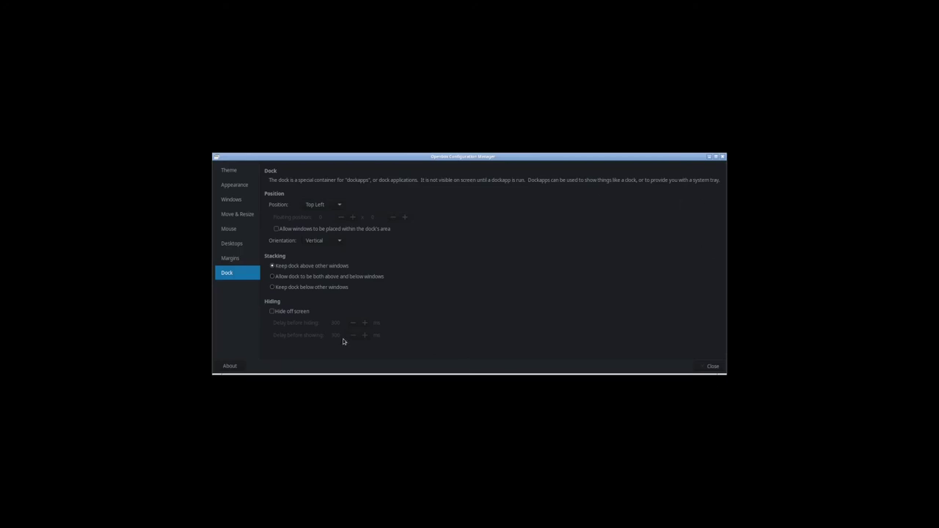
{"action": "left_click", "coordinate": [712, 366]}
Exit Openbox and sign back in to Pantheon with the account password.
{"action": "right_click", "coordinate": [411, 189]}
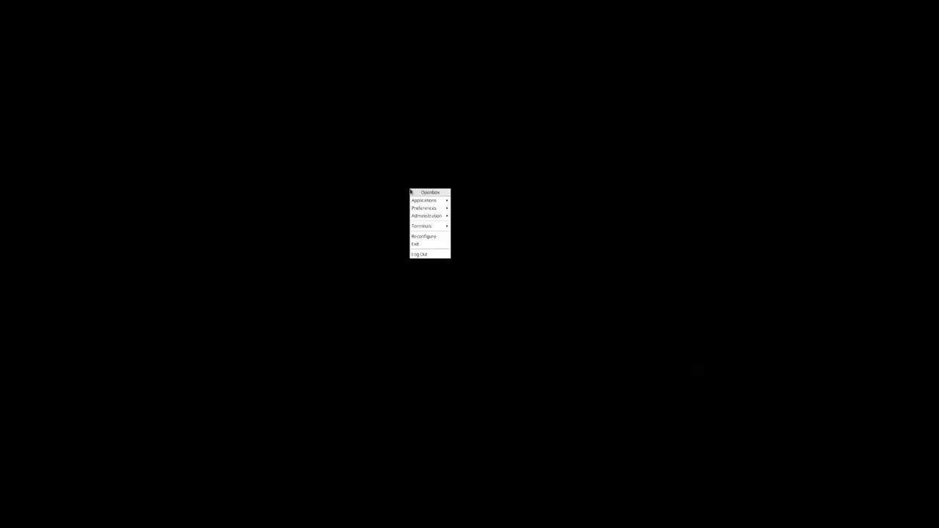
{"action": "left_click", "coordinate": [419, 254]}
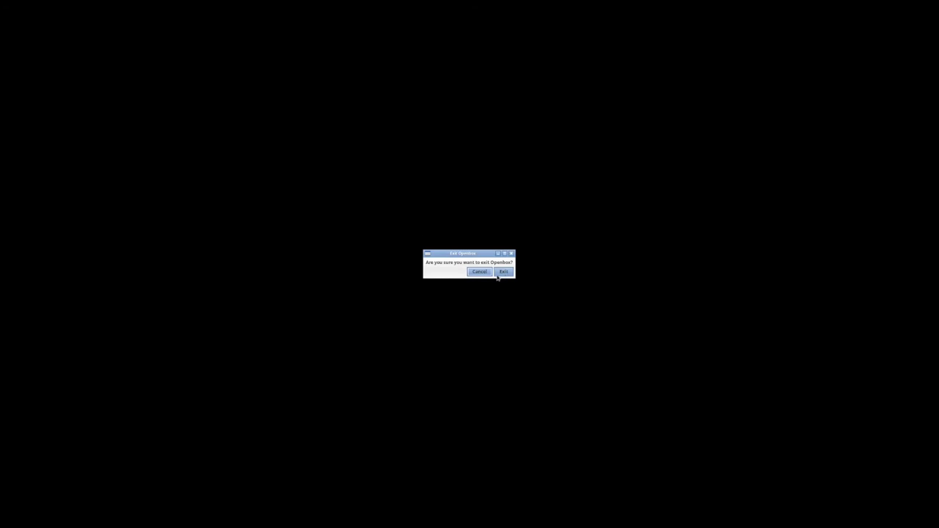
{"action": "left_click", "coordinate": [504, 273]}
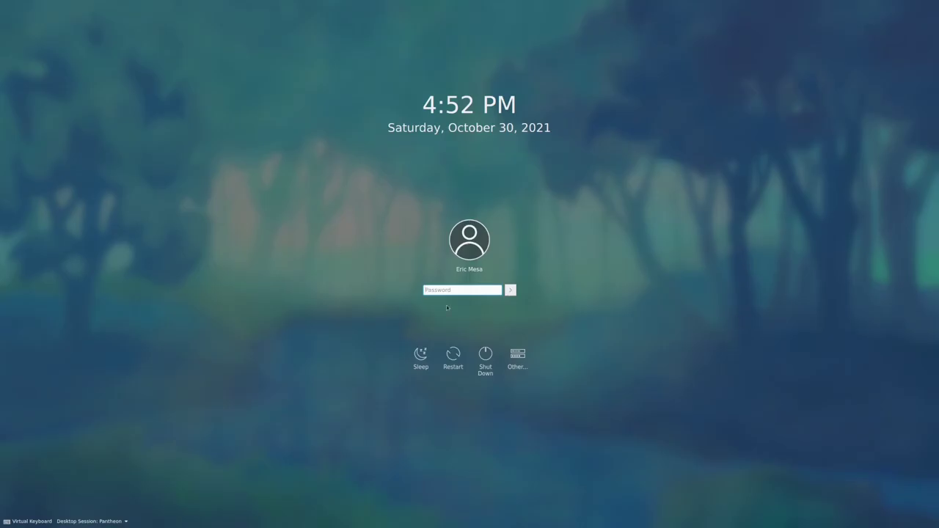
{"action": "type", "text": "*************"}
{"action": "key", "text": "Return"}
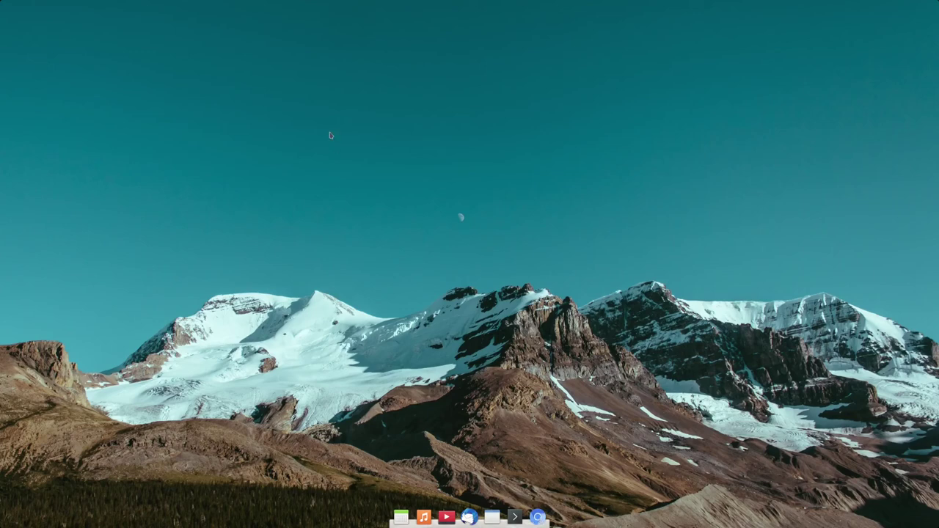
{"action": "right_click", "coordinate": [261, 170]}
{"action": "left_click", "coordinate": [240, 153]}
{"action": "left_click", "coordinate": [26, 7]}
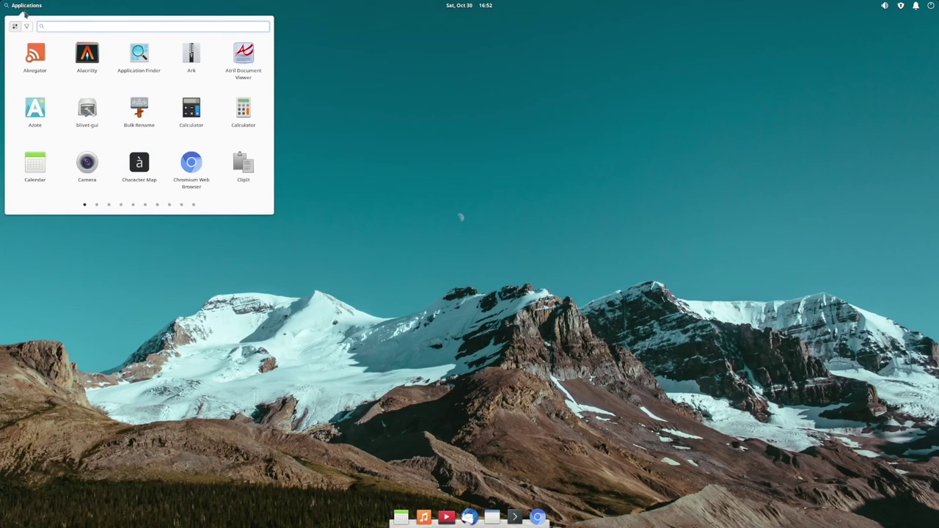
{"action": "left_click", "coordinate": [97, 206]}
{"action": "left_click", "coordinate": [108, 205]}
{"action": "left_click", "coordinate": [120, 206]}
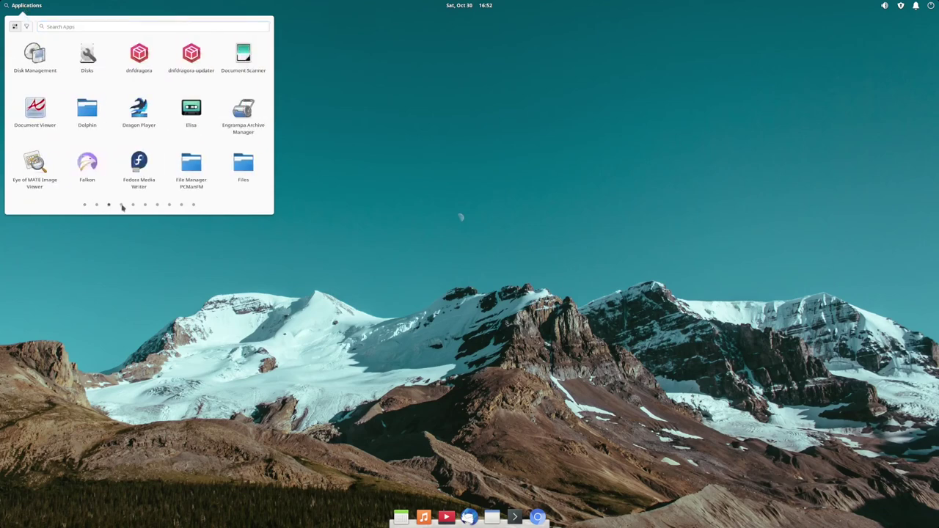
{"action": "left_click", "coordinate": [134, 207]}
{"action": "left_click", "coordinate": [149, 207]}
{"action": "left_click", "coordinate": [159, 207]}
{"action": "left_click", "coordinate": [170, 205]}
{"action": "left_click", "coordinate": [182, 205]}
{"action": "left_click", "coordinate": [193, 206]}
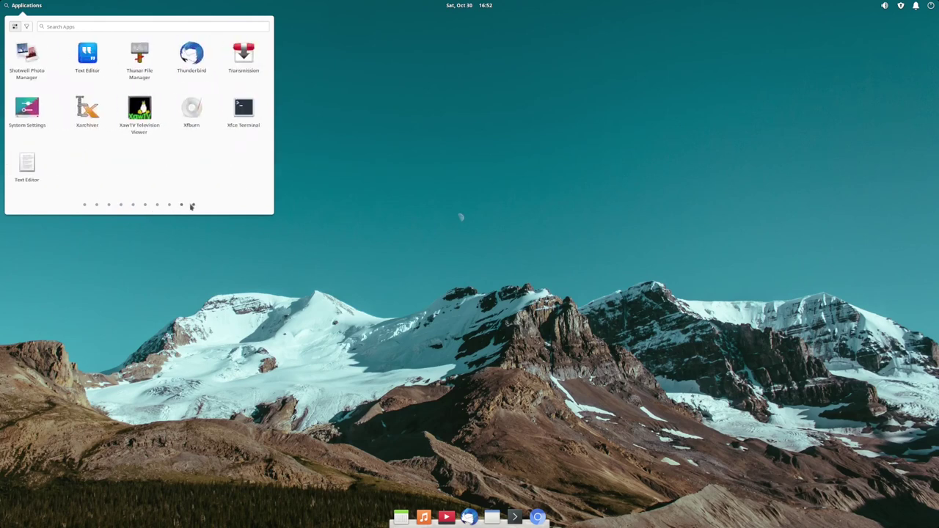
{"action": "left_click", "coordinate": [86, 205]}
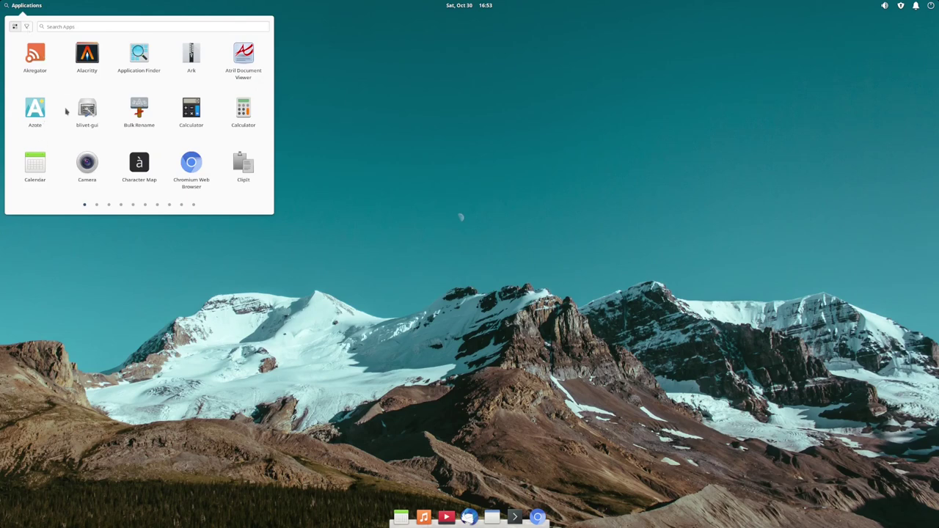
{"action": "left_click", "coordinate": [96, 206]}
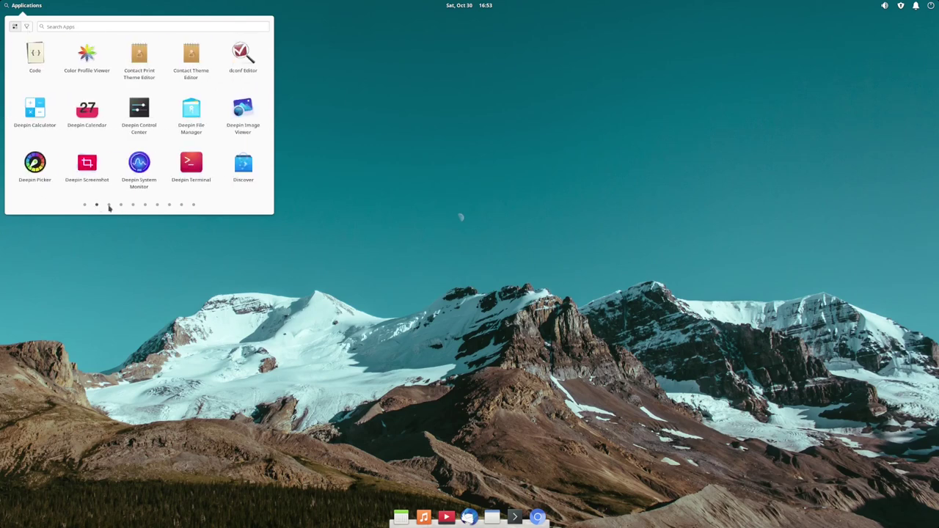
{"action": "left_click", "coordinate": [109, 205]}
{"action": "left_click", "coordinate": [121, 205]}
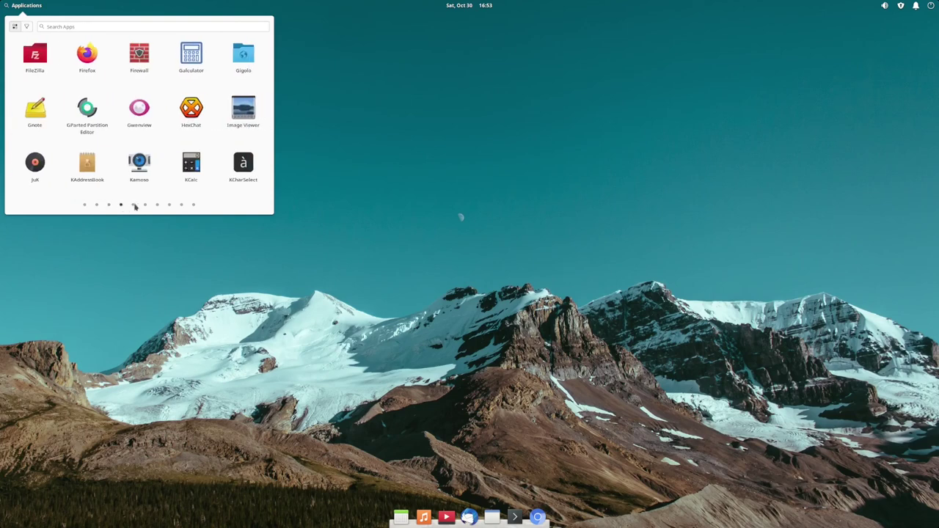
{"action": "left_click", "coordinate": [135, 206]}
{"action": "left_click", "coordinate": [147, 206]}
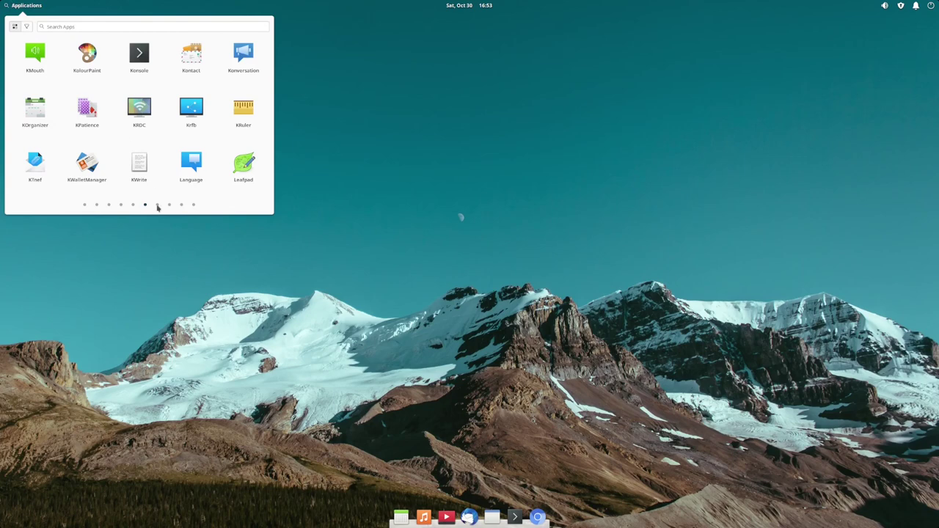
{"action": "left_click", "coordinate": [157, 205]}
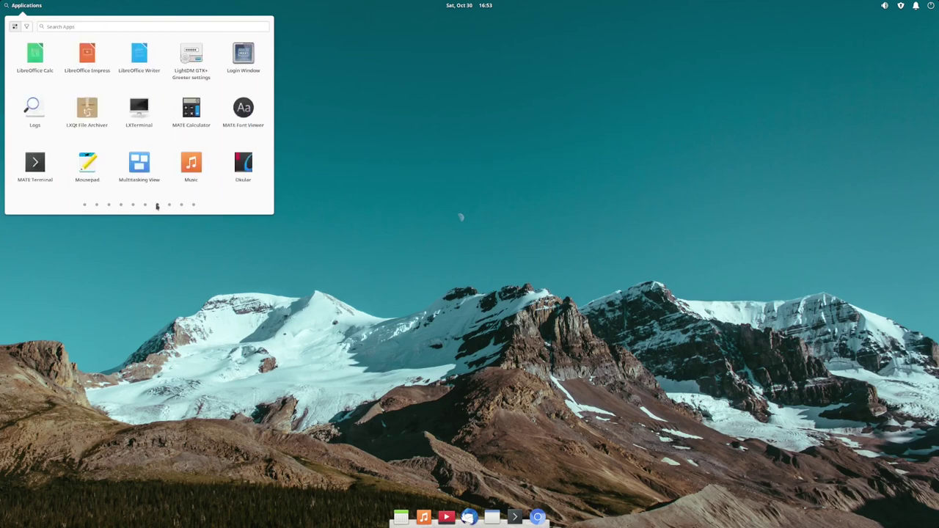
{"action": "left_click", "coordinate": [91, 26]}
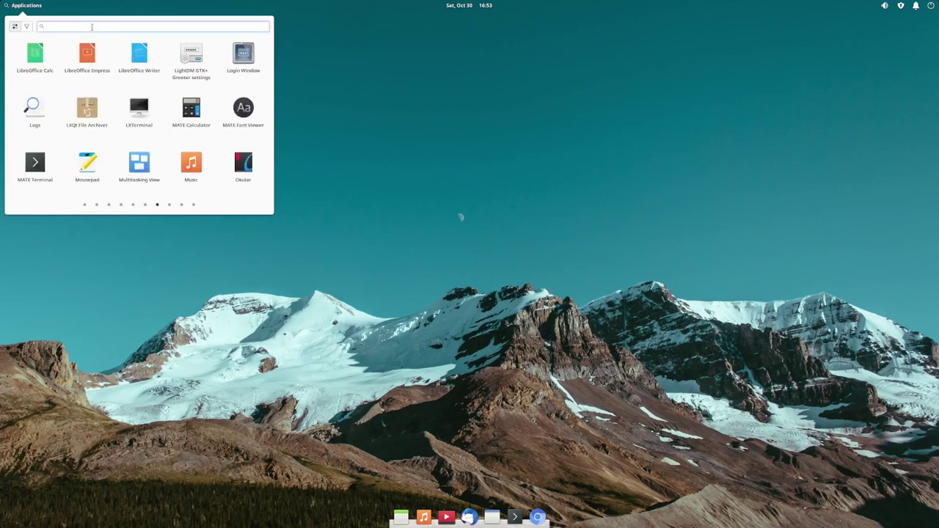
{"action": "type", "text": "pantheon"}
{"action": "left_click", "coordinate": [558, 119]}
{"action": "mouse_move", "coordinate": [461, 4]}
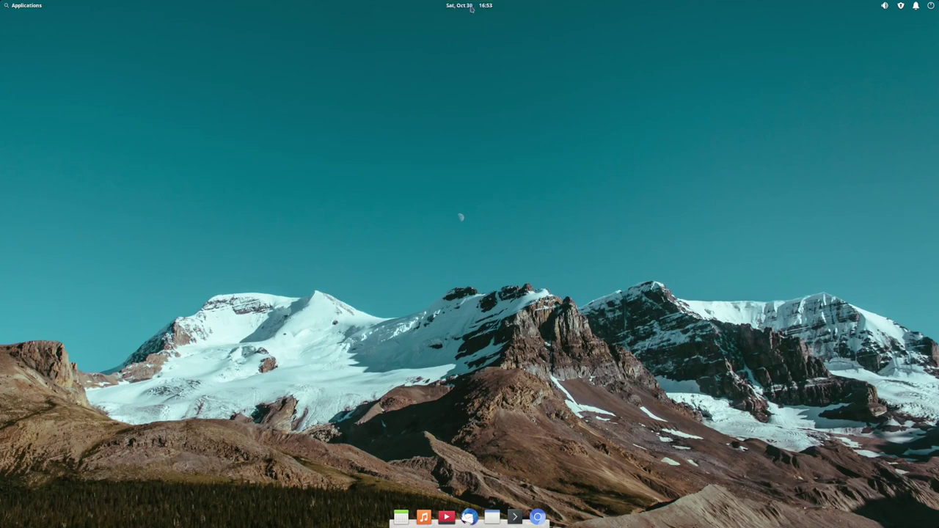
{"action": "left_click", "coordinate": [470, 7]}
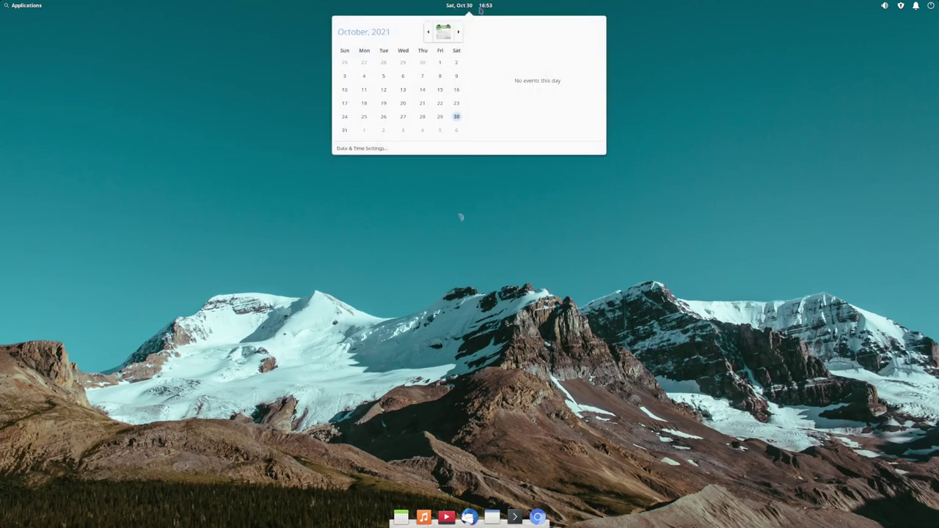
{"action": "left_click", "coordinate": [484, 9]}
{"action": "left_click", "coordinate": [484, 9]}
{"action": "left_click", "coordinate": [807, 27]}
{"action": "left_click", "coordinate": [886, 6]}
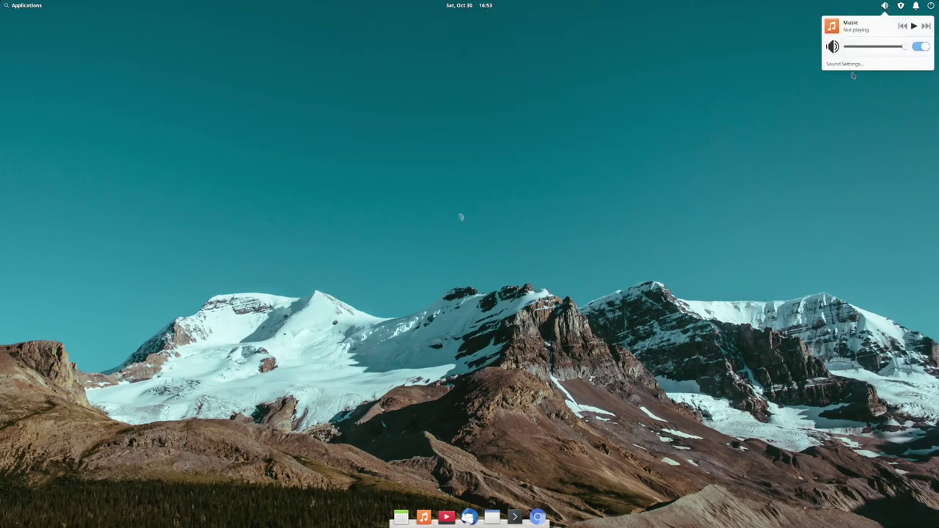
{"action": "left_click", "coordinate": [904, 6]}
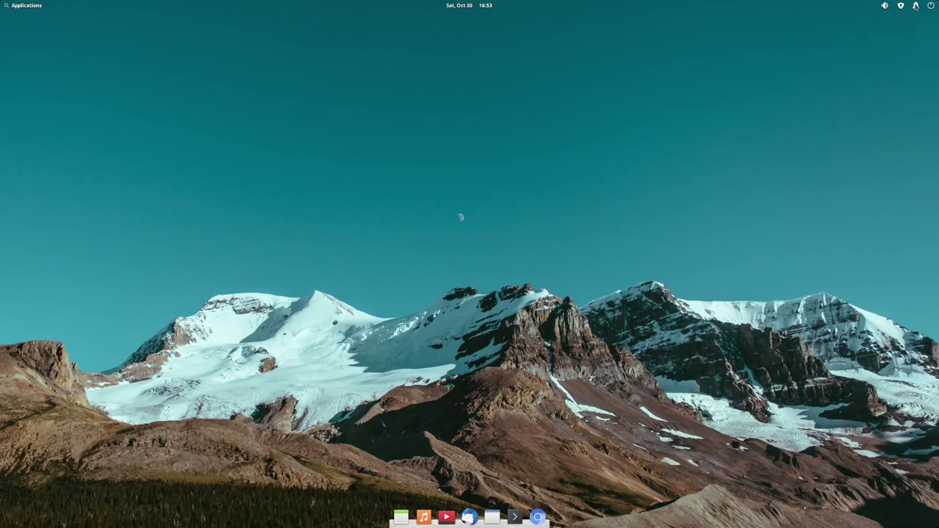
{"action": "left_click", "coordinate": [916, 6]}
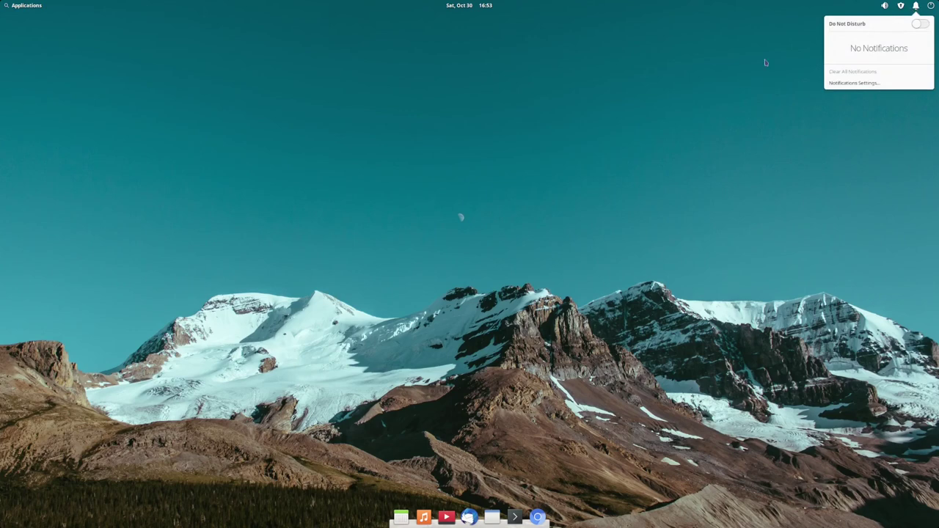
{"action": "left_click", "coordinate": [916, 6]}
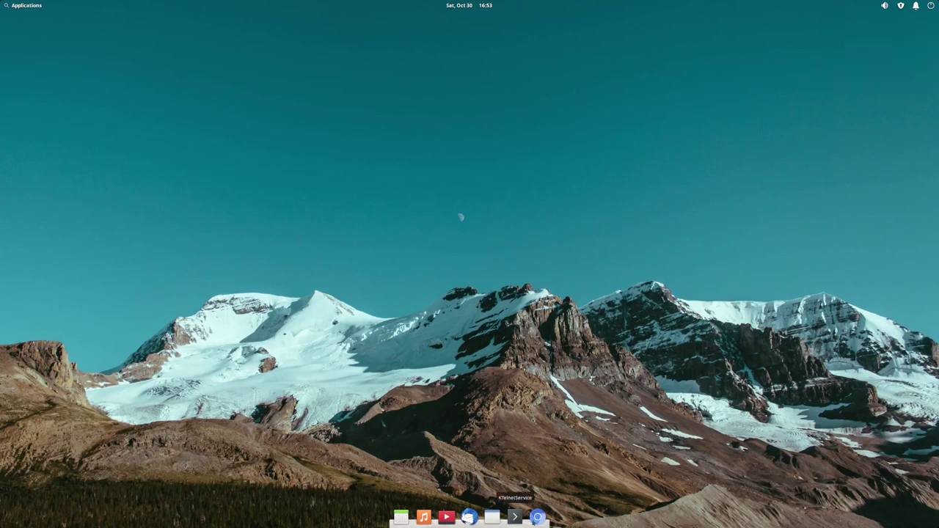
{"action": "right_click", "coordinate": [538, 517]}
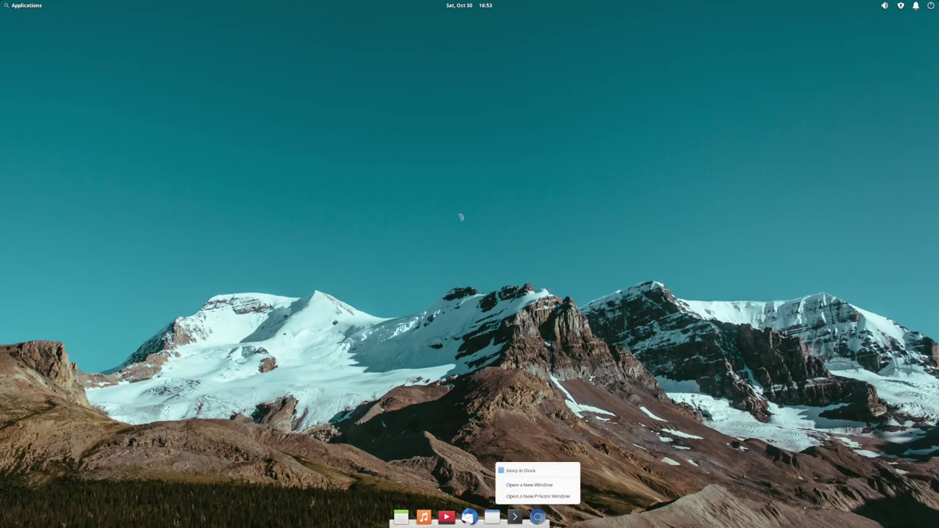
{"action": "key", "text": "Escape"}
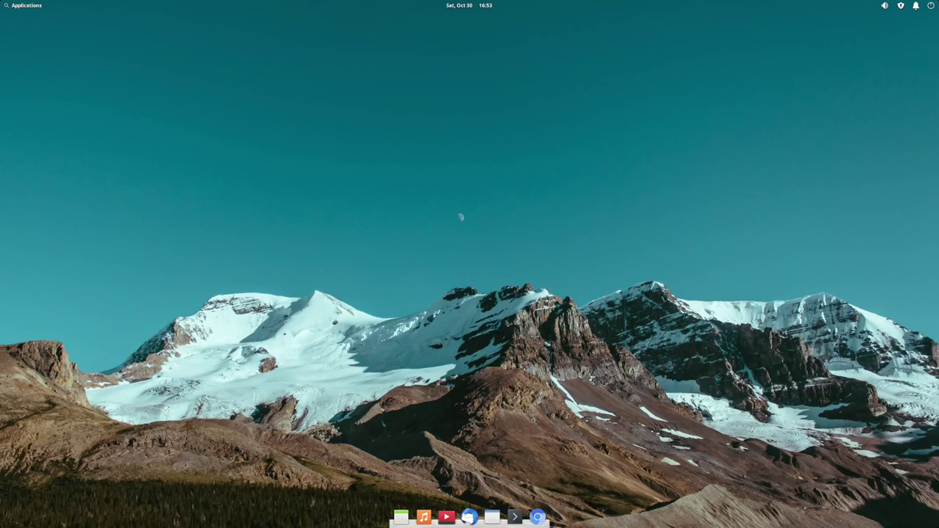
{"action": "right_click", "coordinate": [447, 518]}
{"action": "key", "text": "Escape"}
{"action": "right_click", "coordinate": [401, 518]}
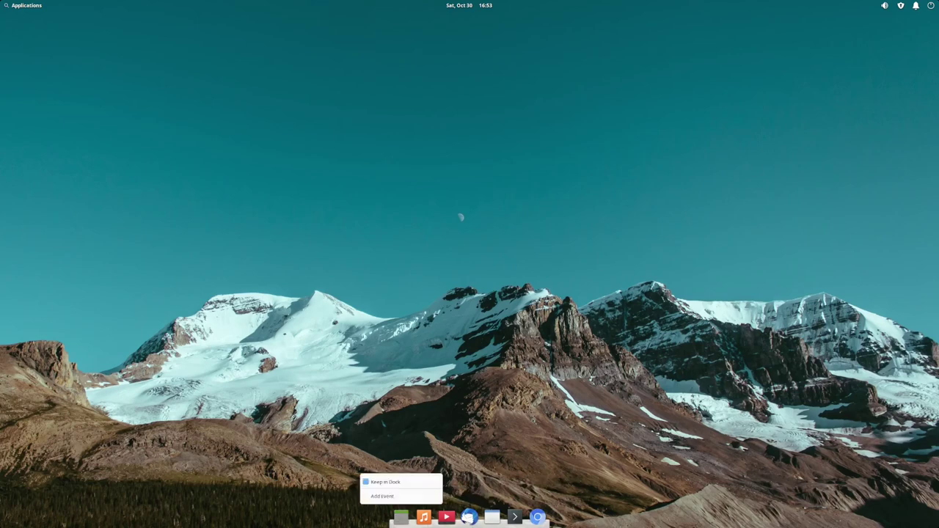
{"action": "key", "text": "Escape"}
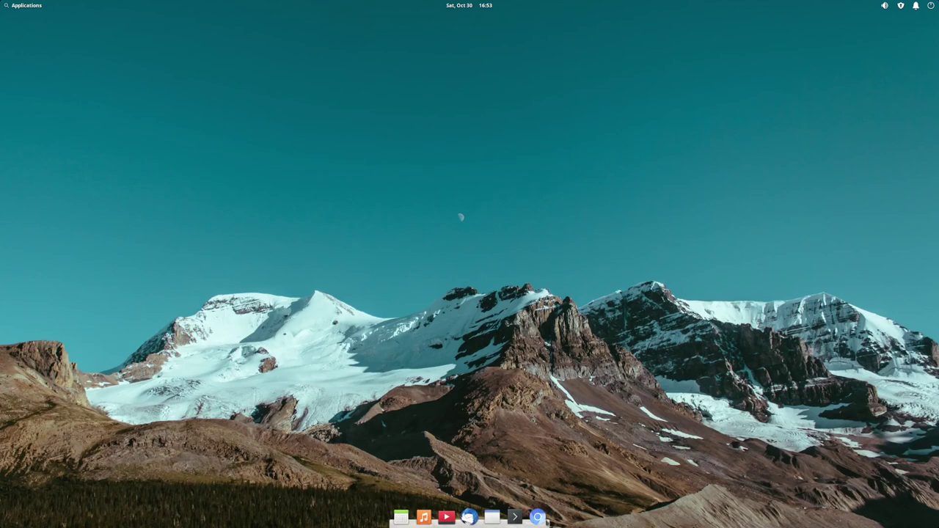
{"action": "left_click", "coordinate": [36, 6]}
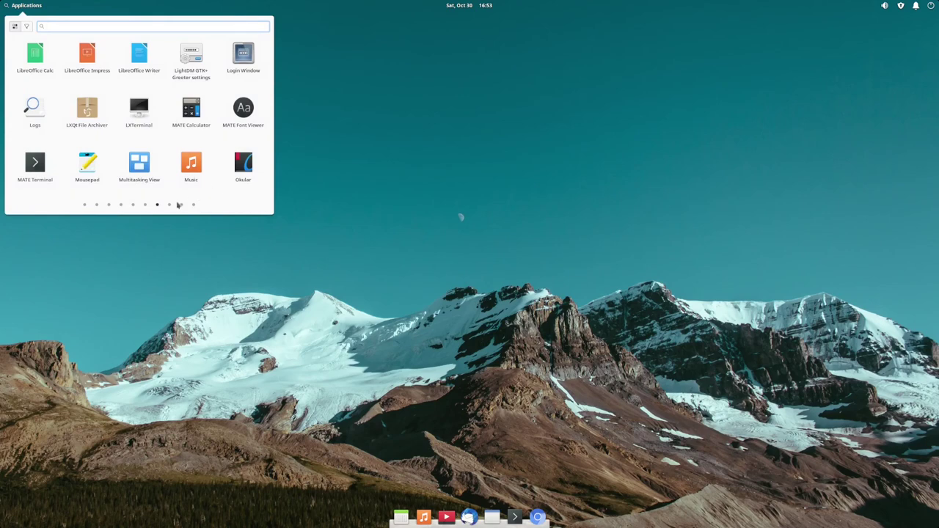
{"action": "type", "text": "video"}
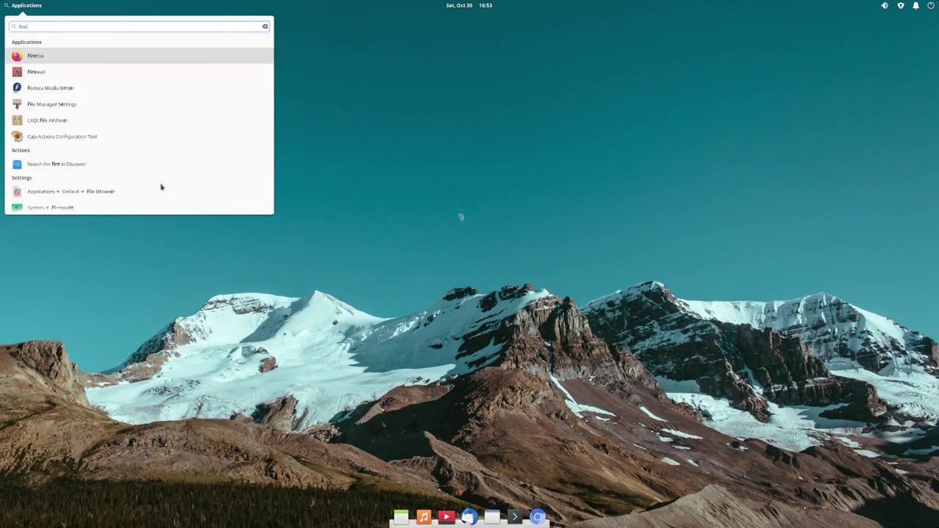
{"action": "left_click", "coordinate": [120, 59]}
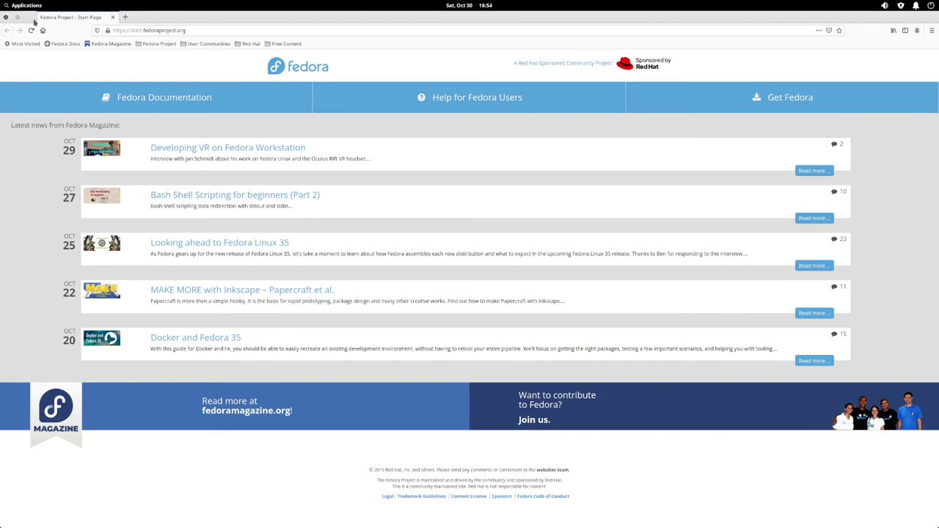
{"action": "left_click", "coordinate": [135, 31]}
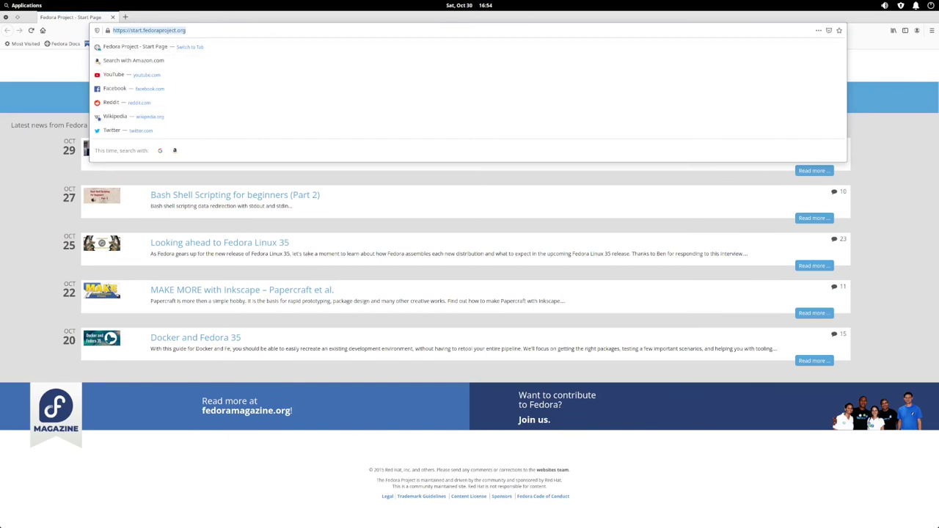
{"action": "left_click", "coordinate": [923, 188]}
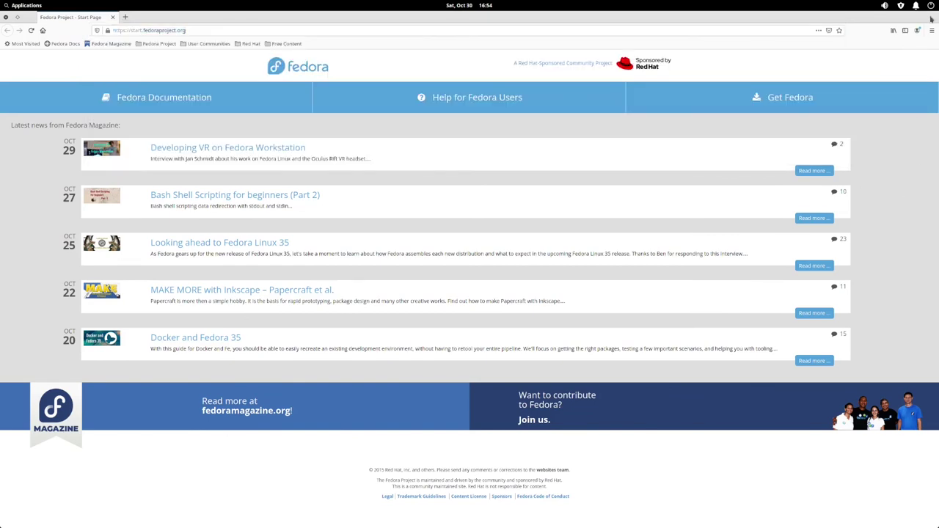
{"action": "left_click", "coordinate": [5, 16]}
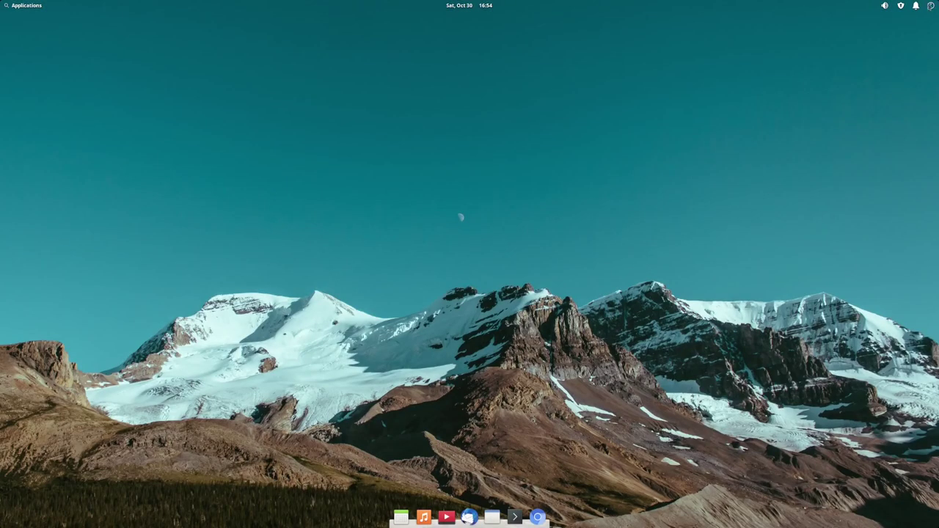
Log out of Pantheon from the top-right power menu and confirm.
{"action": "left_click", "coordinate": [931, 7]}
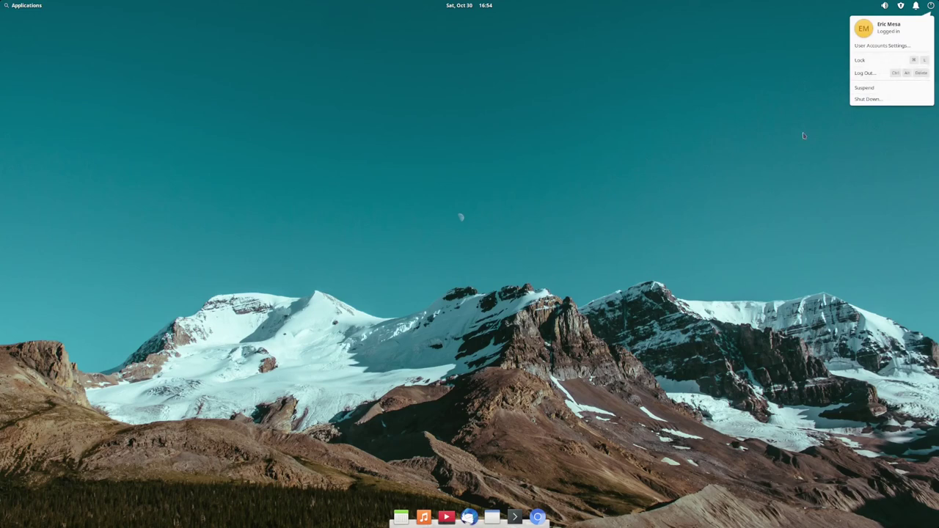
{"action": "left_click", "coordinate": [883, 74]}
{"action": "left_click", "coordinate": [510, 280]}
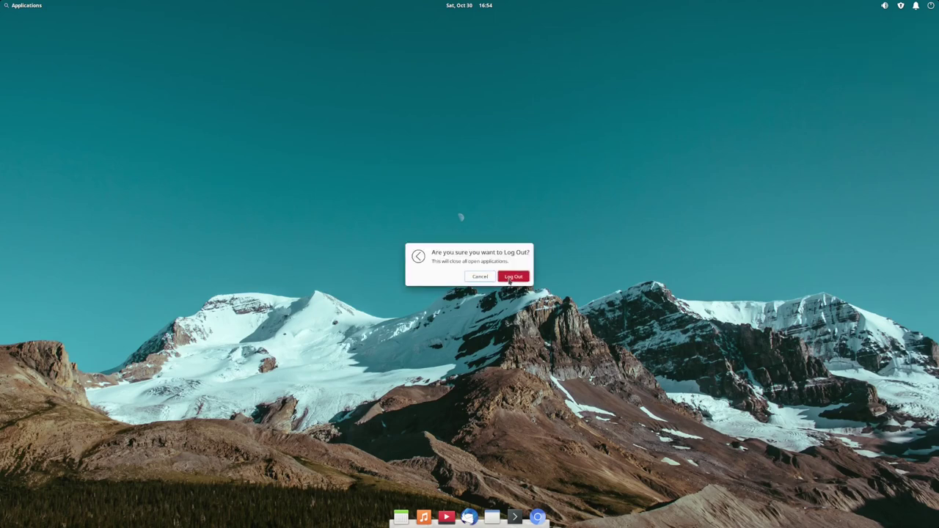
{"action": "left_click", "coordinate": [510, 281]}
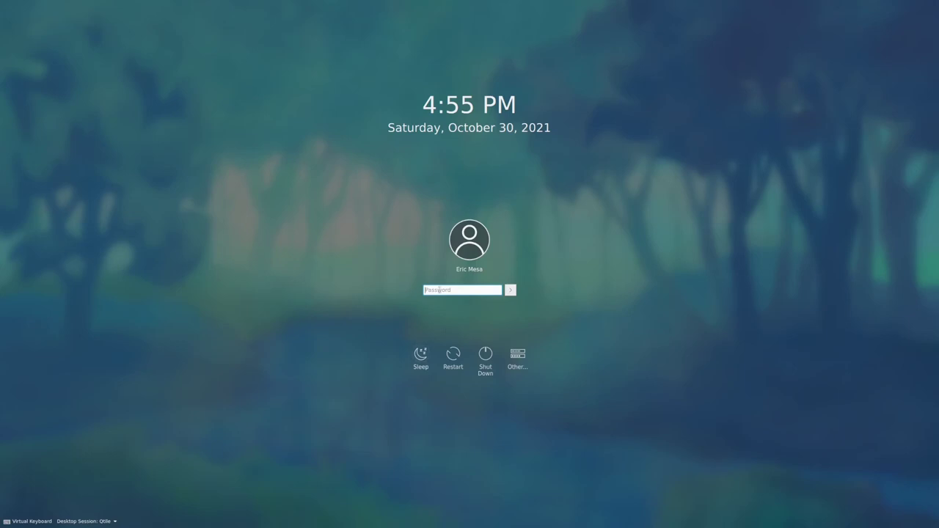
Sign in to Qtile with the account password and switch to workspace 2, then back to 1.
{"action": "type", "text": "••••••••••••"}
{"action": "key", "text": "Return"}
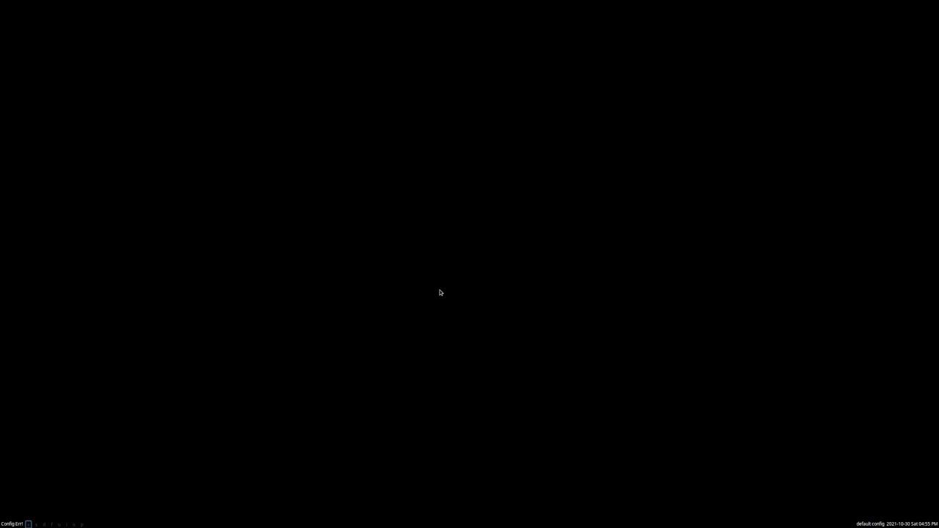
{"action": "left_click", "coordinate": [35, 523]}
{"action": "left_click", "coordinate": [28, 524]}
Switch to workspace 4 and back to 1, open and close Desktop Settings, then reopen the desktop menu.
{"action": "left_click", "coordinate": [53, 525]}
{"action": "left_click", "coordinate": [27, 525]}
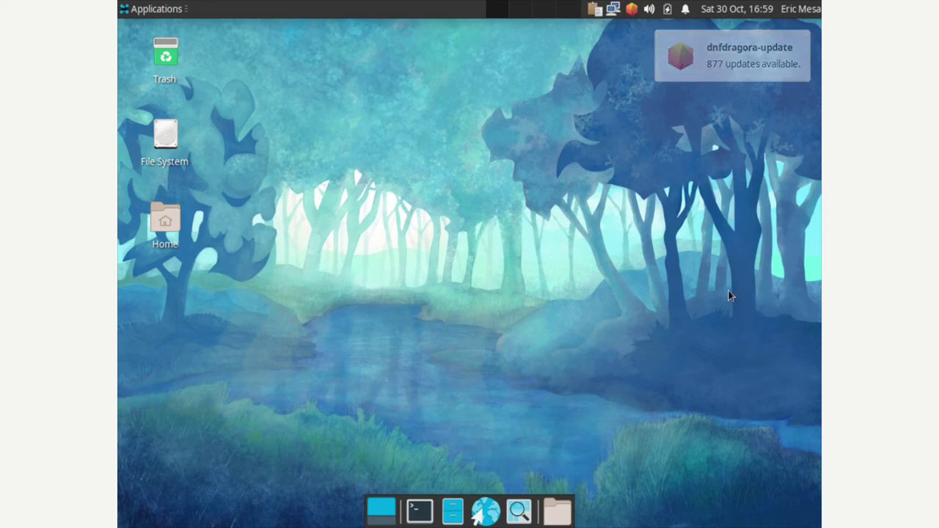
{"action": "right_click", "coordinate": [595, 246]}
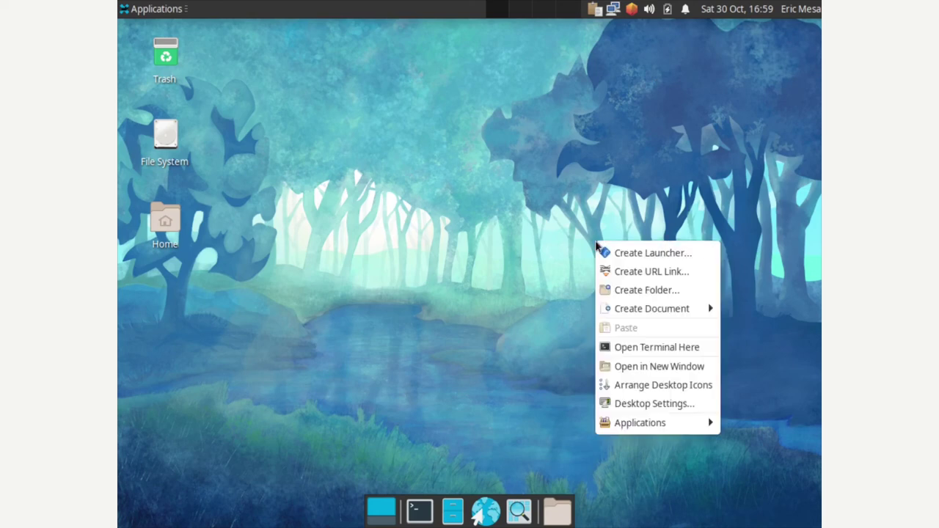
{"action": "left_click", "coordinate": [652, 405]}
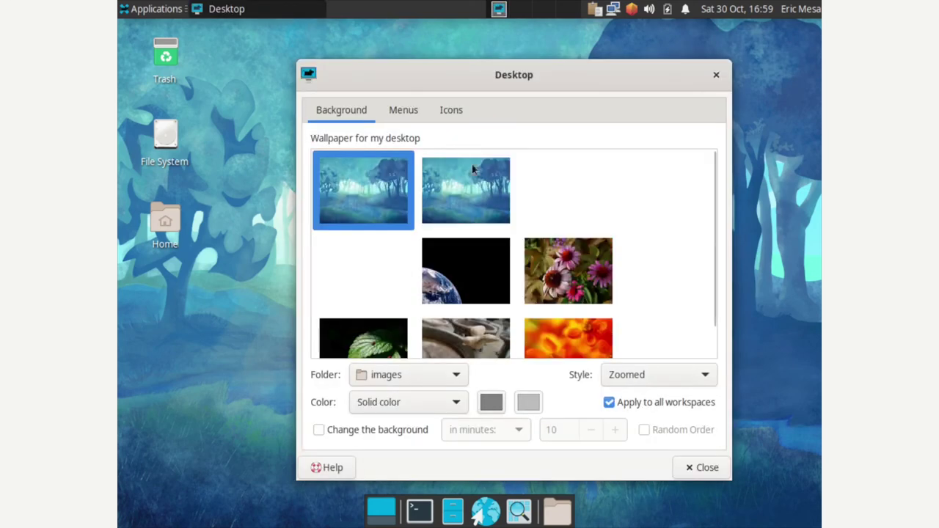
{"action": "left_click", "coordinate": [707, 470]}
{"action": "right_click", "coordinate": [442, 217]}
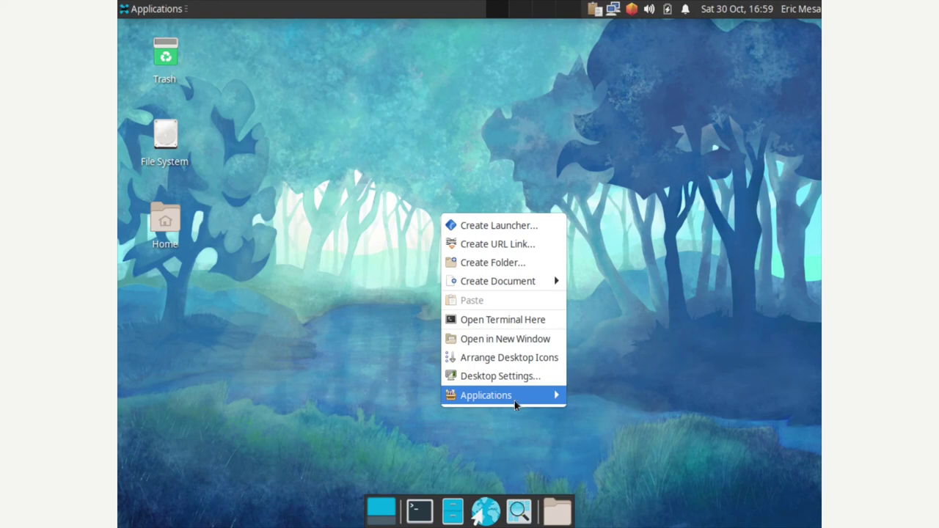
Open the Display settings from Applications > Settings.
{"action": "mouse_move", "coordinate": [531, 395]}
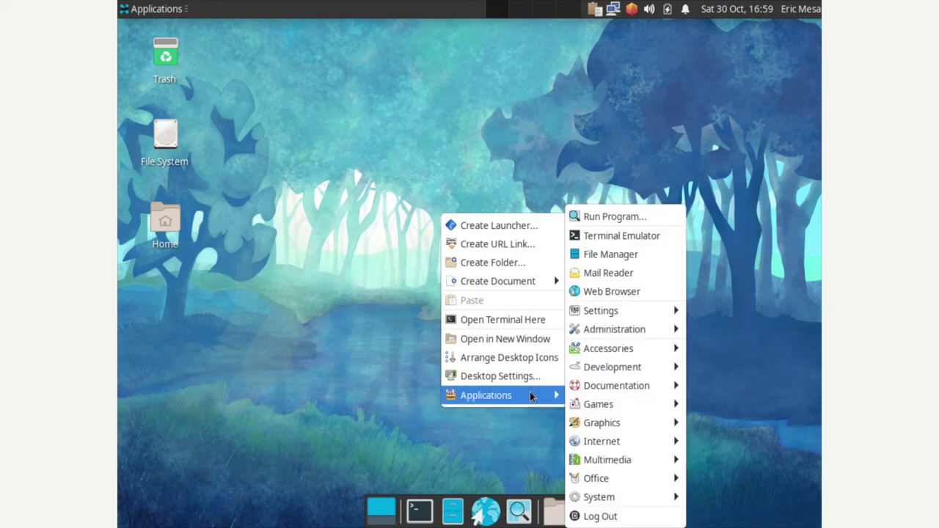
{"action": "mouse_move", "coordinate": [642, 316]}
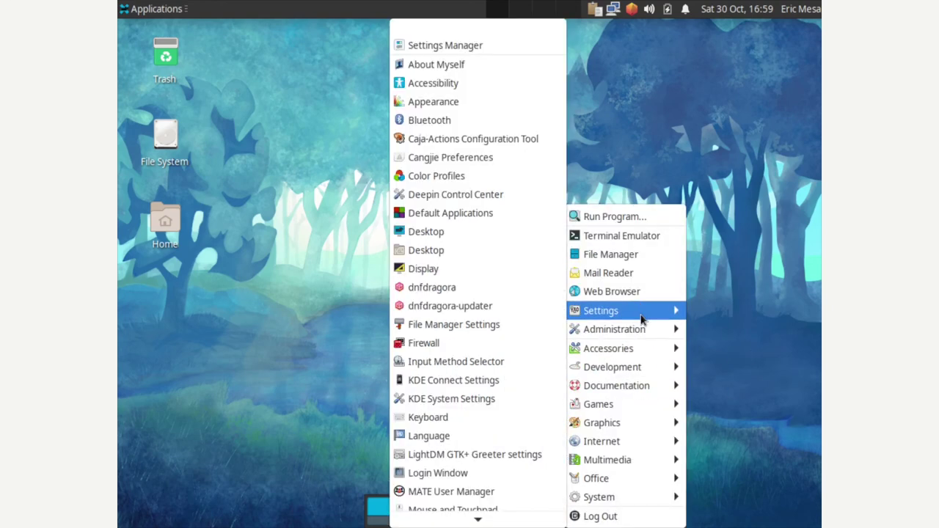
{"action": "left_click", "coordinate": [507, 275]}
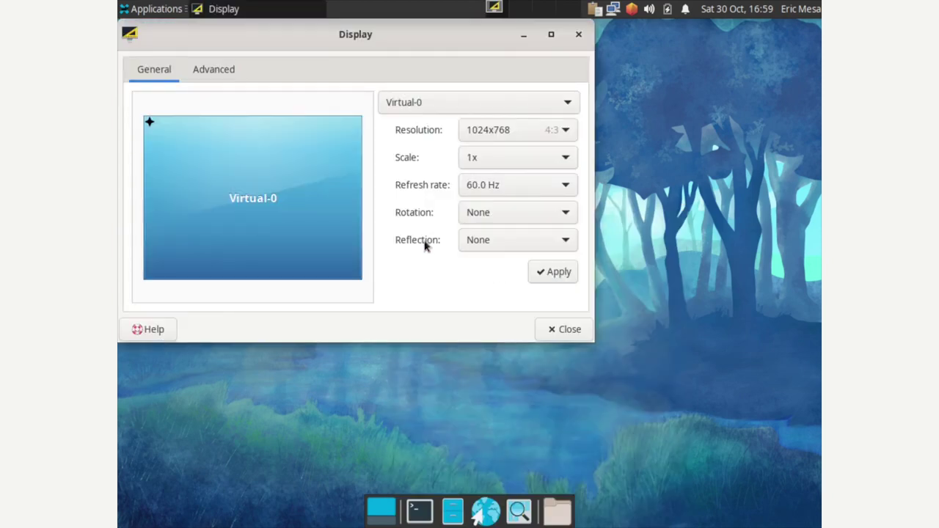
Set the resolution to 1920x1080, apply and keep it, then close Display settings.
{"action": "left_click", "coordinate": [477, 130]}
{"action": "scroll", "coordinate": [481, 131], "scroll_direction": "up", "scroll_amount": 5}
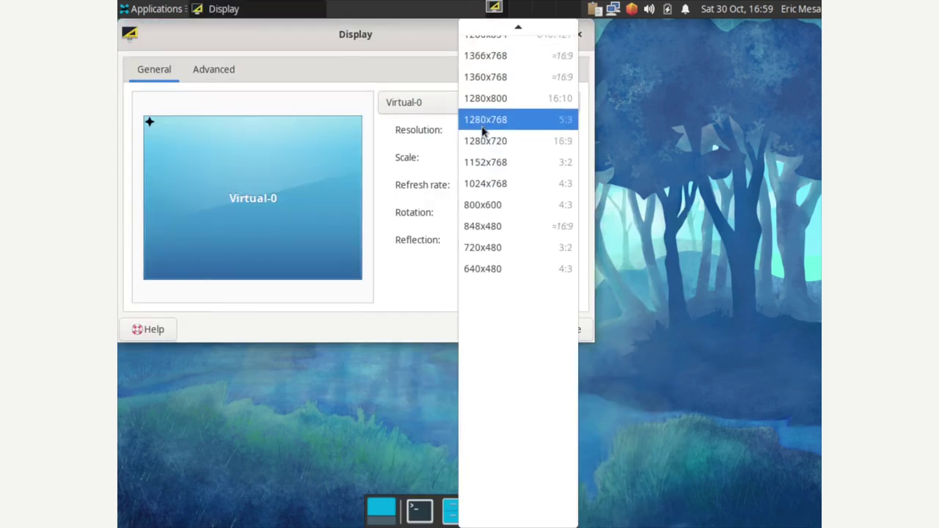
{"action": "scroll", "coordinate": [492, 132], "scroll_direction": "up", "scroll_amount": 3}
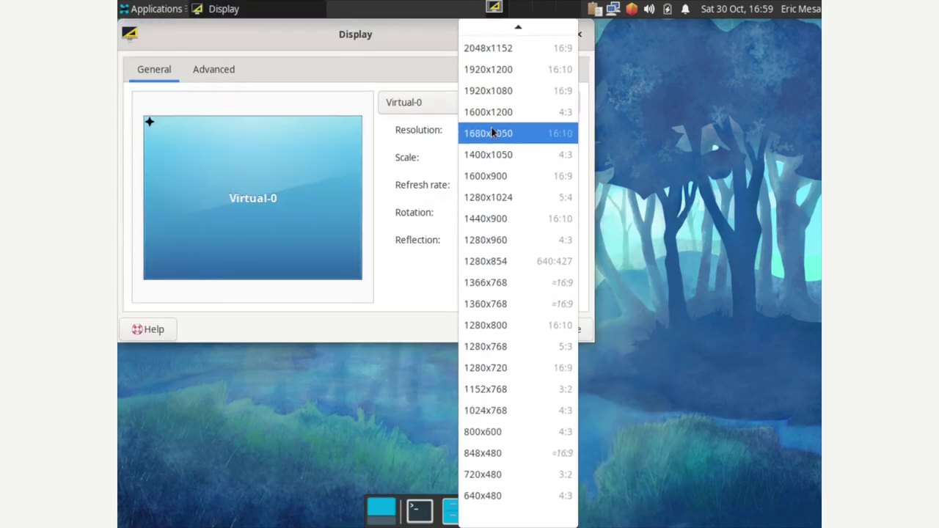
{"action": "left_click", "coordinate": [540, 93]}
{"action": "left_click", "coordinate": [557, 273]}
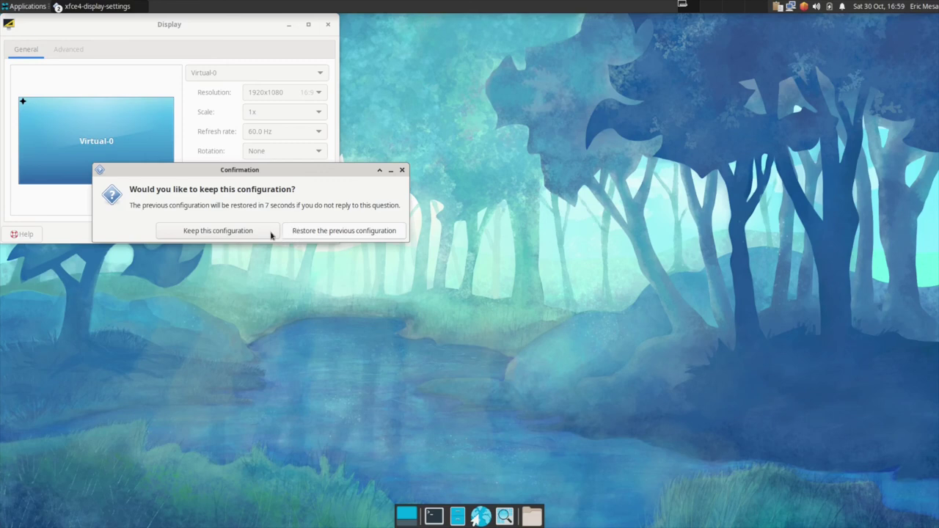
{"action": "left_click", "coordinate": [272, 234]}
{"action": "left_click", "coordinate": [317, 234]}
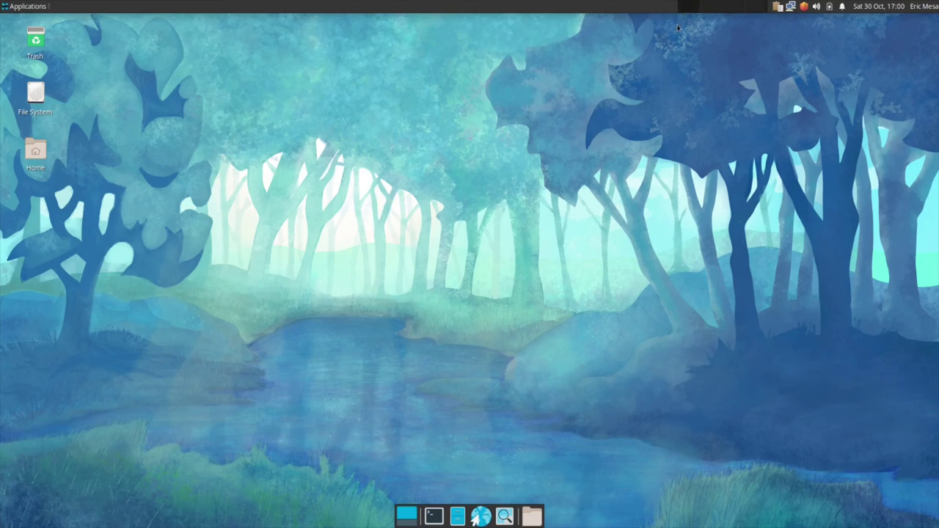
Glance at the panel's user session menu and today's calendar, then close both.
{"action": "left_click", "coordinate": [922, 9]}
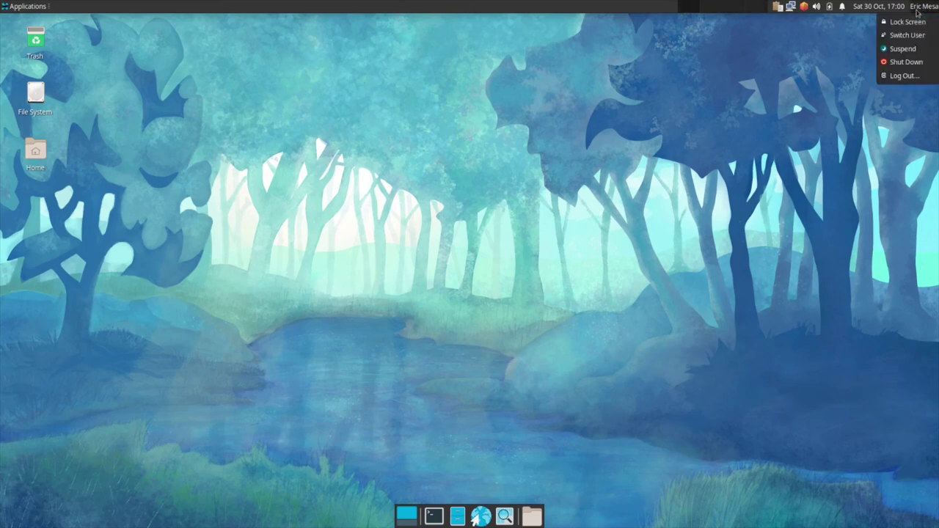
{"action": "left_click", "coordinate": [884, 8]}
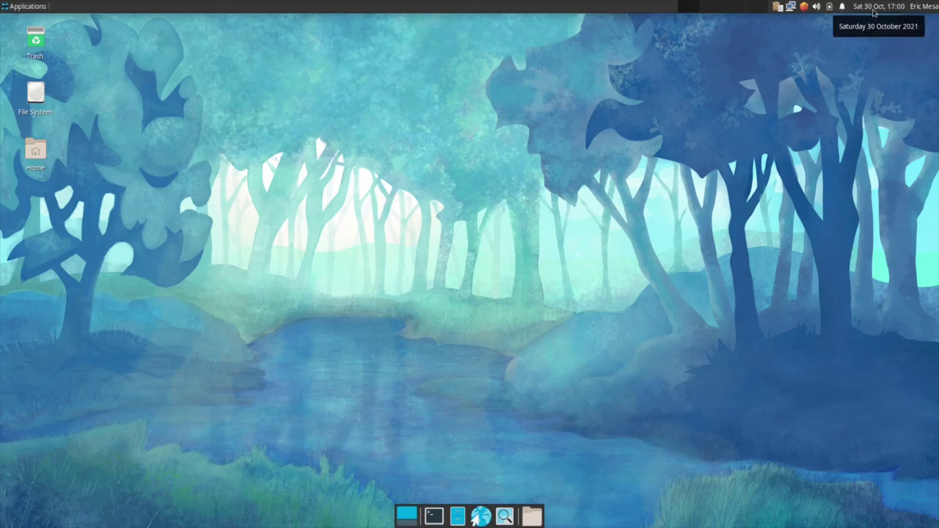
{"action": "left_click", "coordinate": [875, 10]}
{"action": "left_click", "coordinate": [862, 9]}
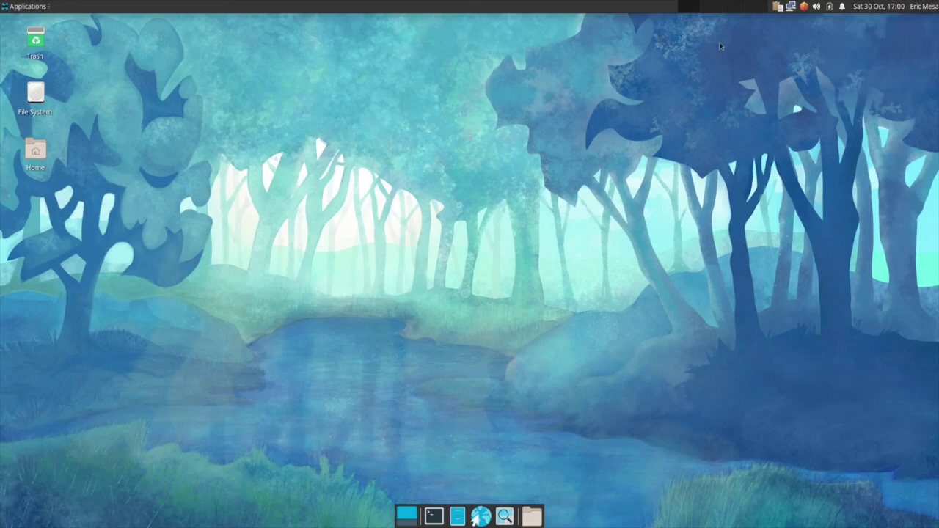
Launch Firefox from the application finder by searching 'fire'.
{"action": "left_click", "coordinate": [15, 8]}
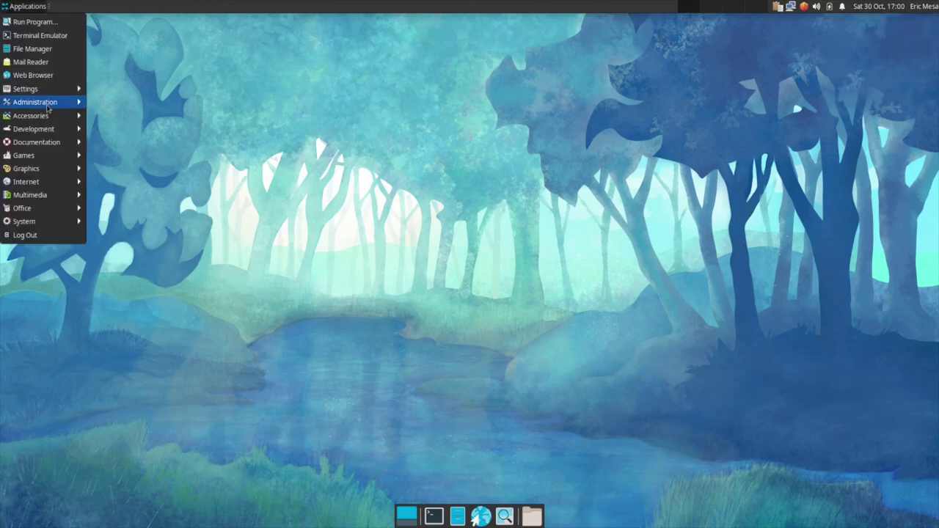
{"action": "mouse_move", "coordinate": [45, 195]}
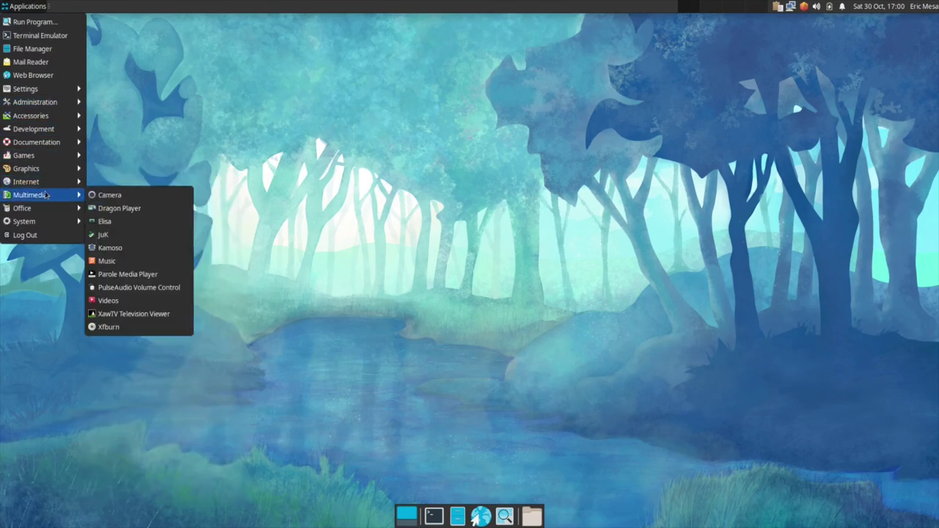
{"action": "left_click", "coordinate": [64, 28]}
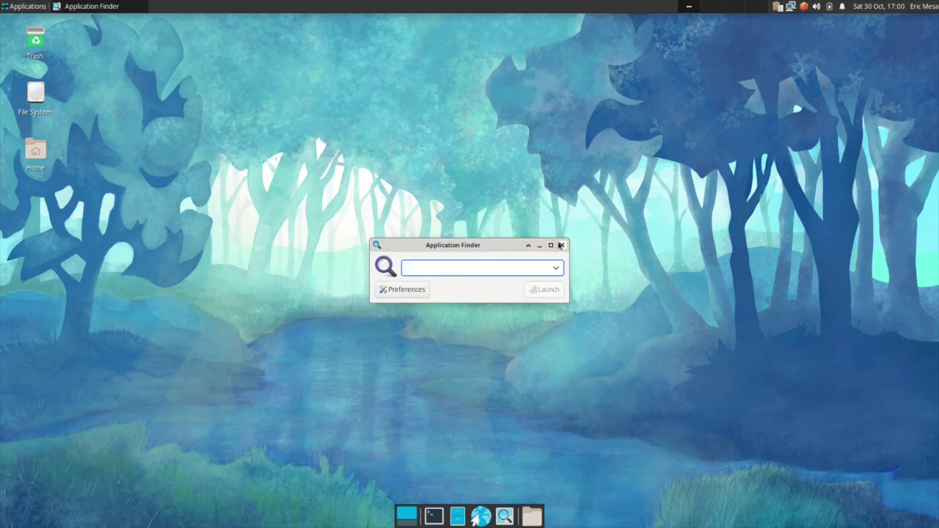
{"action": "type", "text": "firefox"}
{"action": "key", "text": "Return"}
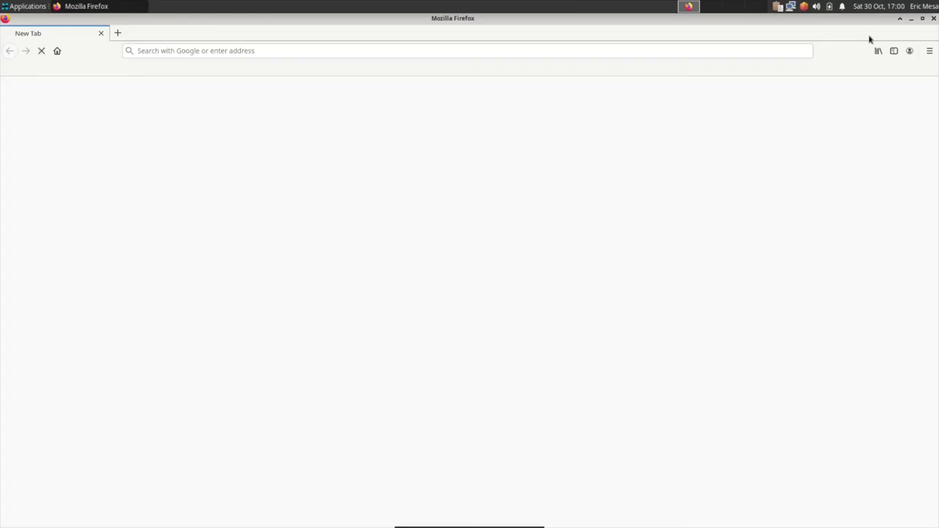
Minimize Firefox and open a terminal in the Desktop folder from the desktop menu.
{"action": "left_click", "coordinate": [910, 20]}
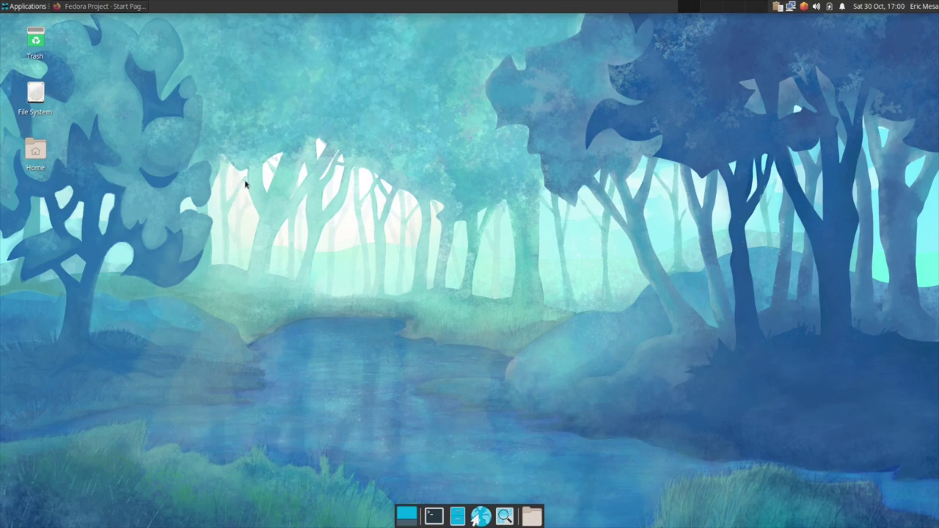
{"action": "right_click", "coordinate": [294, 153]}
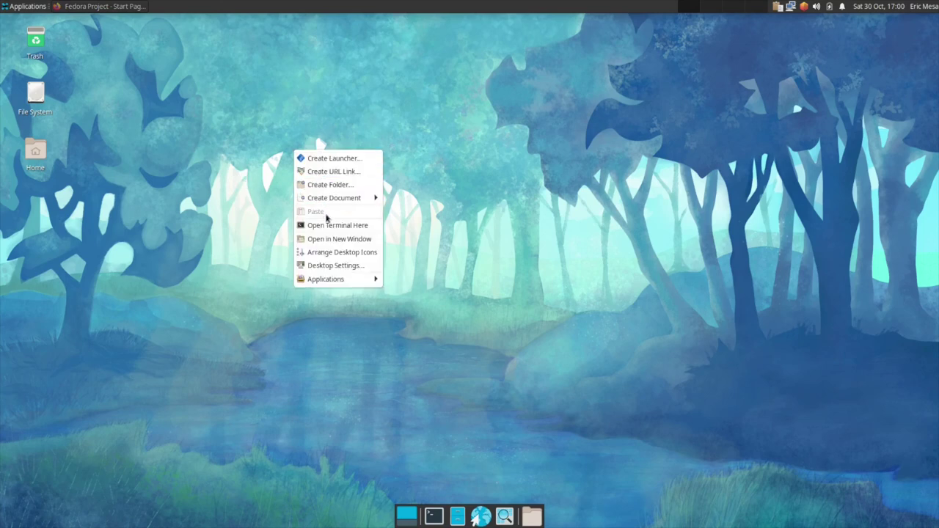
{"action": "left_click", "coordinate": [344, 225]}
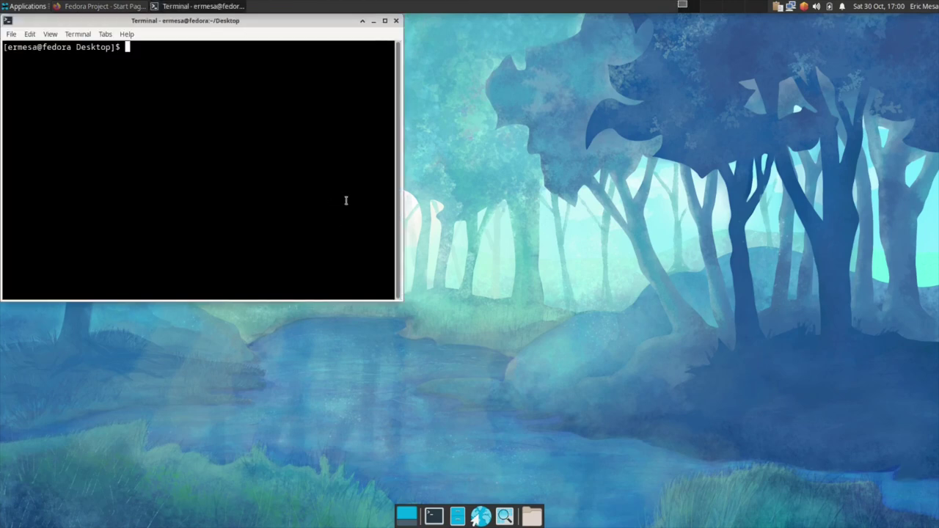
Maximize the terminal, cd into ~/.config, list it, and try entering qtile.
{"action": "left_click", "coordinate": [386, 22]}
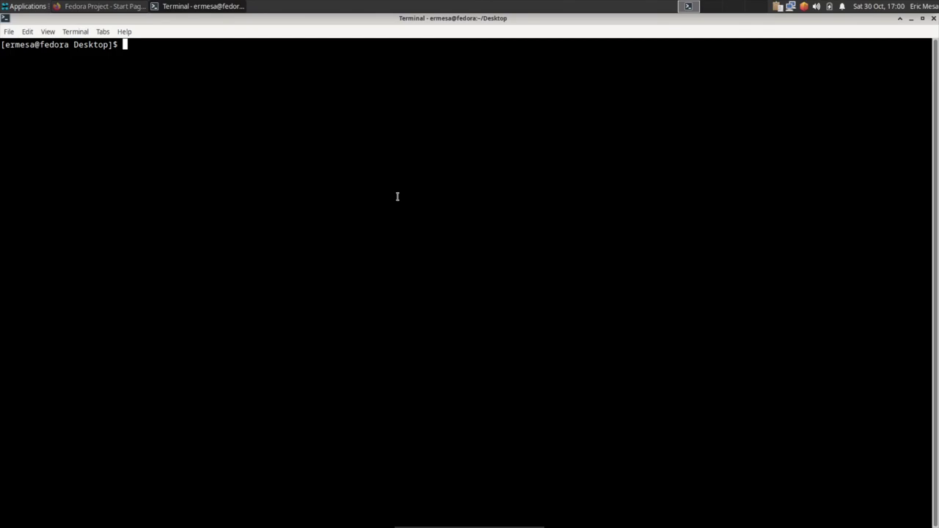
{"action": "type", "text": "cd ~/.config/qt"}
{"action": "key", "text": "BackSpace"}
{"action": "key", "text": "BackSpace"}
{"action": "key", "text": "Return"}
{"action": "type", "text": "ls"}
{"action": "key", "text": "Return"}
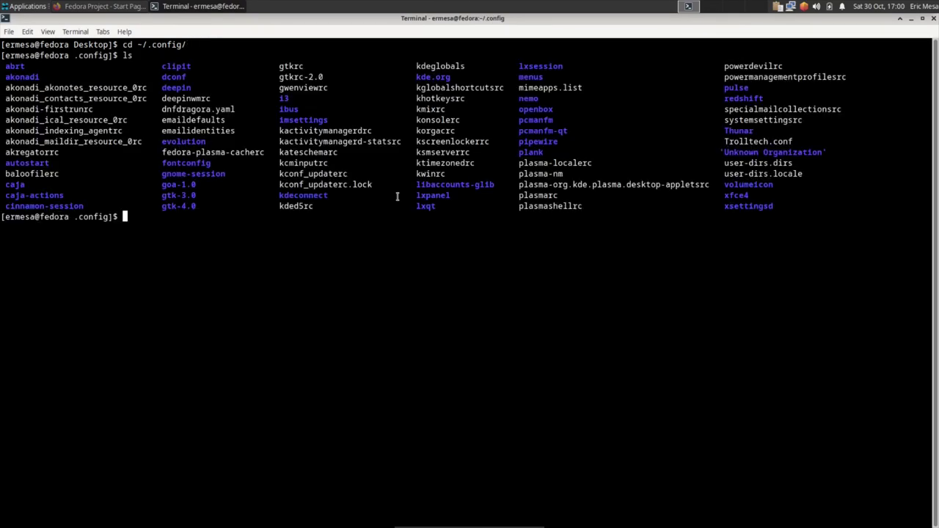
{"action": "type", "text": "cd qtile"}
{"action": "key", "text": "Return"}
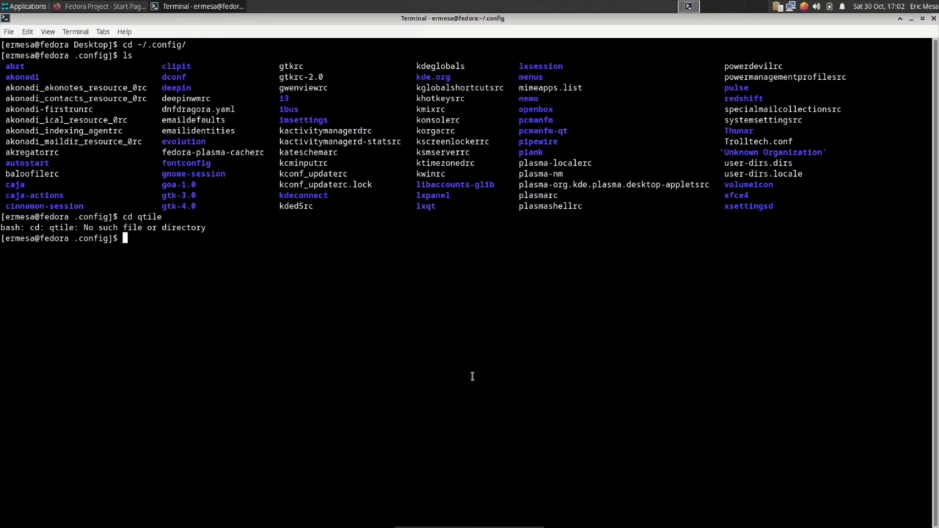
Run mkdir qtile, confirm it appears in the listing, and exit the terminal.
{"action": "type", "text": "mkdir qtile"}
{"action": "key", "text": "Return"}
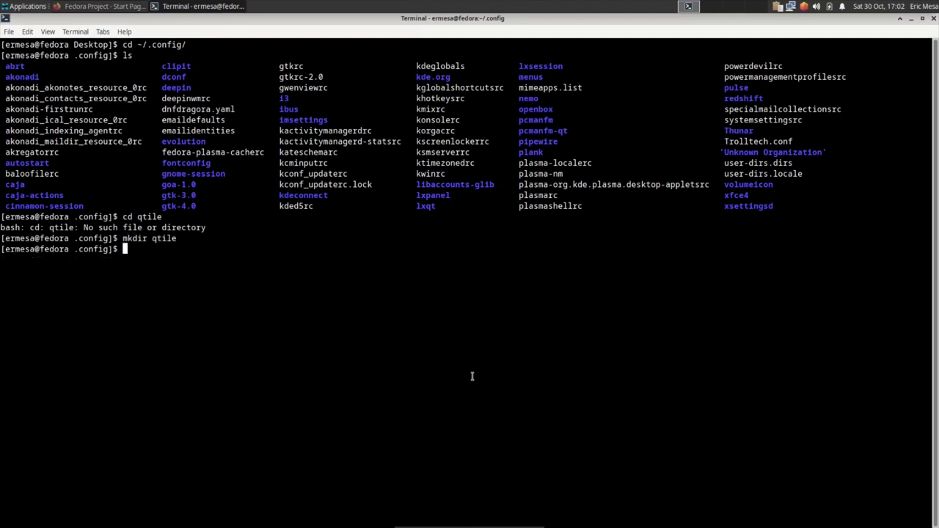
{"action": "type", "text": "ls"}
{"action": "key", "text": "Return"}
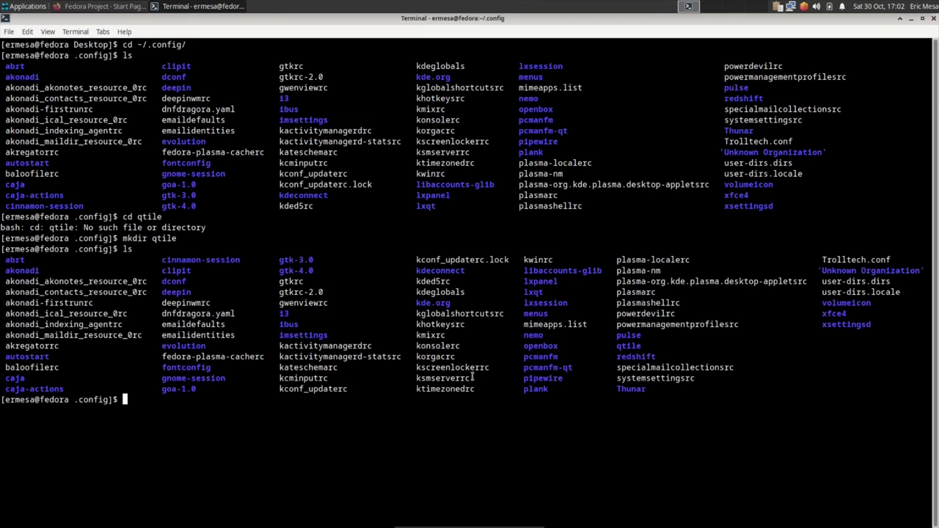
{"action": "type", "text": "exit"}
{"action": "key", "text": "Return"}
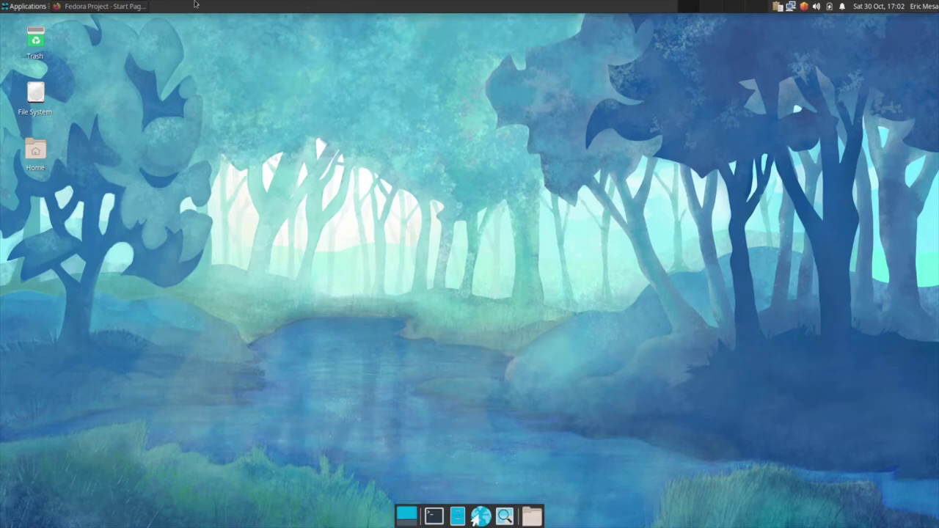
Restore Firefox from the panel and close it.
{"action": "left_click", "coordinate": [104, 6]}
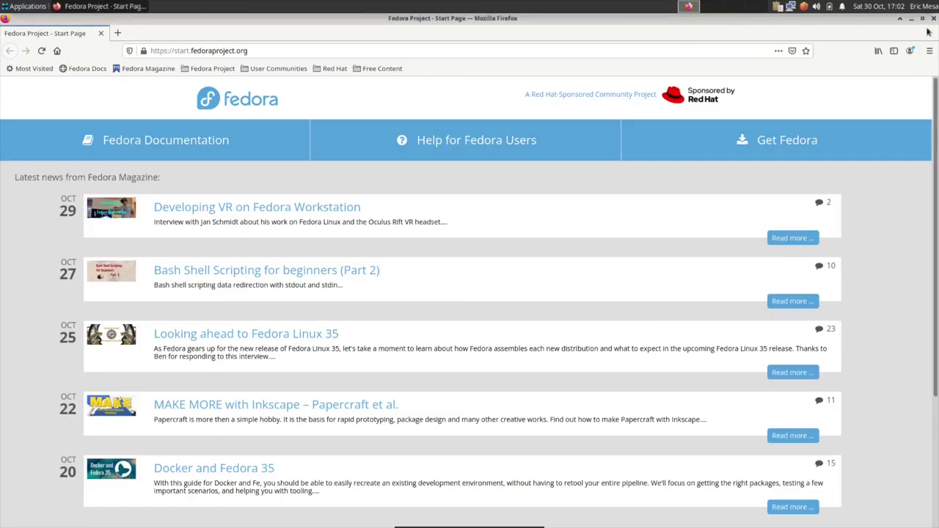
{"action": "left_click", "coordinate": [933, 19]}
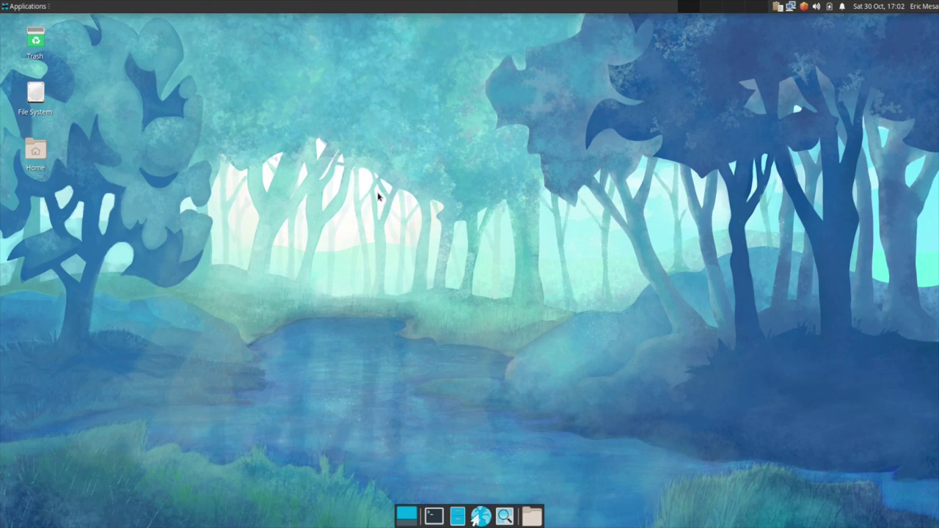
{"action": "right_click", "coordinate": [568, 133]}
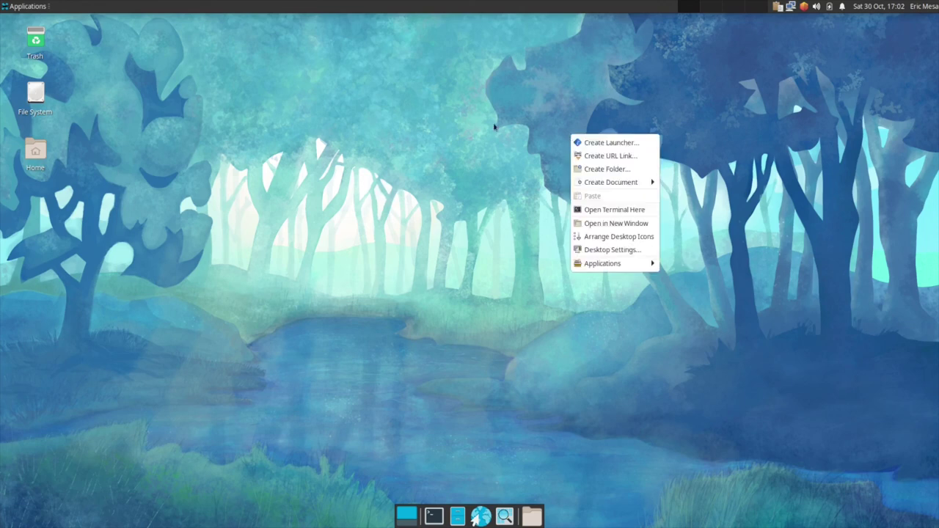
{"action": "left_click", "coordinate": [486, 130]}
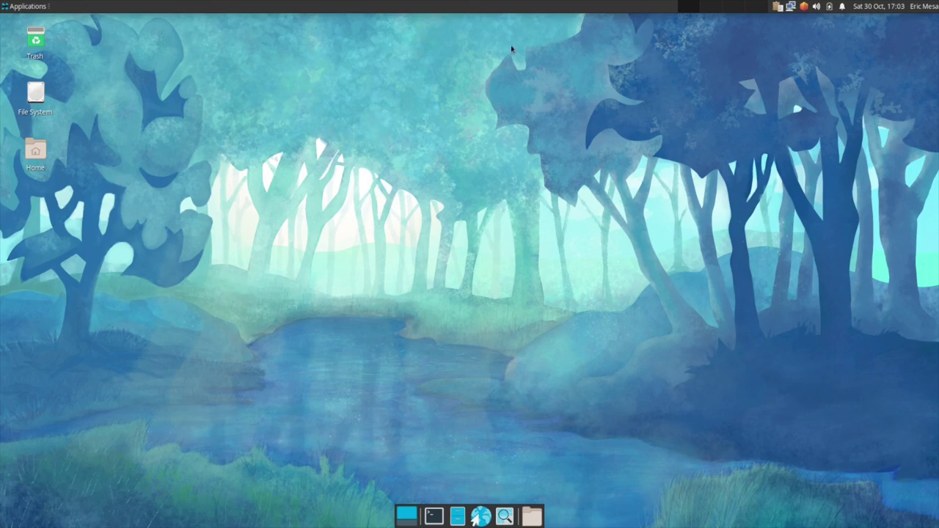
Log out of the Xfce session from the user menu.
{"action": "left_click", "coordinate": [923, 6]}
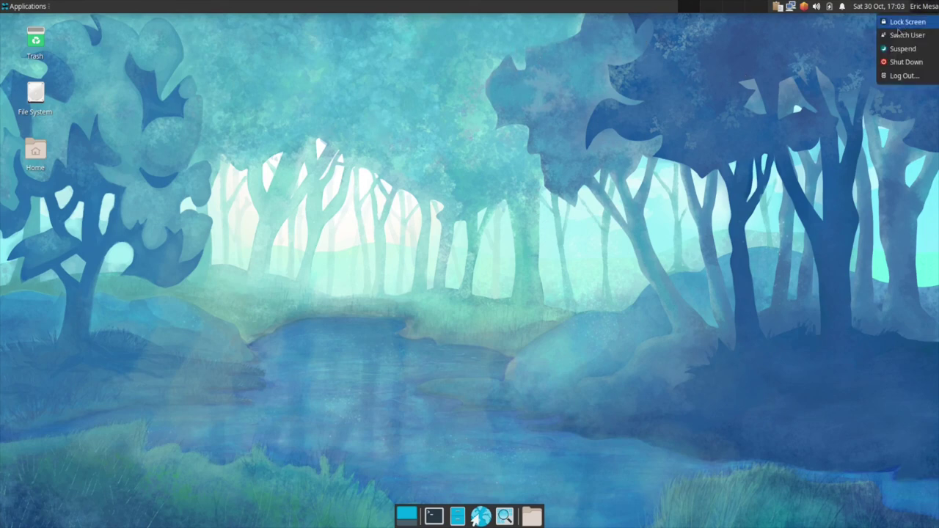
{"action": "left_click", "coordinate": [902, 75]}
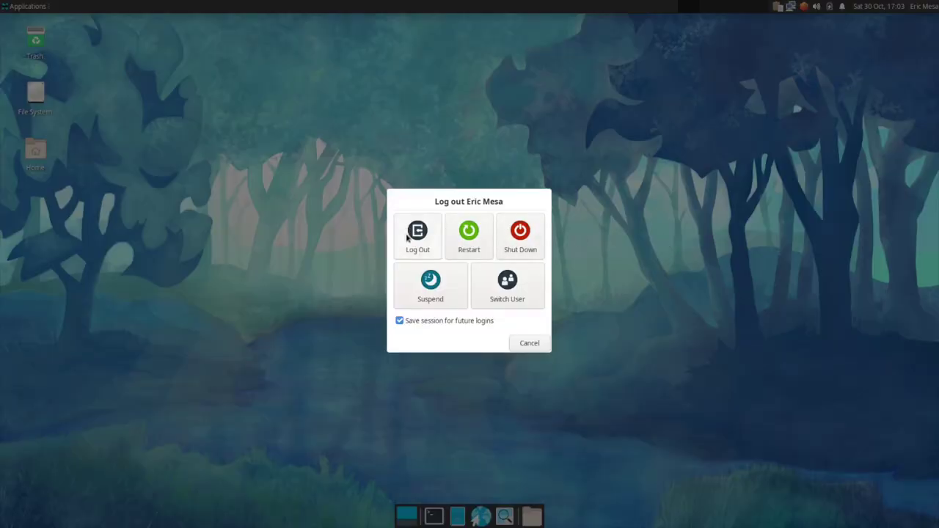
{"action": "key", "text": "Escape"}
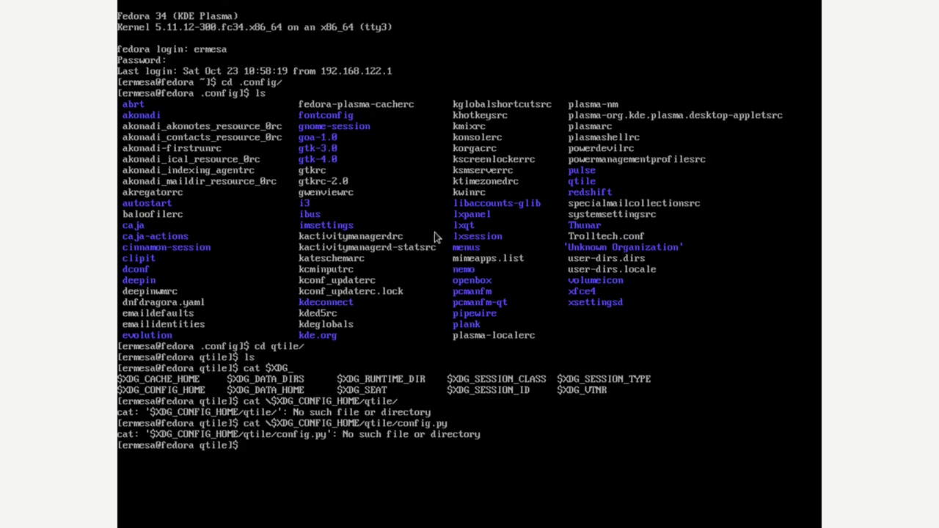
Check for git, then install it with 'sudo dnf install git', answering y to prompts.
{"action": "type", "text": "git"}
{"action": "key", "text": "Return"}
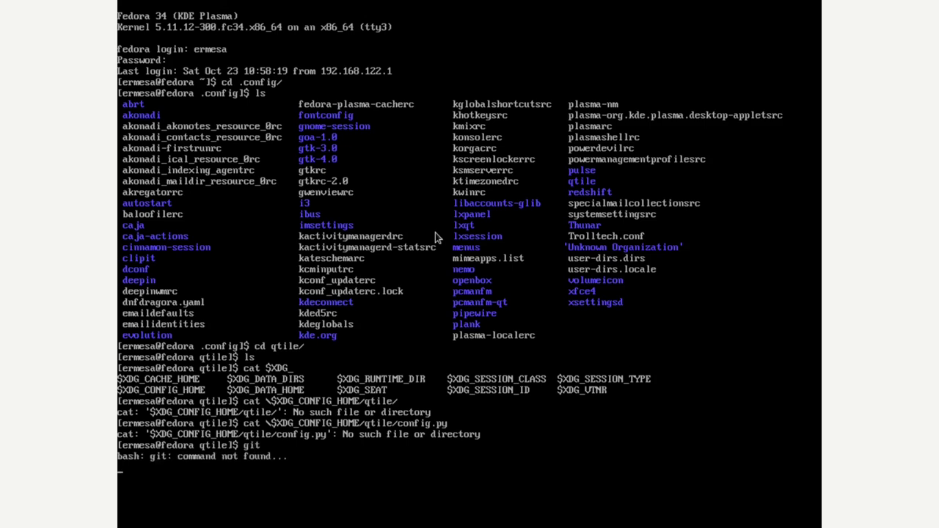
{"action": "type", "text": "sudo dnf install git"}
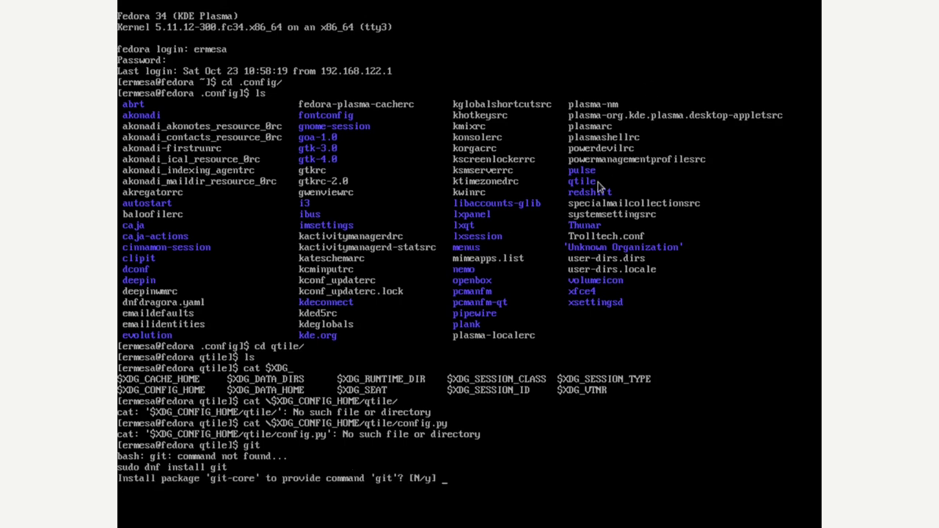
{"action": "type", "text": "y"}
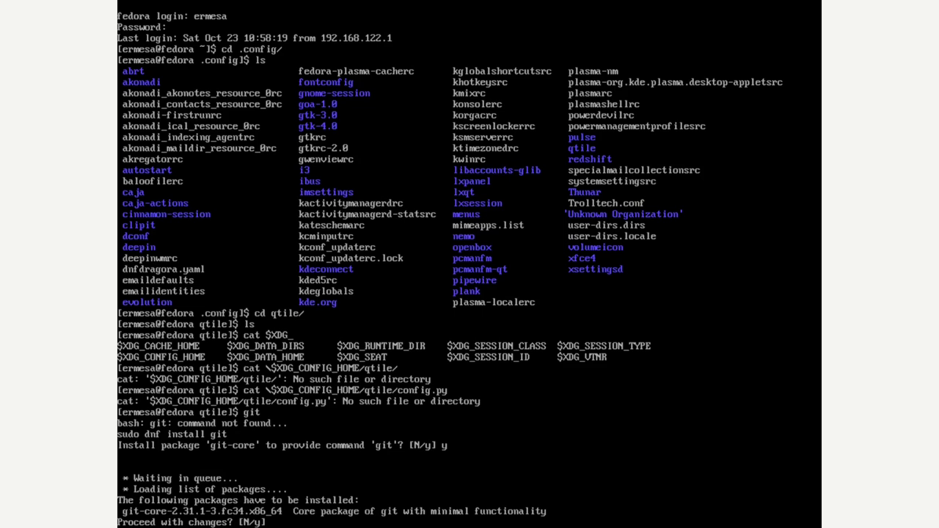
{"action": "type", "text": "y"}
{"action": "key", "text": "Return"}
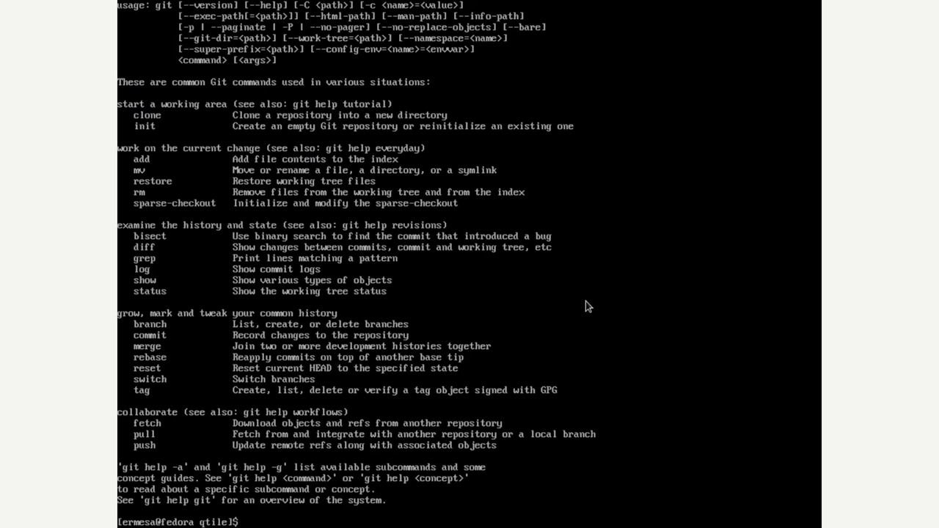
Return to the home folder, list it, and show network addresses with 'ip a'.
{"action": "type", "text": "gi"}
{"action": "key", "text": "BackSpace"}
{"action": "key", "text": "BackSpace"}
{"action": "type", "text": "cd"}
{"action": "key", "text": "Return"}
{"action": "type", "text": "ls"}
{"action": "key", "text": "Return"}
{"action": "type", "text": "git clone"}
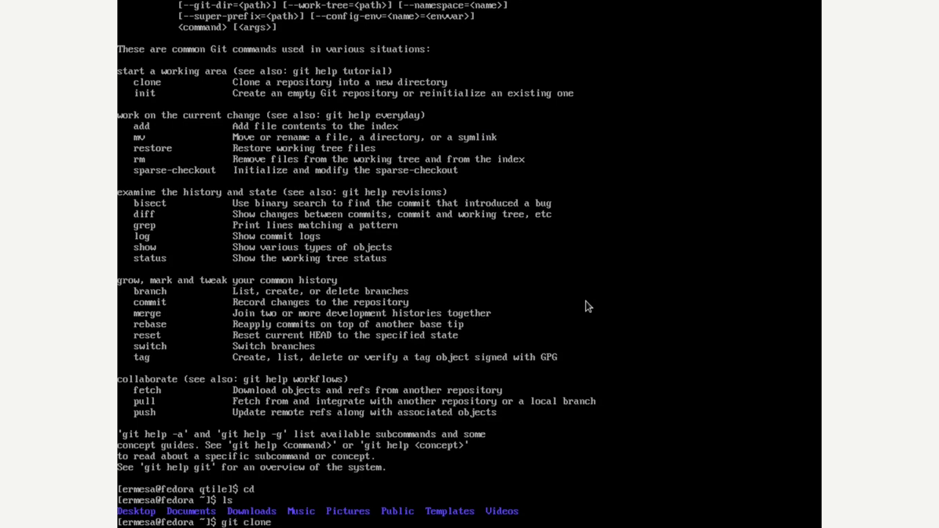
{"action": "key", "text": "BackSpace"}
{"action": "key", "text": "BackSpace"}
{"action": "key", "text": "BackSpace"}
{"action": "key", "text": "BackSpace"}
{"action": "key", "text": "BackSpace"}
{"action": "key", "text": "BackSpace"}
{"action": "key", "text": "BackSpace"}
{"action": "key", "text": "BackSpace"}
{"action": "key", "text": "BackSpace"}
{"action": "type", "text": "ip a"}
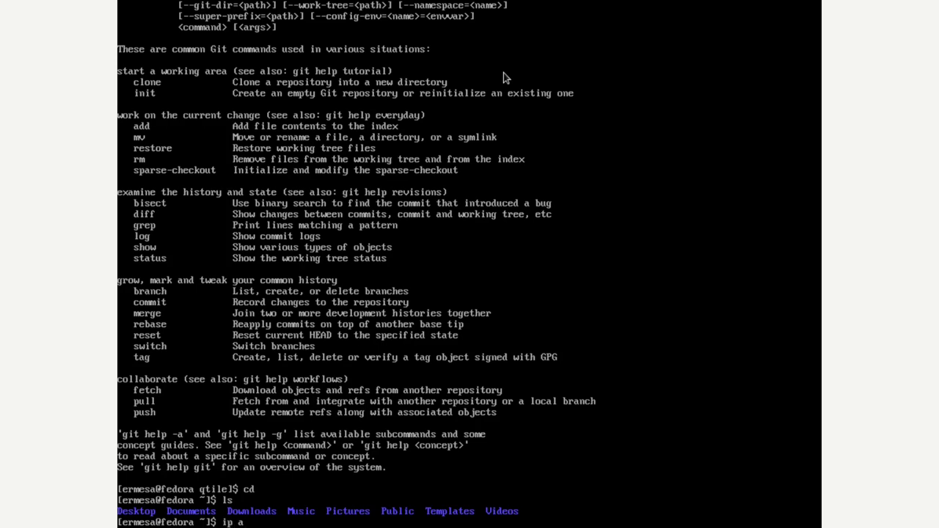
{"action": "key", "text": "Return"}
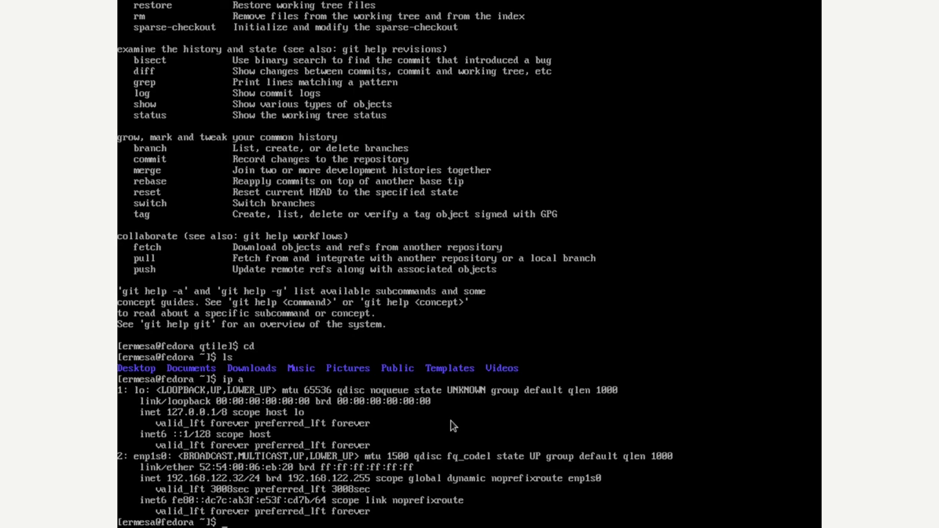
Enter qtile/libqtile/resources and list its files.
{"action": "type", "text": "cd qt"}
{"action": "key", "text": "Tab"}
{"action": "type", "text": "li"}
{"action": "key", "text": "Tab"}
{"action": "type", "text": "r"}
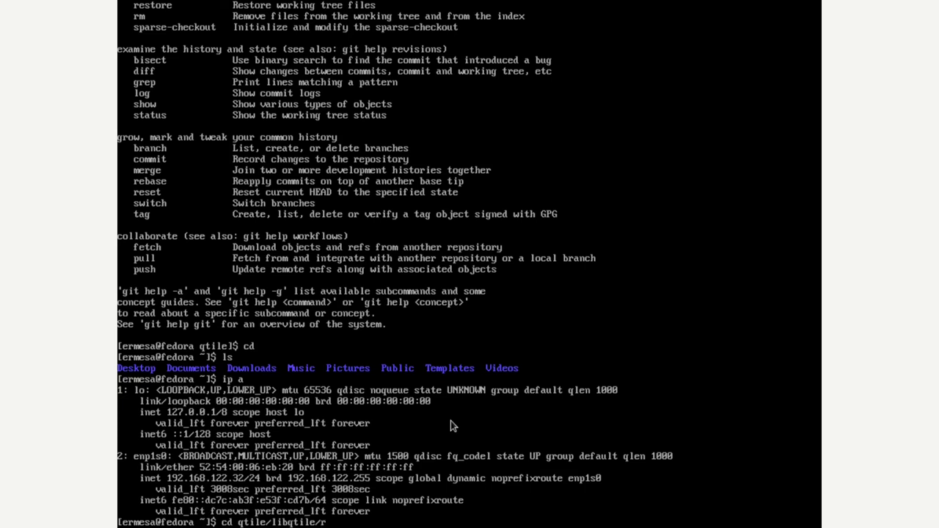
{"action": "key", "text": "Tab"}
{"action": "key", "text": "Return"}
{"action": "type", "text": "ls"}
{"action": "key", "text": "Return"}
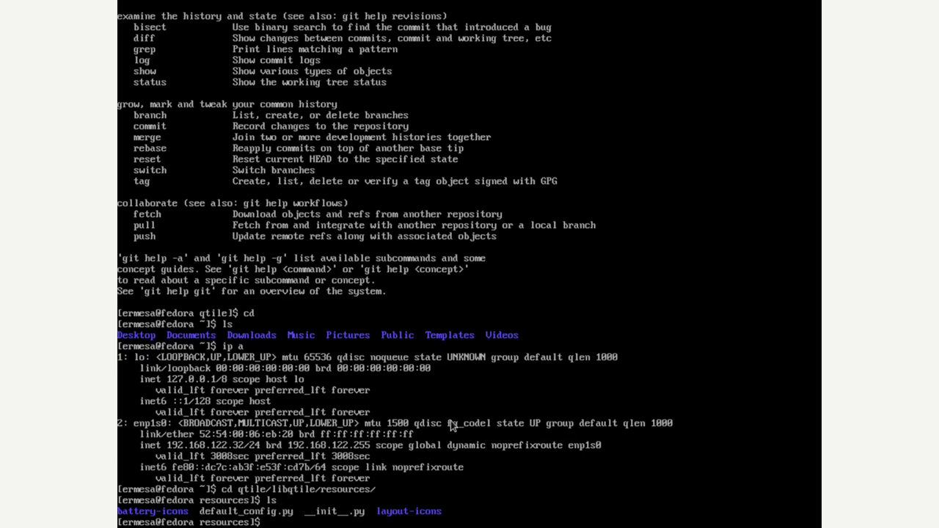
Copy default_config.py to ~/.config/qtile/config.py.
{"action": "type", "text": "cp c"}
{"action": "key", "text": "BackSpace"}
{"action": "type", "text": "d"}
{"action": "key", "text": "Tab"}
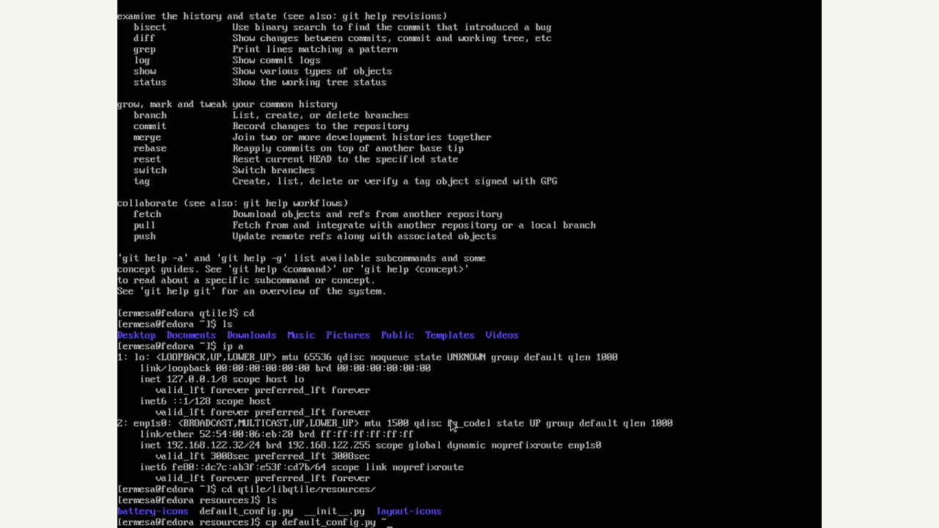
{"action": "type", "text": "~/.config/qtile/config.p"}
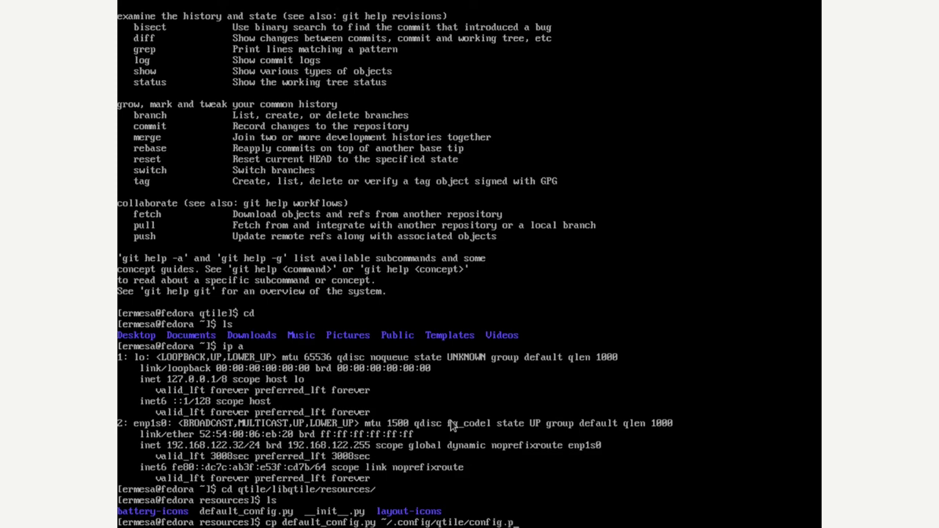
{"action": "type", "text": "y"}
{"action": "key", "text": "Return"}
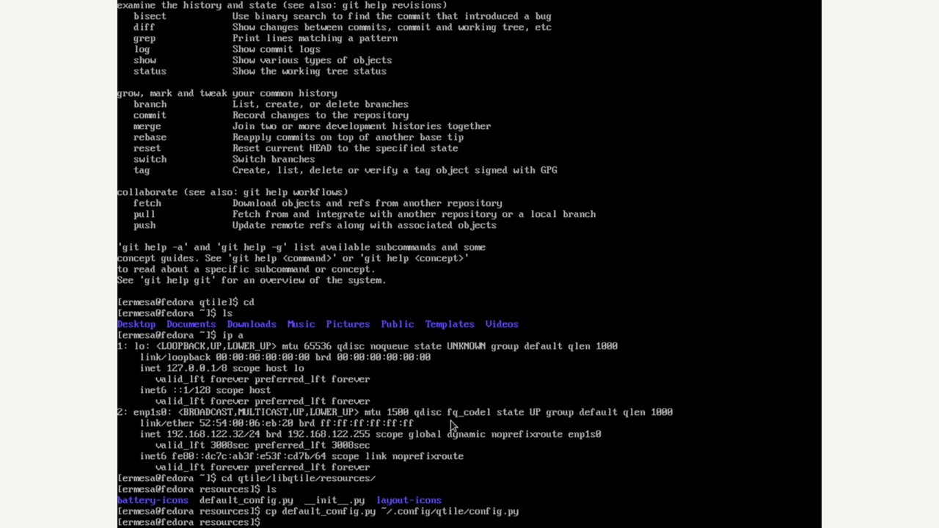
Start the graphical session with startx.
{"action": "type", "text": "exi"}
{"action": "key", "text": "BackSpace"}
{"action": "key", "text": "BackSpace"}
{"action": "key", "text": "BackSpace"}
{"action": "type", "text": "startx"}
{"action": "key", "text": "Return"}
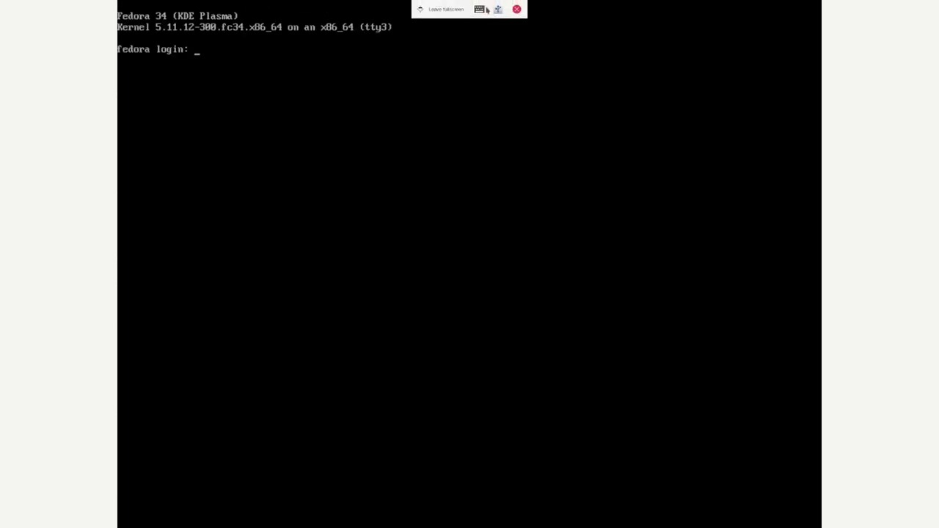
Switch the VM back to the graphical display and sign in to Qtile with the account password.
{"action": "left_click", "coordinate": [485, 10]}
{"action": "left_click", "coordinate": [493, 49]}
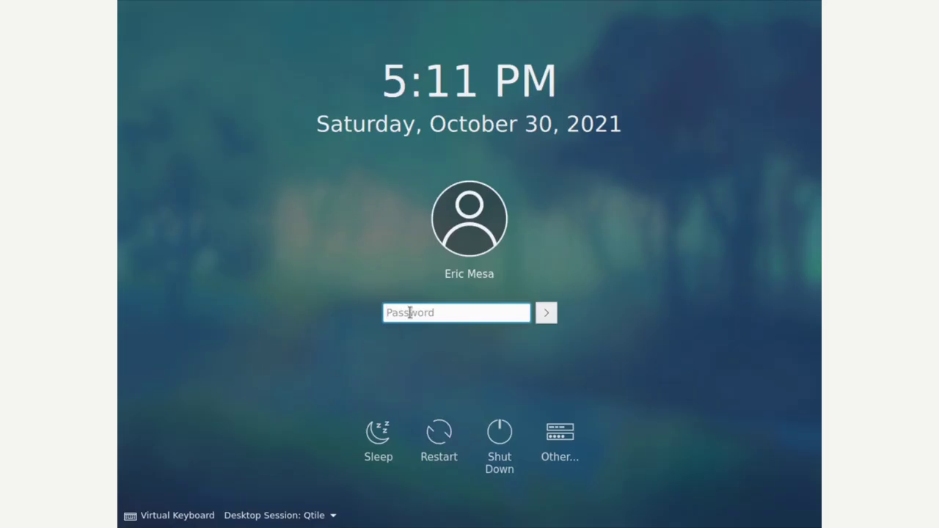
{"action": "type", "text": "••••••••••••••"}
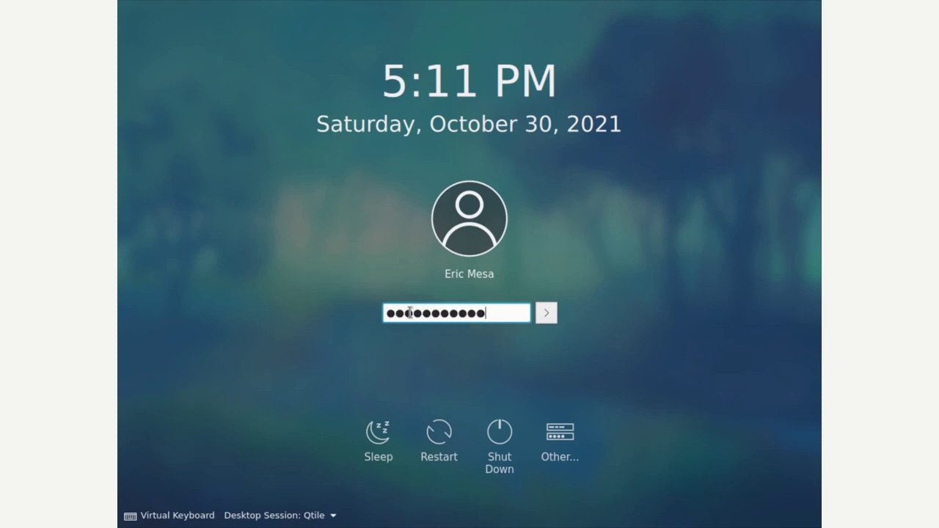
{"action": "key", "text": "Return"}
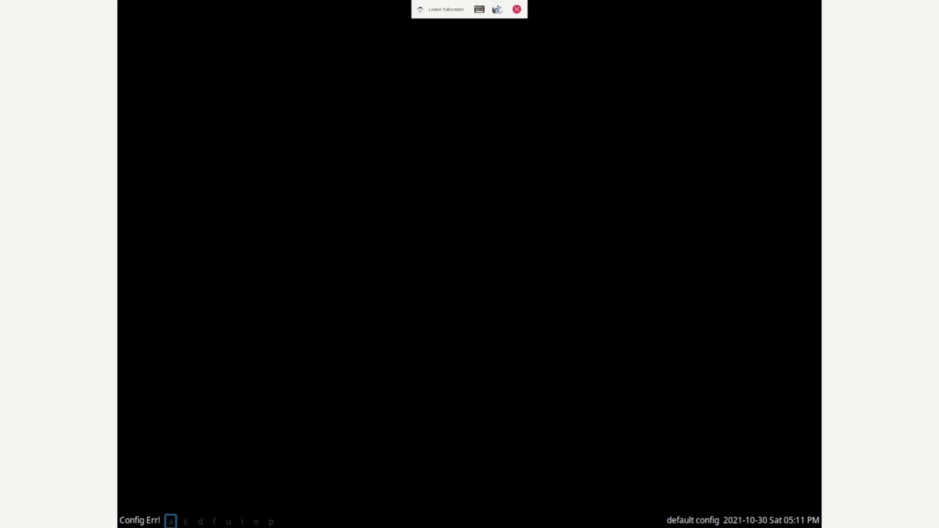
Send Ctrl+Alt+F3 to reach tty3 and enter the login name there.
{"action": "left_click", "coordinate": [480, 9]}
{"action": "left_click", "coordinate": [486, 72]}
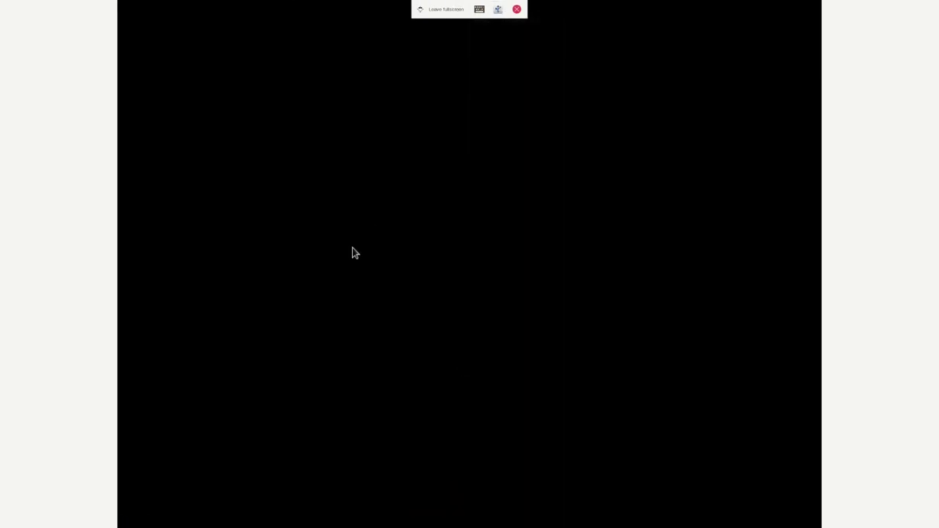
{"action": "type", "text": "ermesa"}
{"action": "key", "text": "Return"}
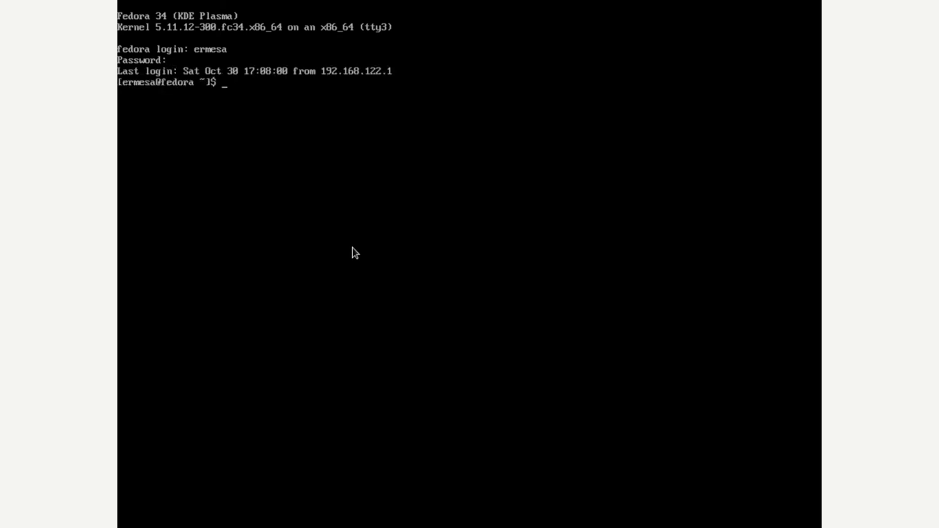
Enter ~/.config/qtile and list its contents with ls and ll.
{"action": "type", "text": "cd .co"}
{"action": "key", "text": "Tab"}
{"action": "type", "text": "q"}
{"action": "key", "text": "Tab"}
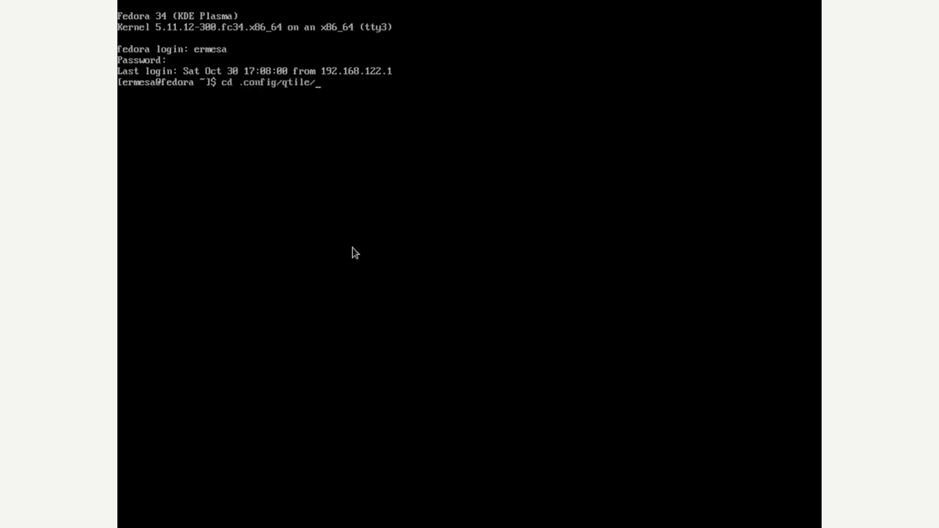
{"action": "key", "text": "Return"}
{"action": "type", "text": "ls"}
{"action": "key", "text": "Return"}
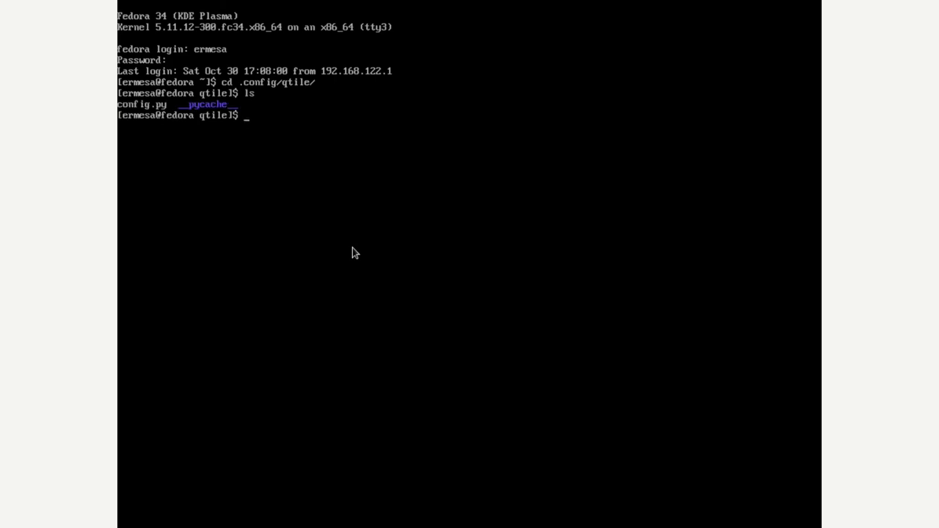
{"action": "type", "text": "ll"}
{"action": "key", "text": "Return"}
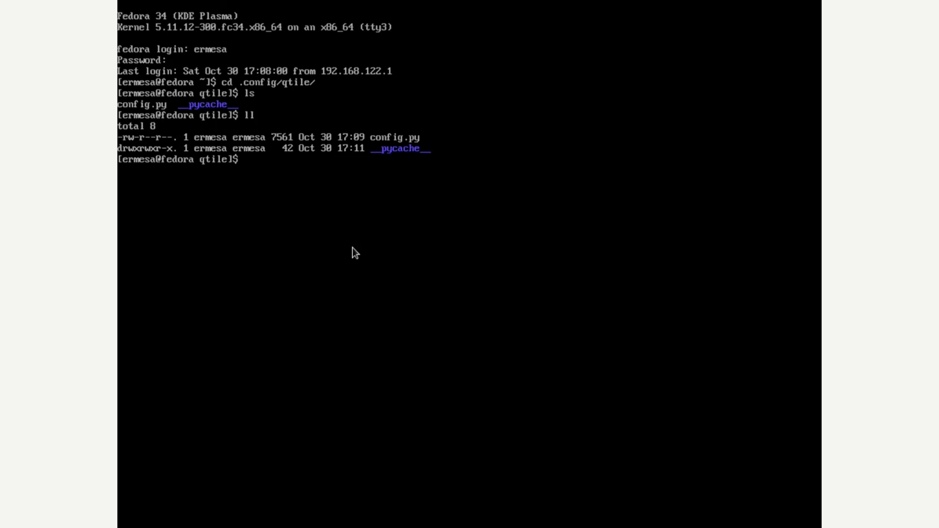
Go back to the home folder, list it, then long-list ~/.config.
{"action": "type", "text": "cd ../.."}
{"action": "key", "text": "Return"}
{"action": "type", "text": "ls"}
{"action": "key", "text": "Return"}
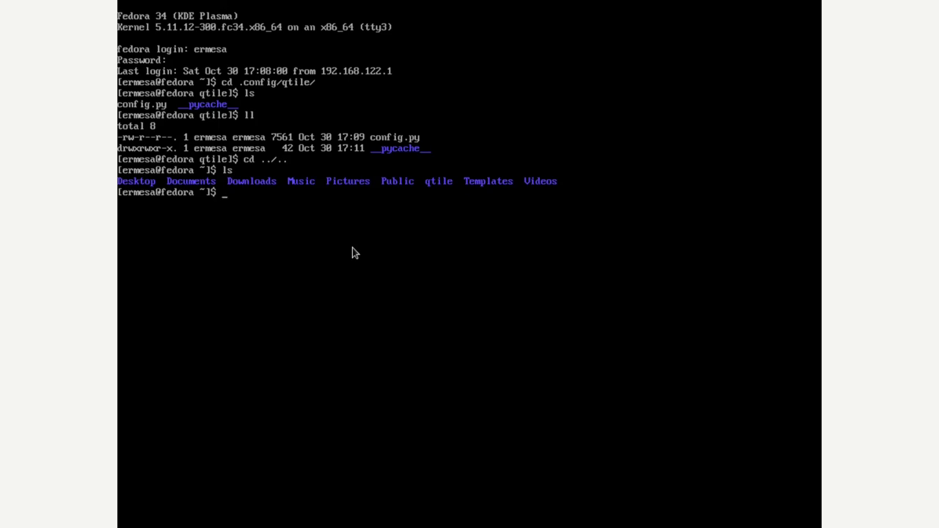
{"action": "type", "text": "ls"}
{"action": "key", "text": "Return"}
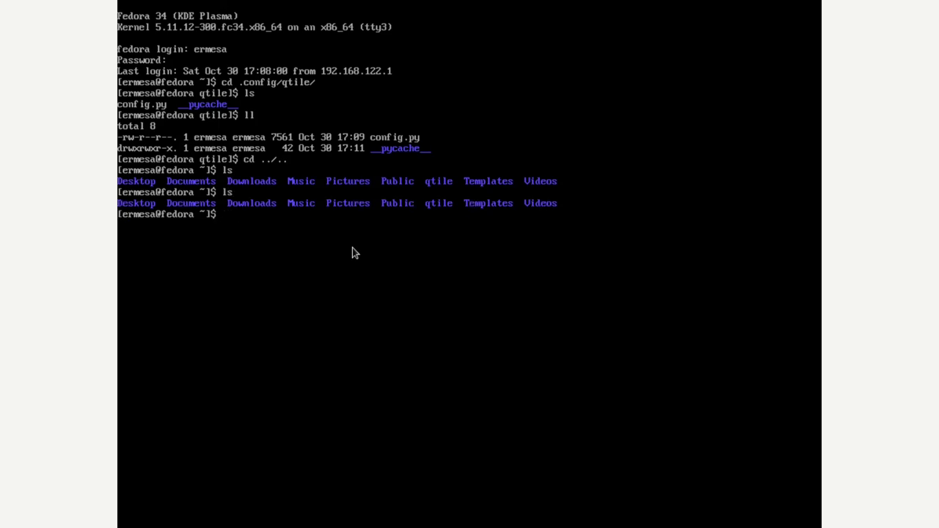
{"action": "type", "text": "cd .config/"}
{"action": "key", "text": "Return"}
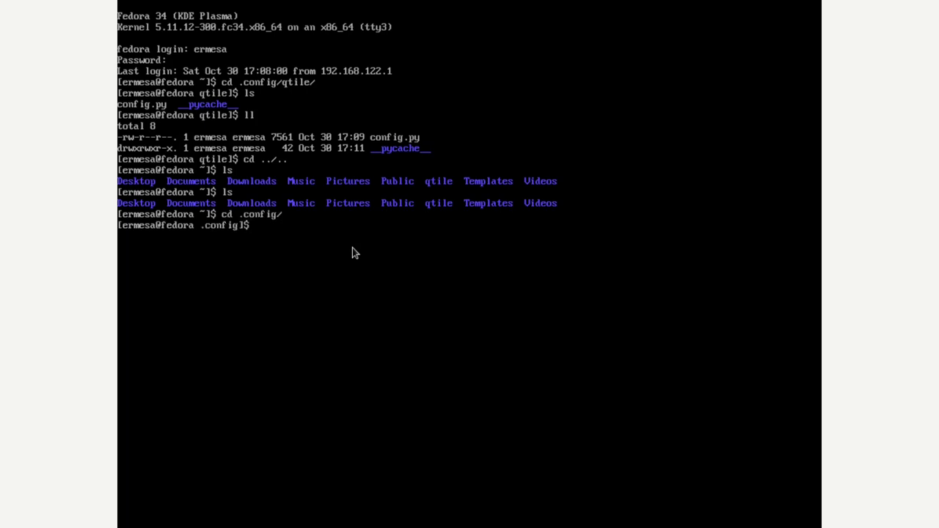
{"action": "type", "text": "ll"}
{"action": "key", "text": "Return"}
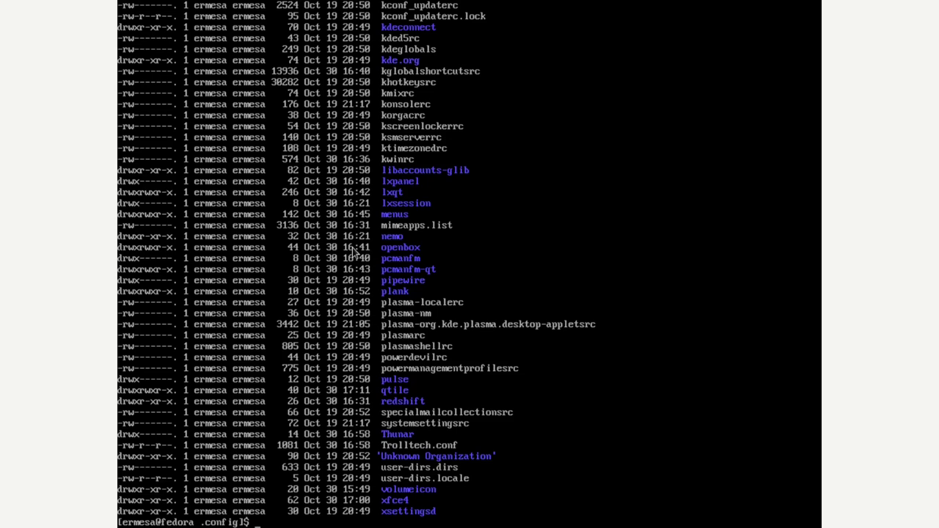
Return home and print the log with 'cat .xsession-errors'.
{"action": "type", "text": "cat ."}
{"action": "key", "text": "BackSpace"}
{"action": "key", "text": "BackSpace"}
{"action": "key", "text": "BackSpace"}
{"action": "key", "text": "BackSpace"}
{"action": "key", "text": "BackSpace"}
{"action": "type", "text": "cd .."}
{"action": "key", "text": "Return"}
{"action": "type", "text": "cat .xsession-errors"}
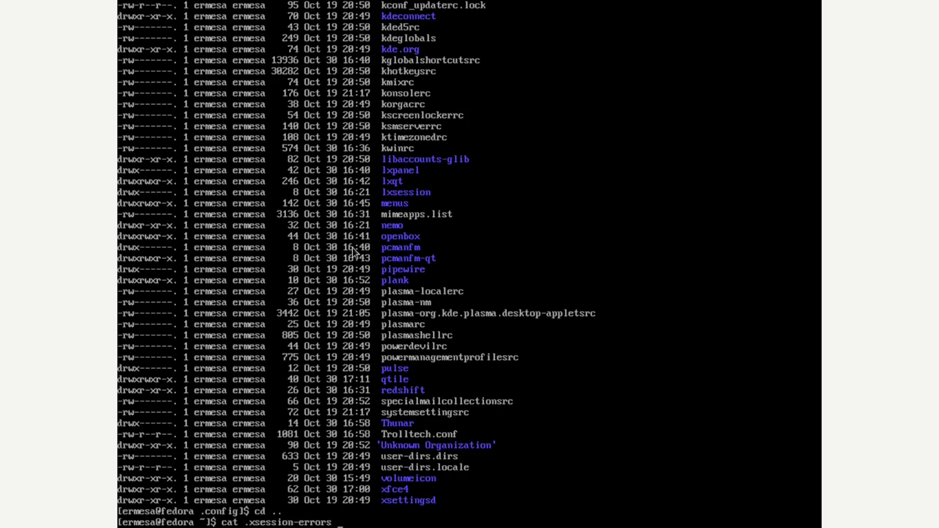
{"action": "key", "text": "Return"}
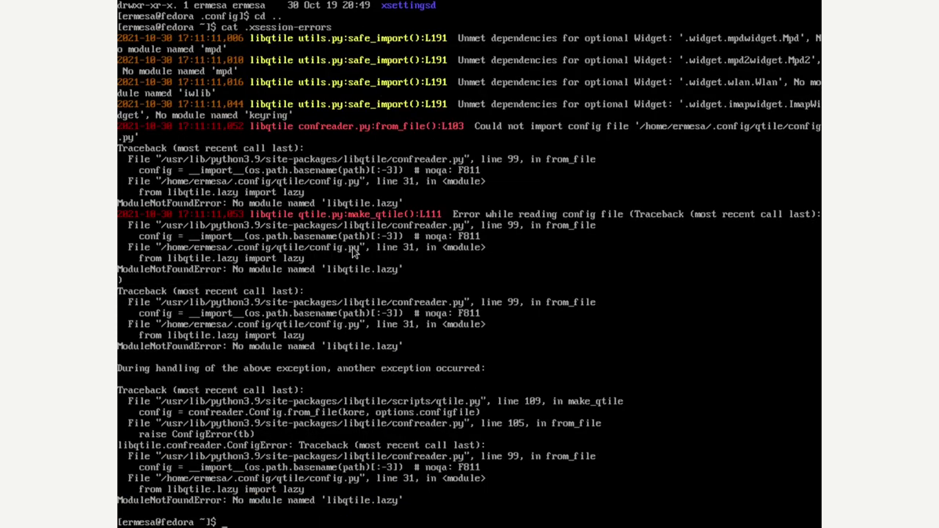